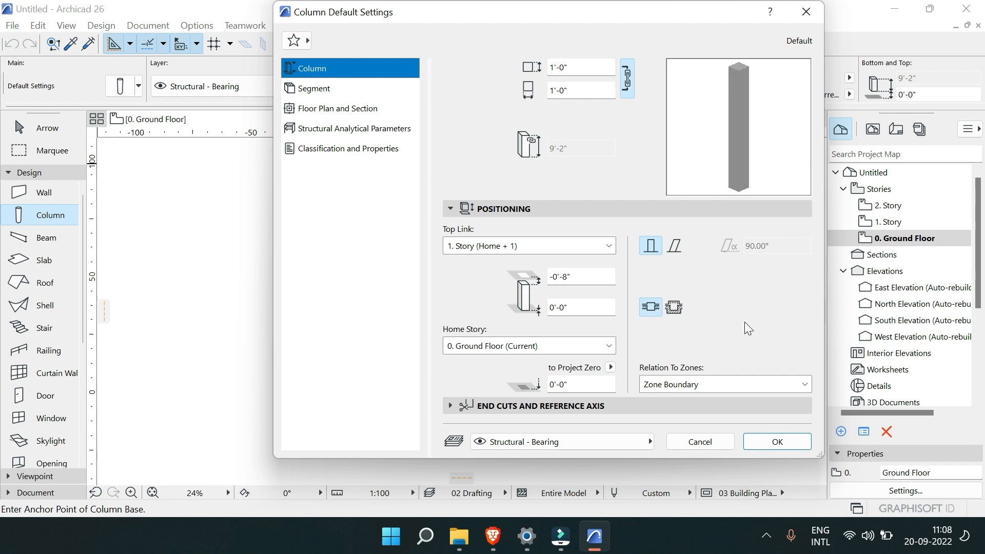
Step: Dismiss the column default settings and place one upright square column on the ground plane in the 3D view
left_click(700, 442)
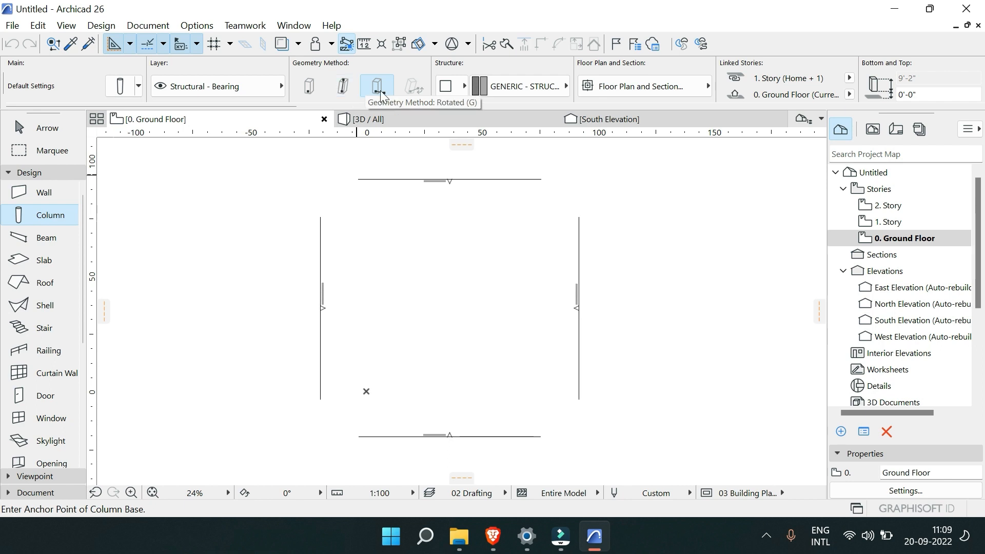
left_click(306, 91)
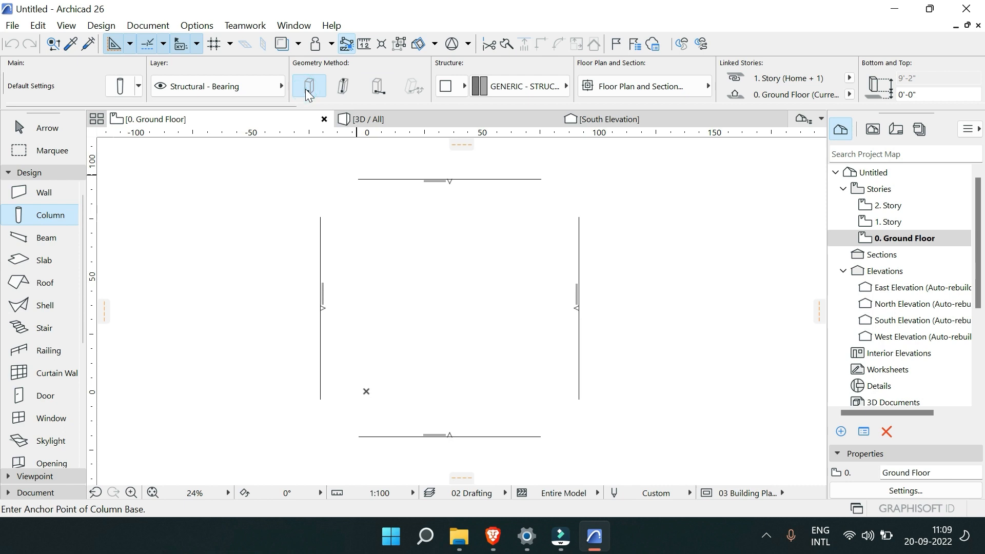
left_click(411, 122)
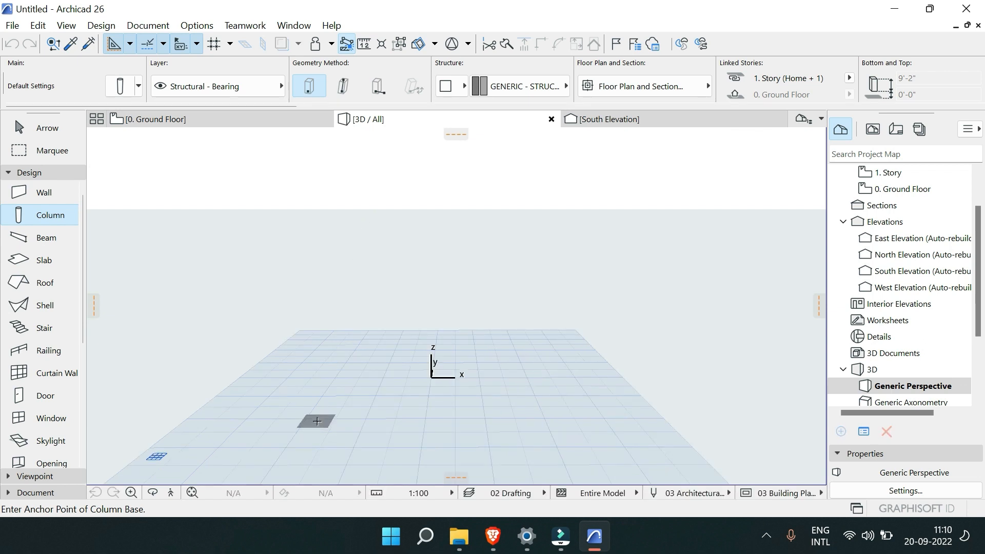
left_click(258, 438)
scroll(191, 420, "up", 3)
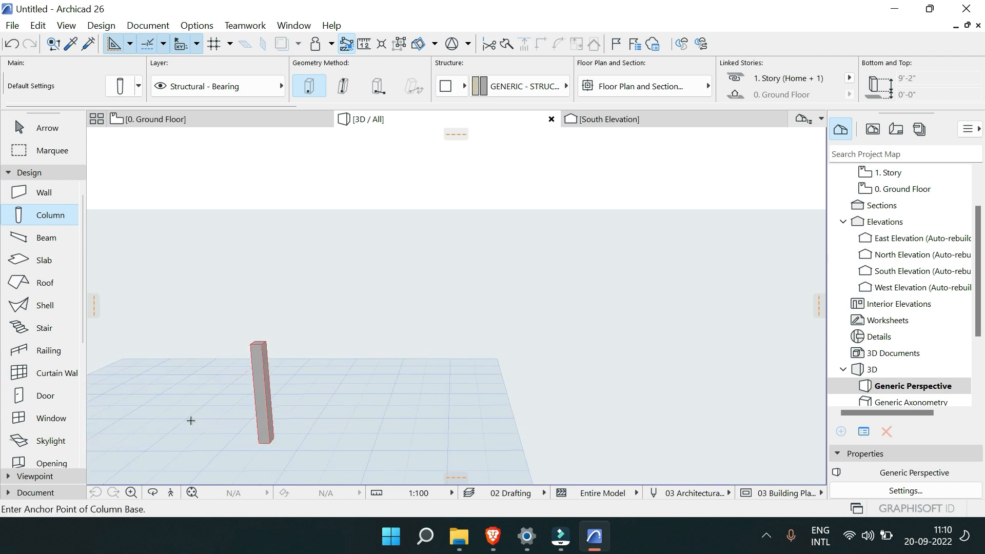
Step: Place two more upright square columns, one beside the first column and one in front of that second column
scroll(273, 400, "up", 1)
scroll(257, 461, "down", 2)
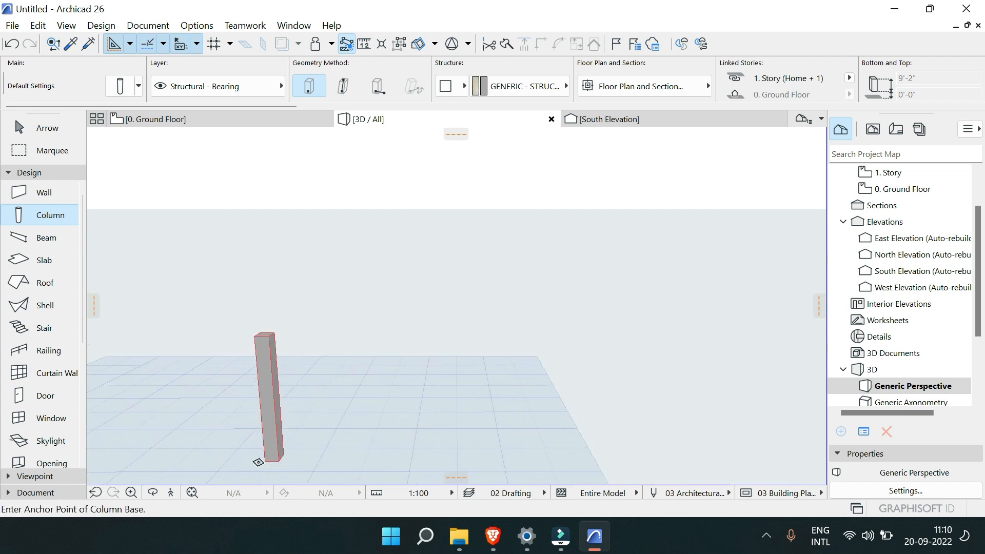
middle_click_drag(259, 451, 312, 416)
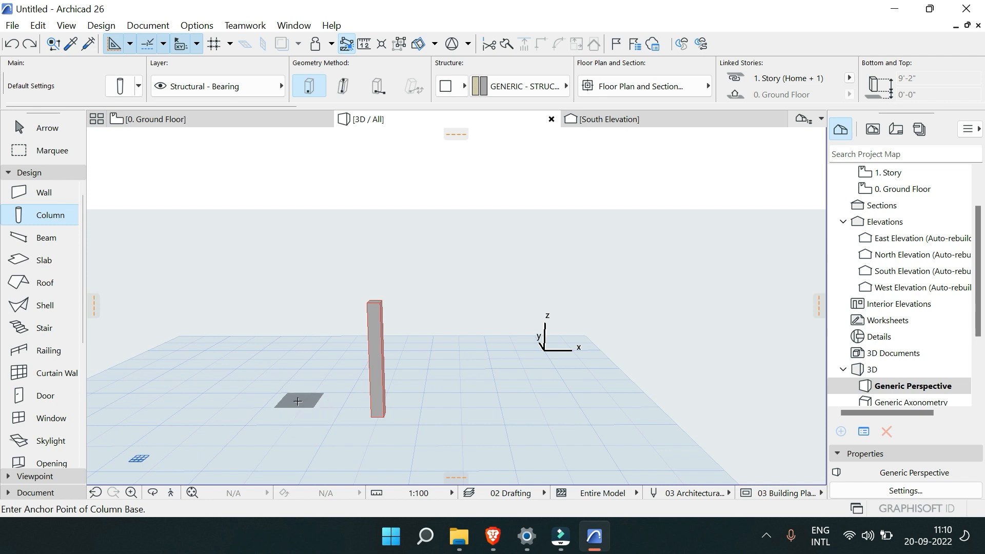
left_click(289, 416)
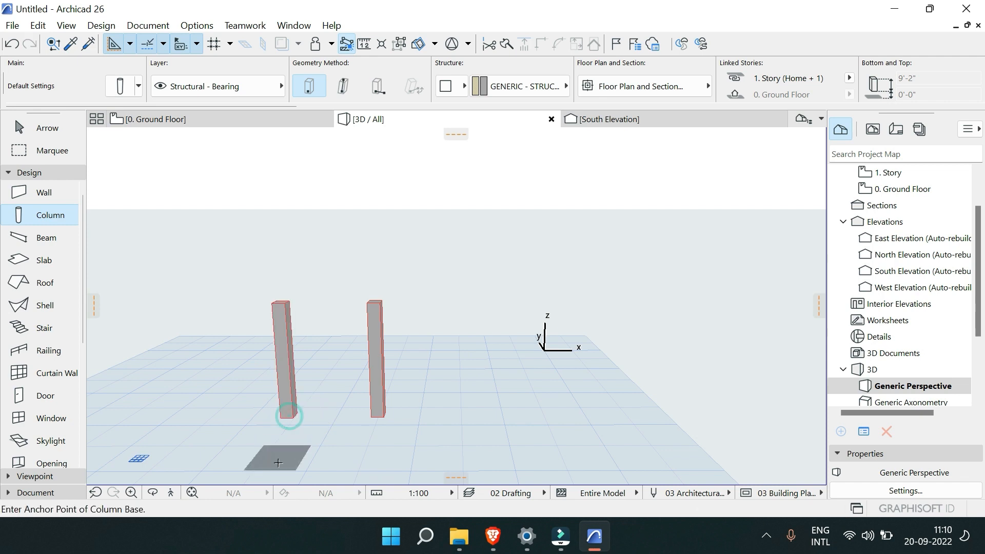
left_click(277, 460)
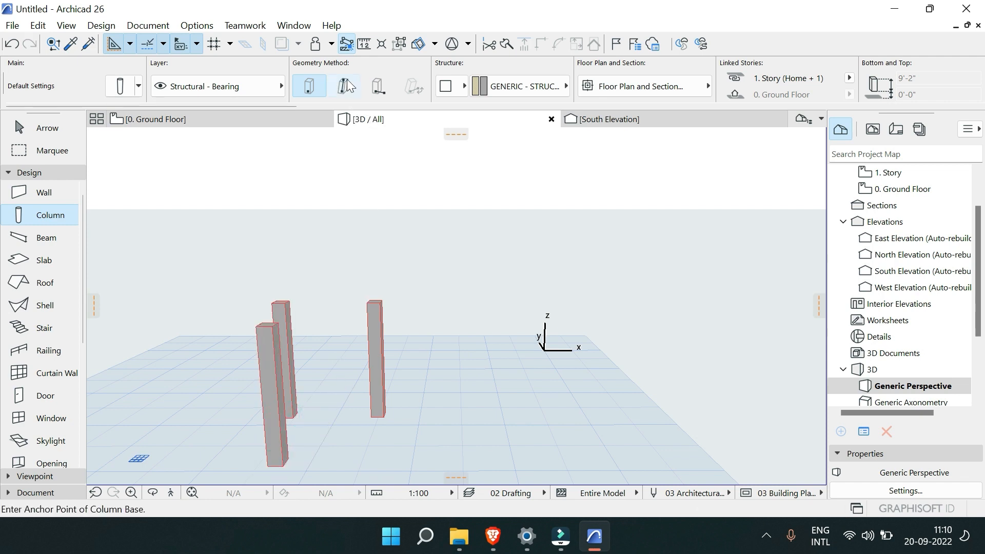
Step: Place a slanted square column with a slant angle of about 25° in front of the upright columns
left_click(342, 91)
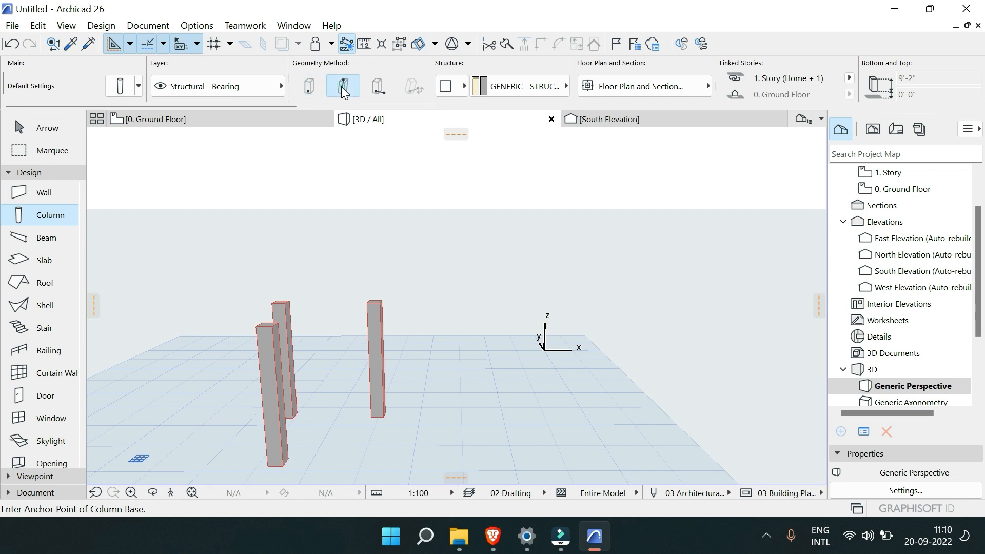
scroll(361, 408, "down", 2)
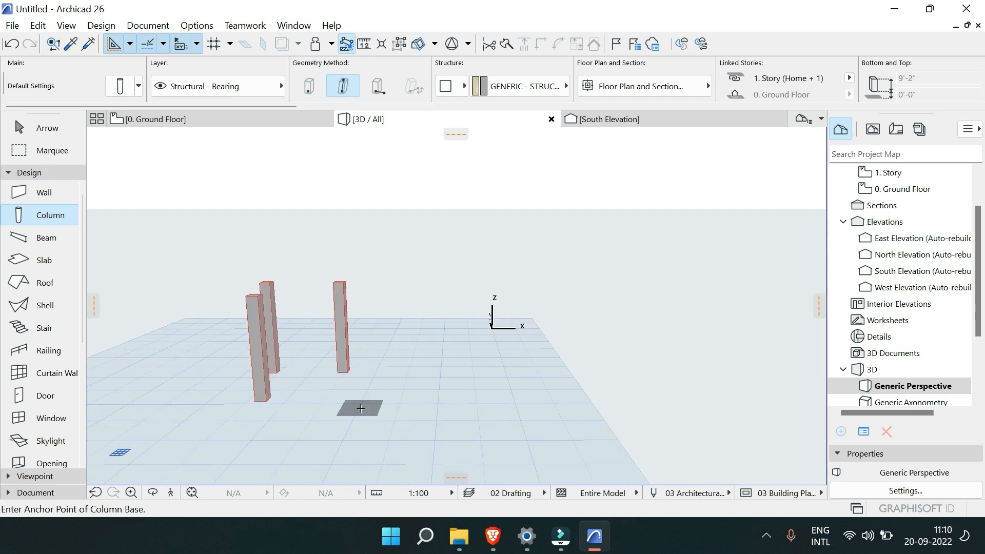
left_click(361, 408)
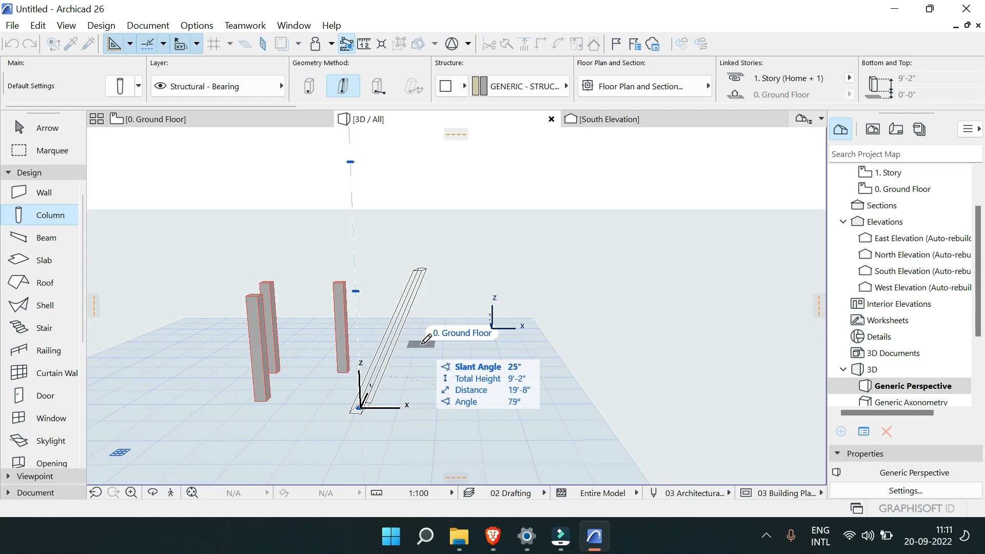
left_click(425, 339)
scroll(383, 407, "up", 3)
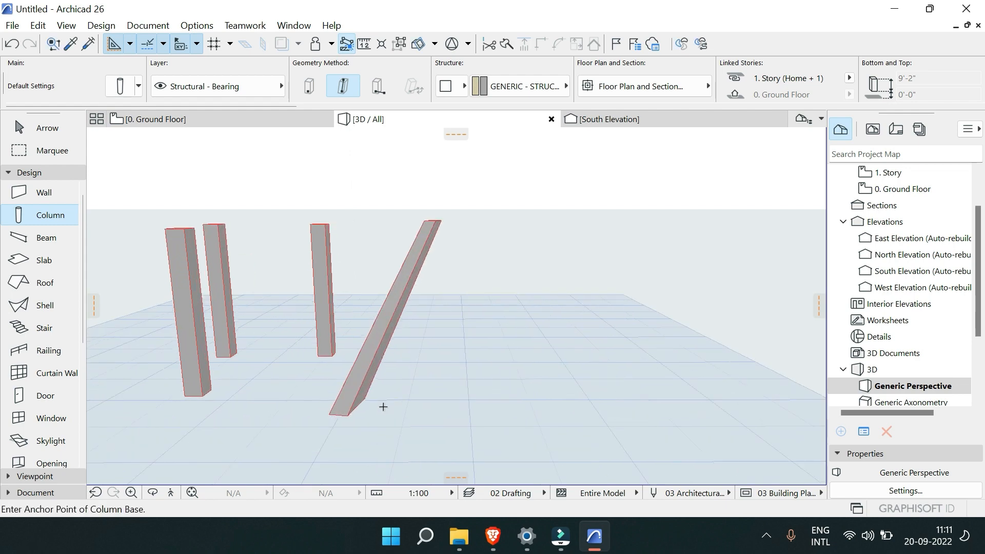
middle_click_drag(383, 406, 451, 364, "shift")
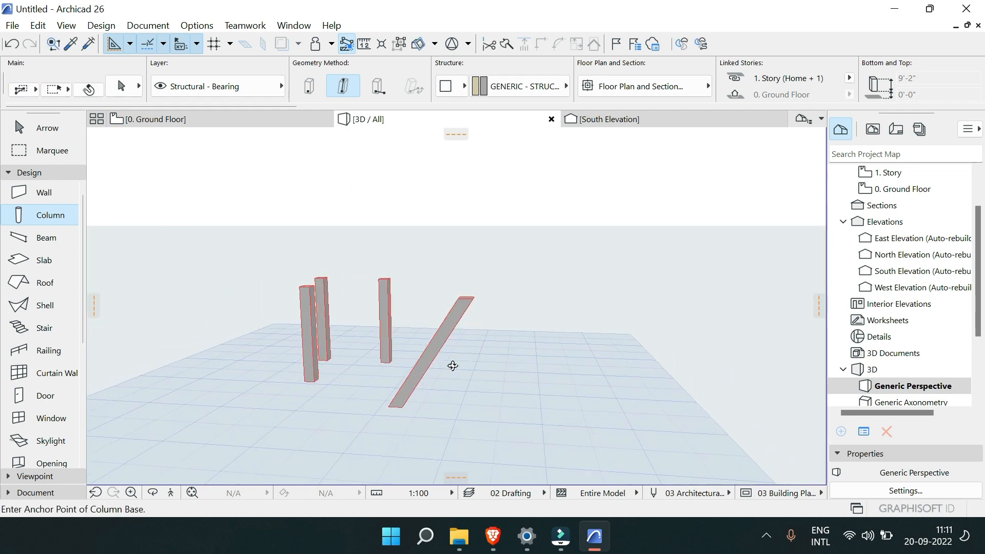
Step: Place a square column with the Rotated geometry method in front of the upright group, turned to an angle of about 60°
left_click(372, 89)
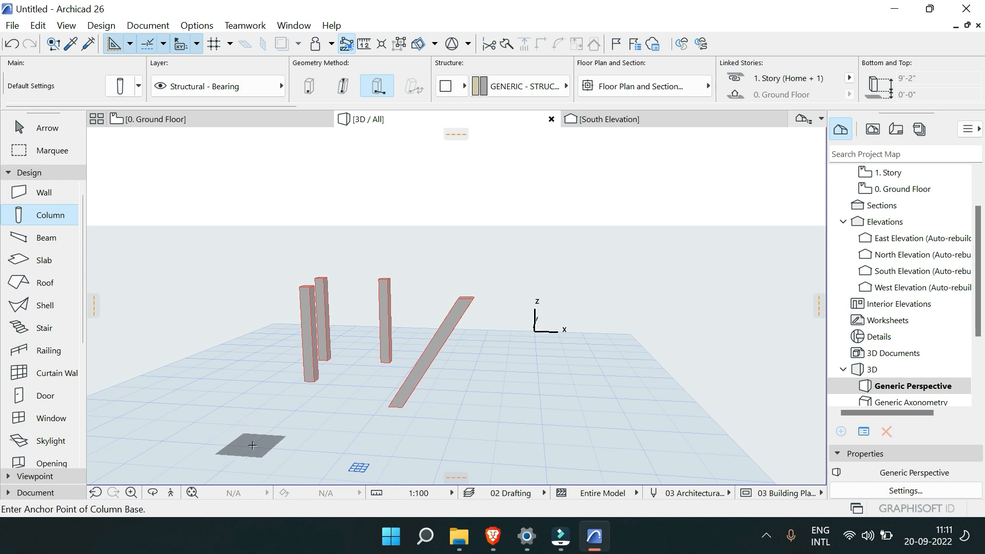
left_click(248, 445)
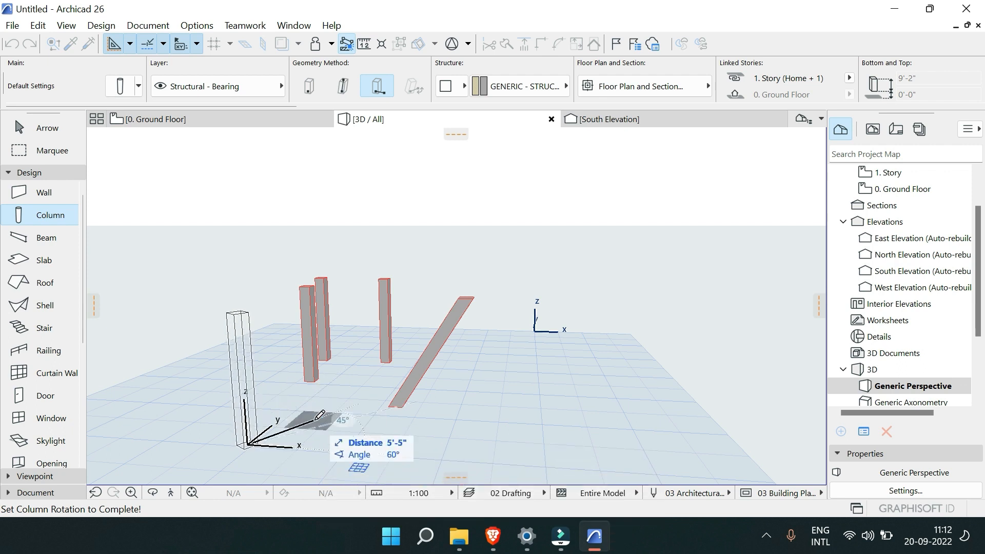
left_click(316, 416)
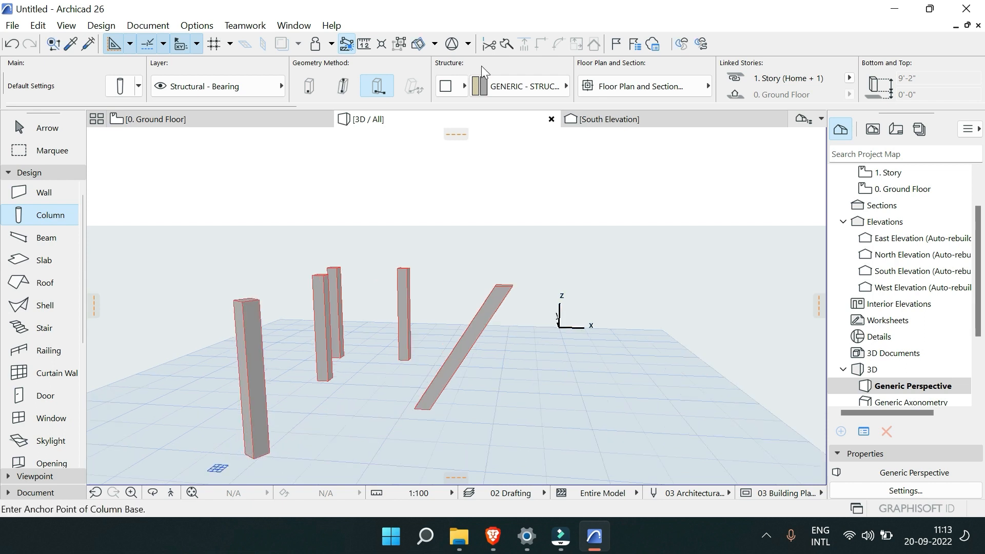
Step: Switch the column structure to a circular cross-section and place one round column between the rotated and slanted columns
left_click(458, 82)
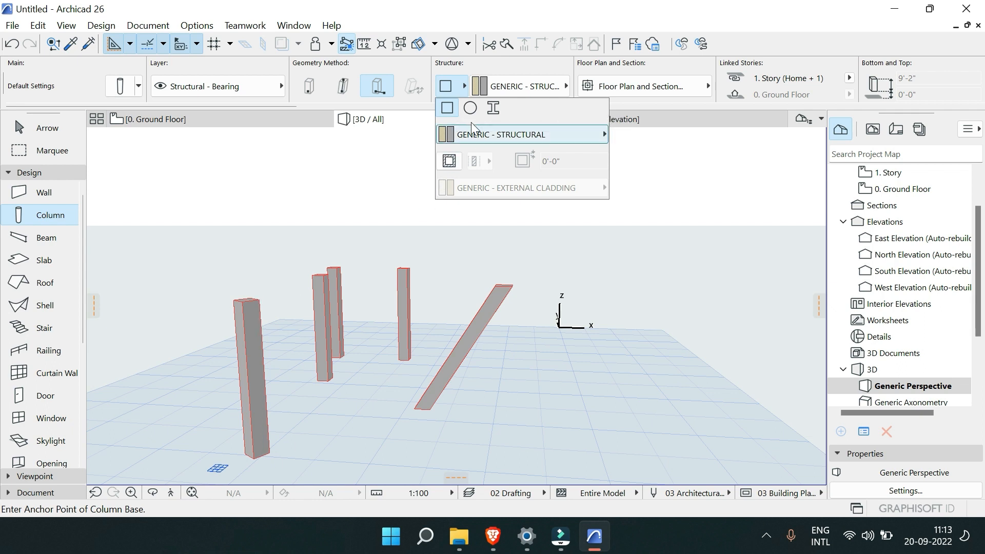
left_click(470, 108)
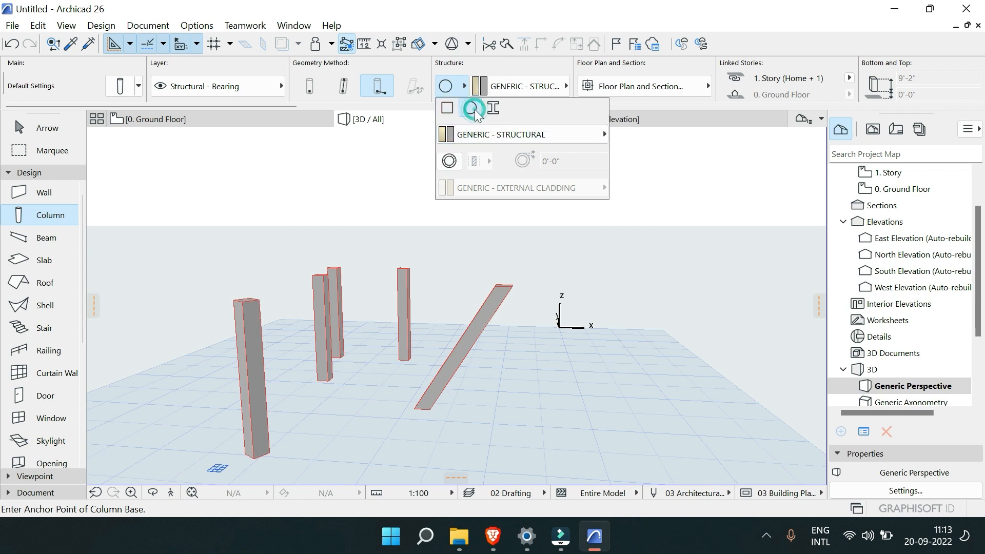
left_click(356, 454)
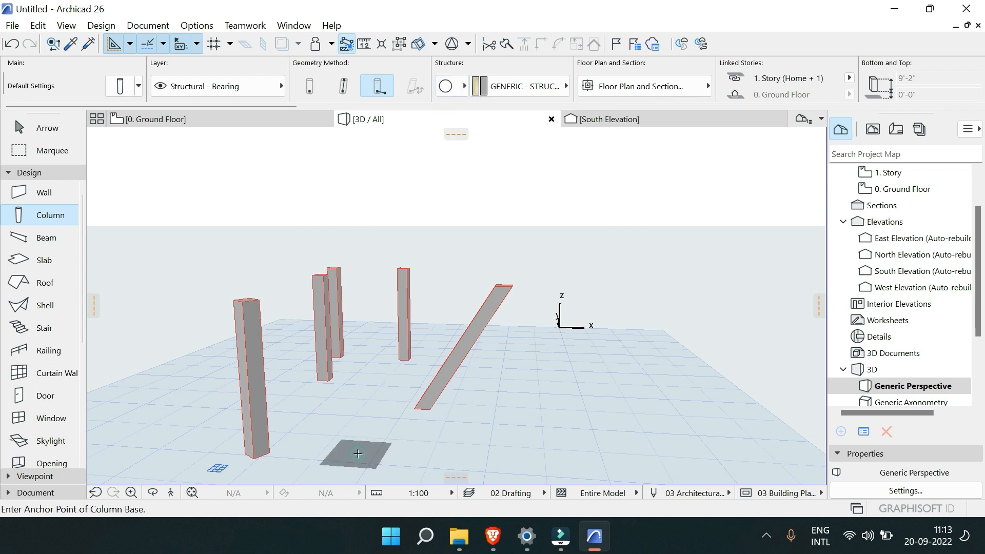
left_click(354, 454)
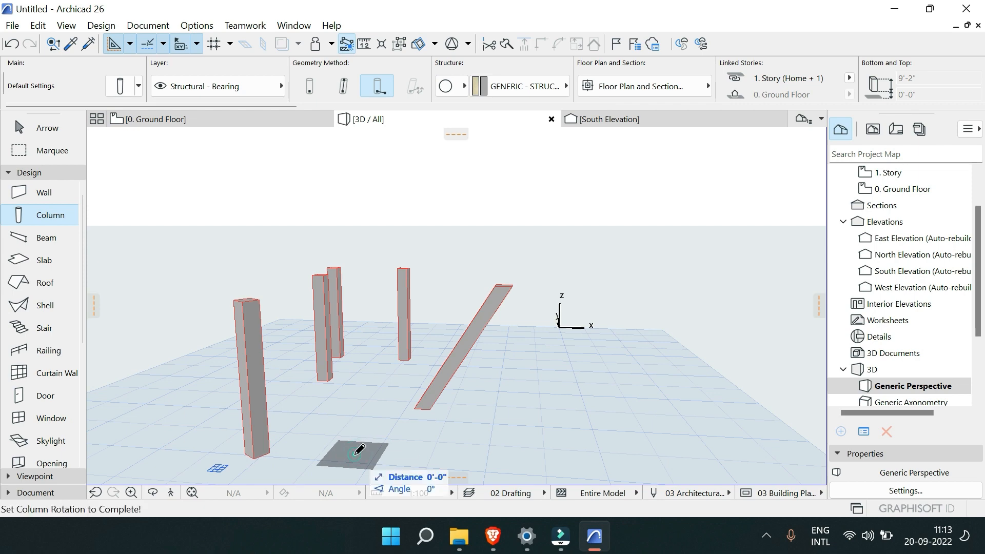
left_click(372, 379)
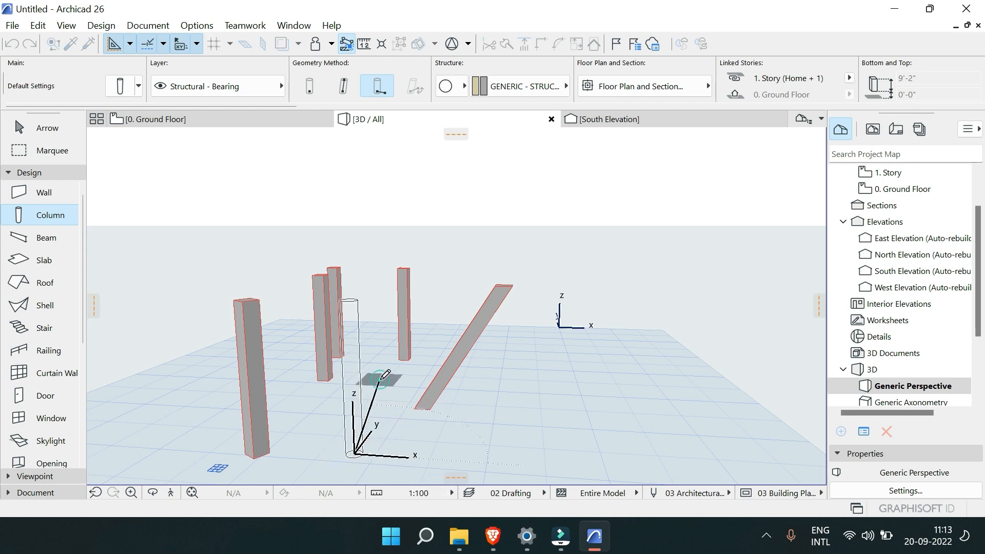
middle_click_drag(411, 350, 448, 389, "shift")
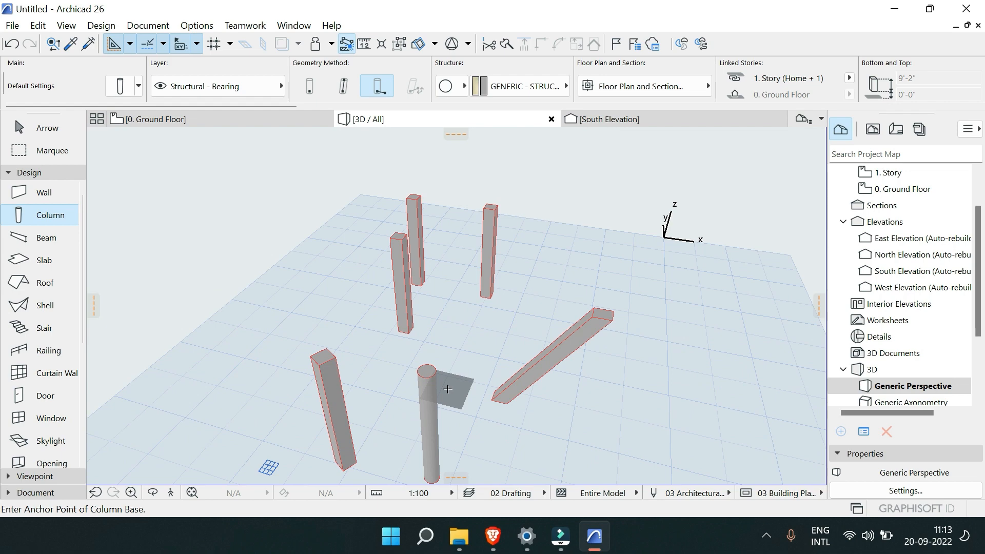
Step: Review the column's cross-section shape options and the available structural building materials without changing them
left_click(455, 92)
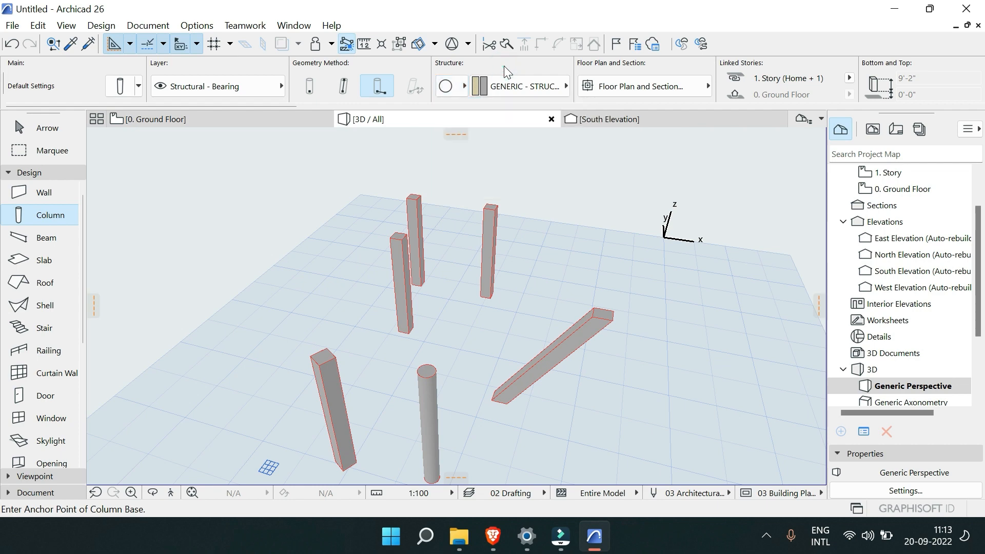
left_click(452, 87)
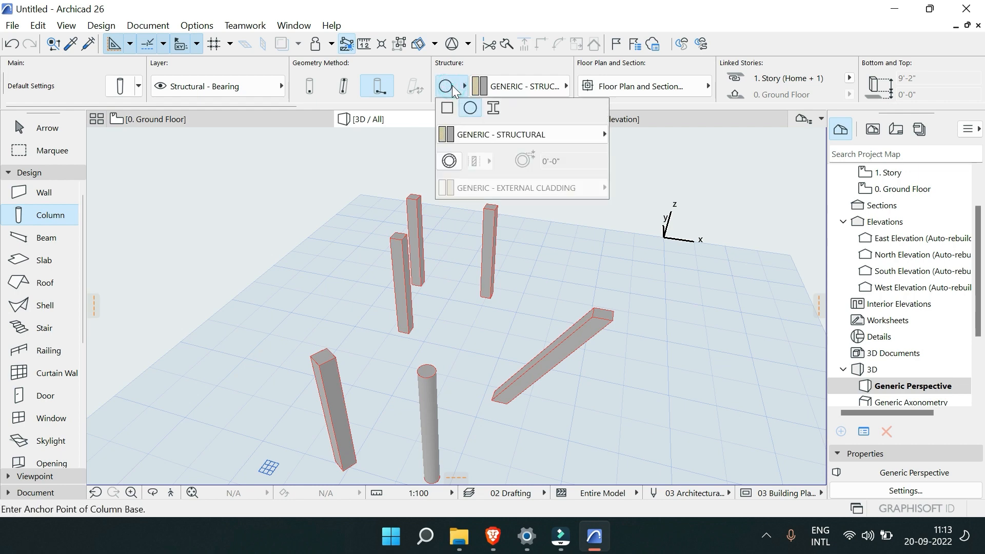
left_click(481, 69)
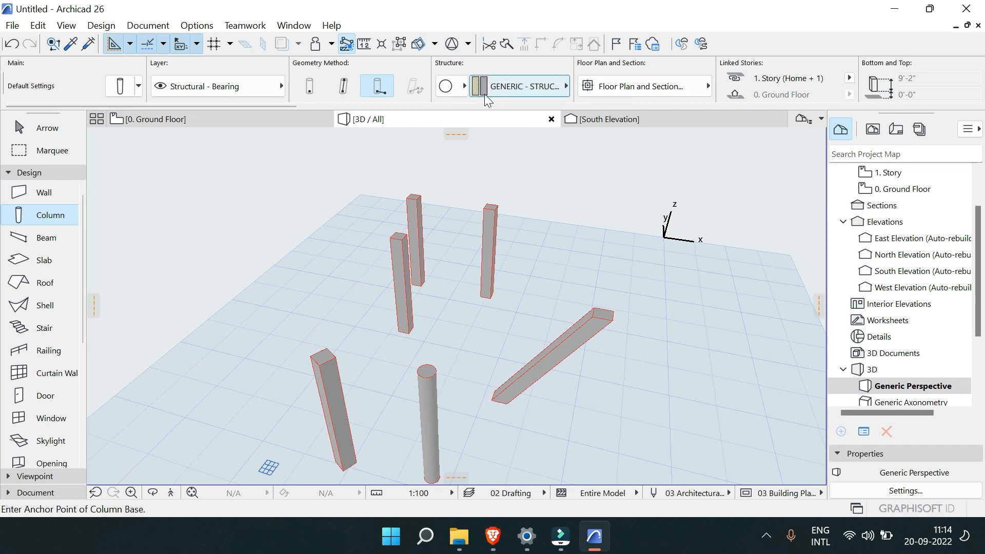
left_click(504, 90)
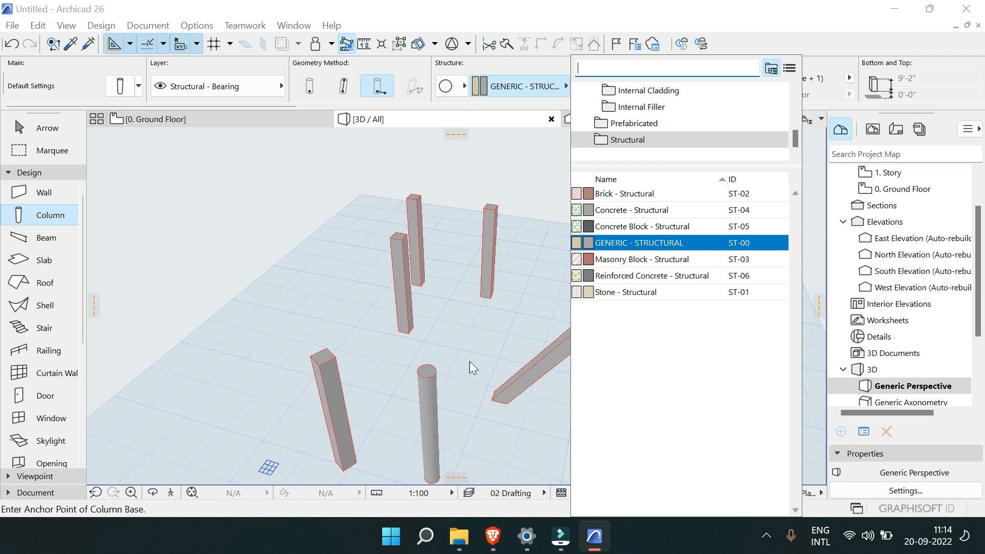
left_click(438, 101)
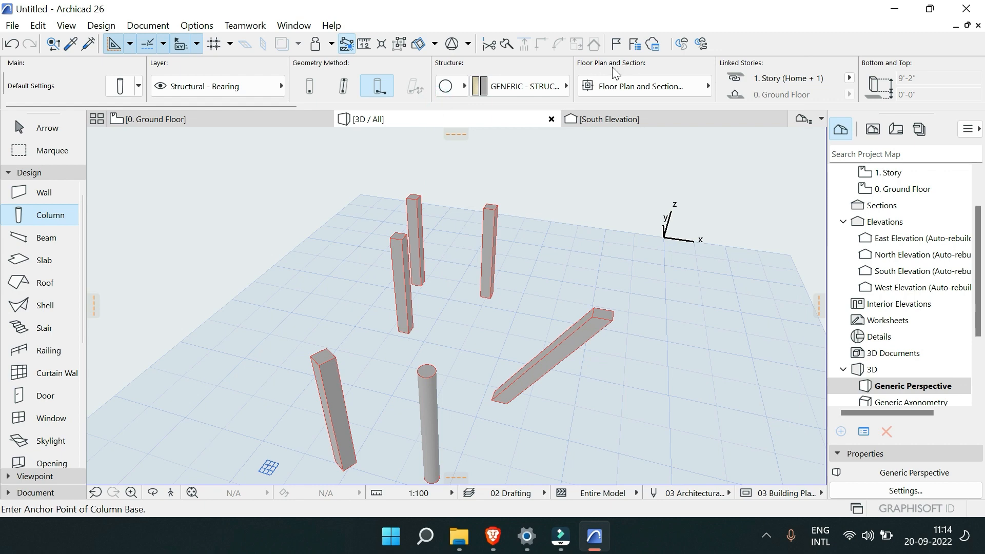
Step: Examine the story options available for the column's top link, keeping the current one
scroll(642, 67, "right", 3)
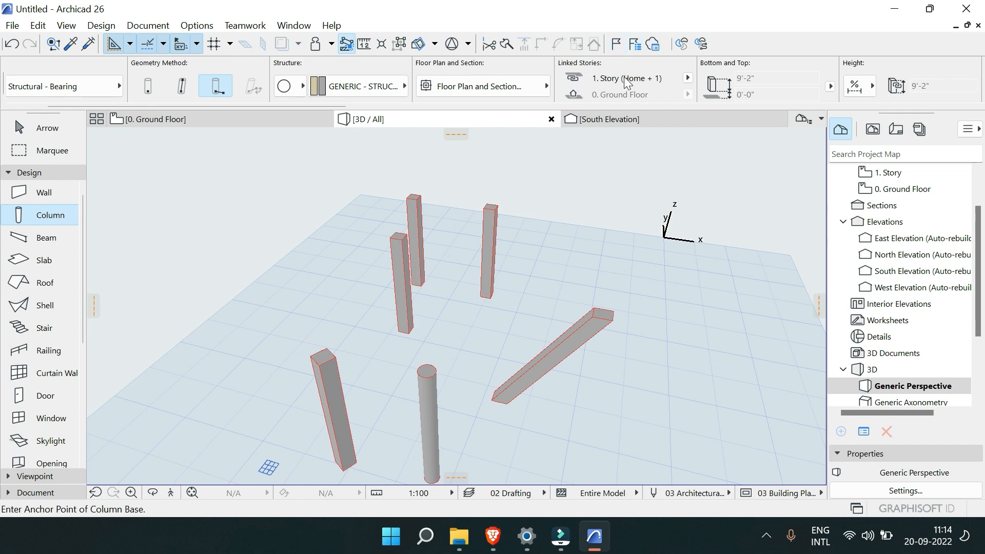
scroll(487, 79, "right", 3)
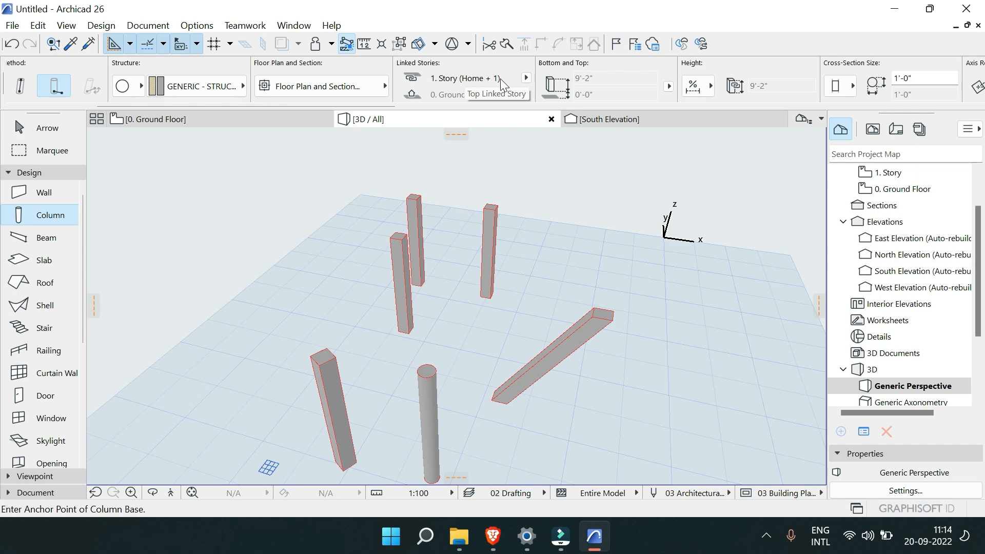
left_click(525, 78)
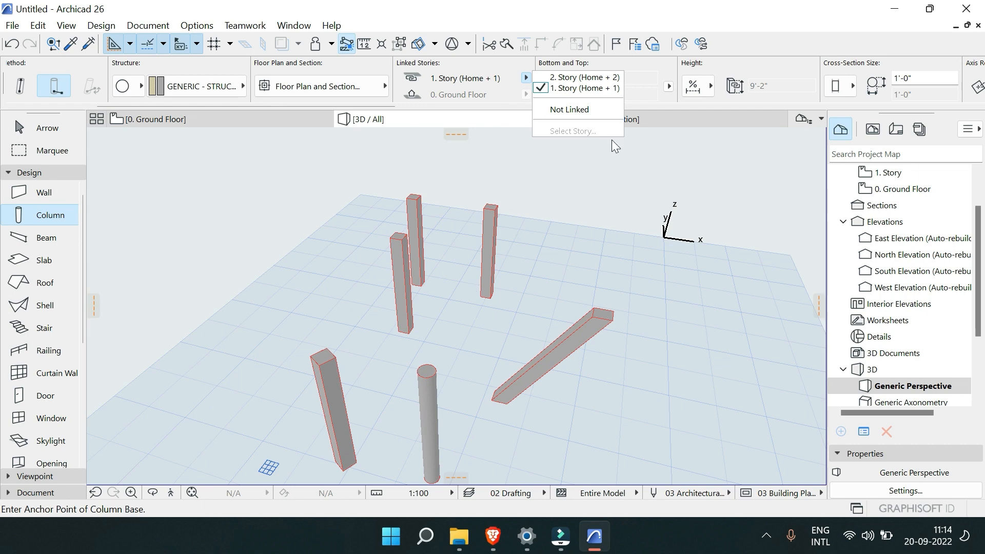
left_click(666, 119)
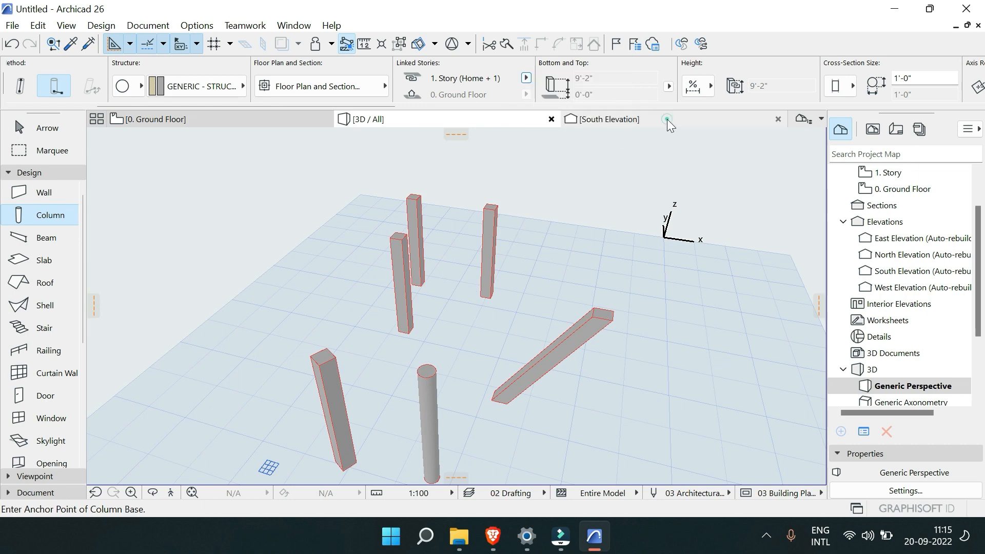
Step: Open the South Elevation, examine the columns against the story levels, and leave the Column tool
left_click(666, 119)
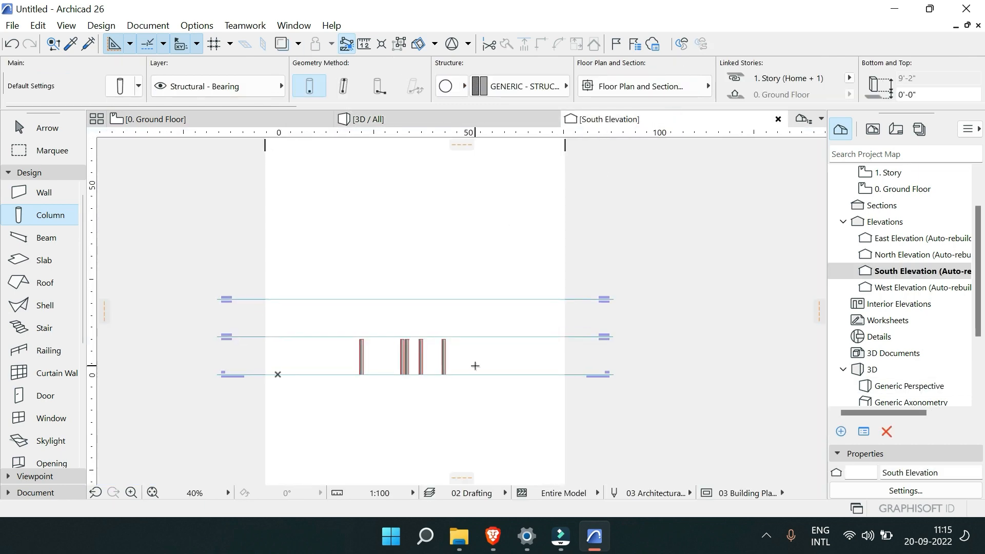
scroll(567, 343, "up", 6)
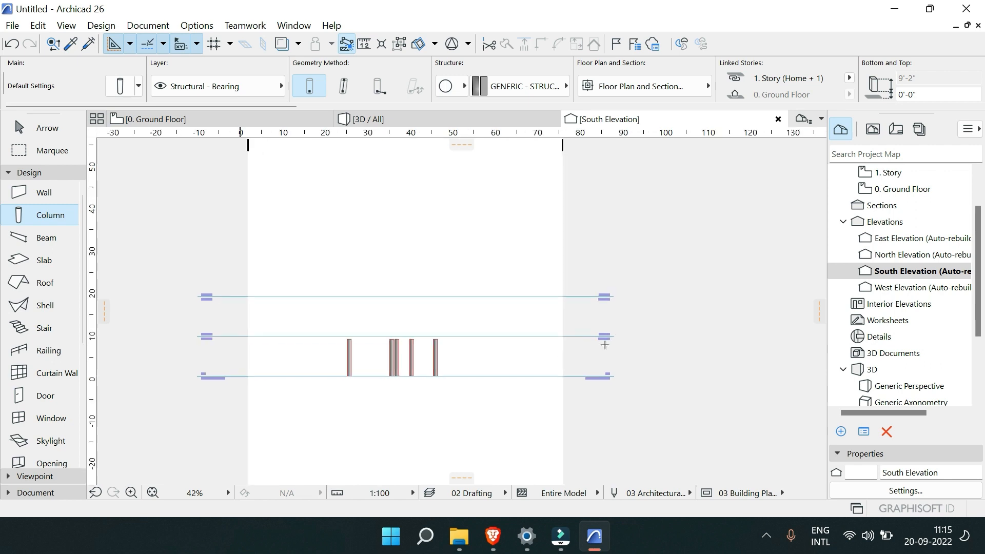
scroll(492, 348, "up", 4)
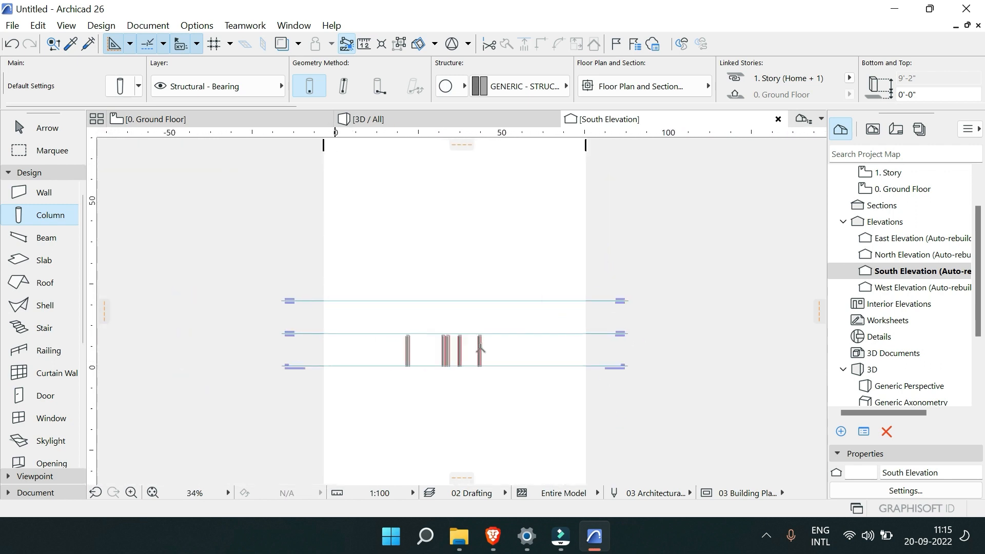
key("Escape")
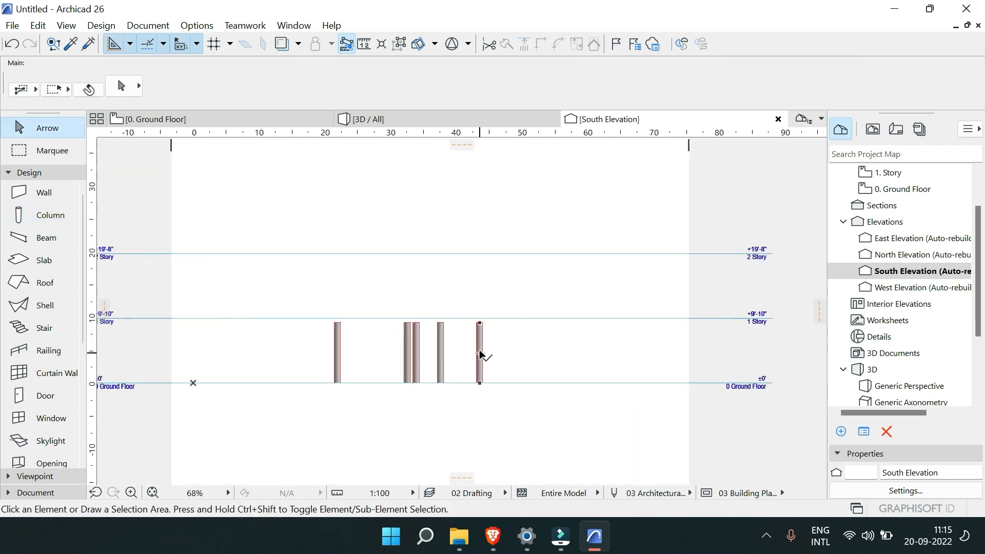
Step: Link the top of the rightmost column in the South Elevation to 2. Story (Home + 2)
left_click(479, 351)
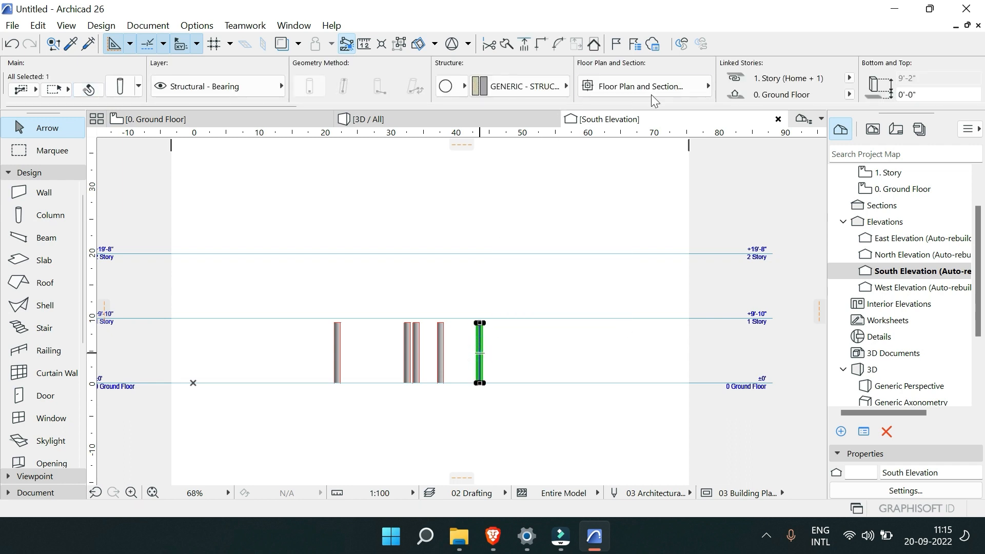
scroll(647, 96, "down", 2)
left_click(688, 78)
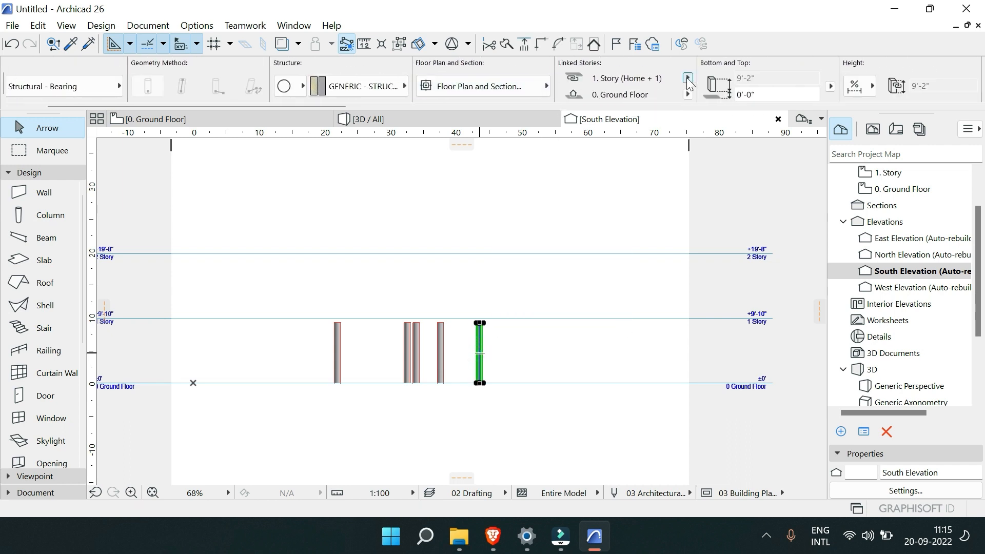
left_click(709, 76)
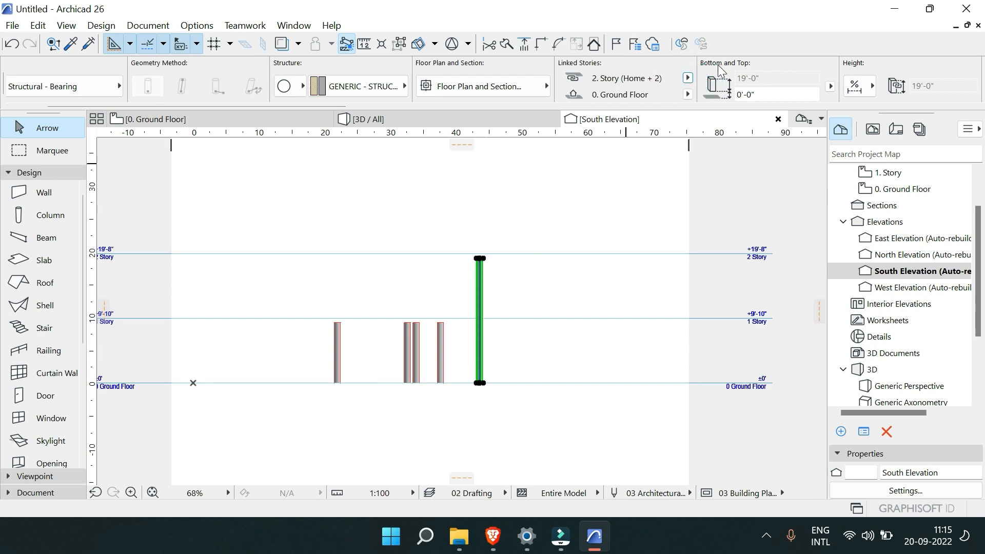
left_click(687, 78)
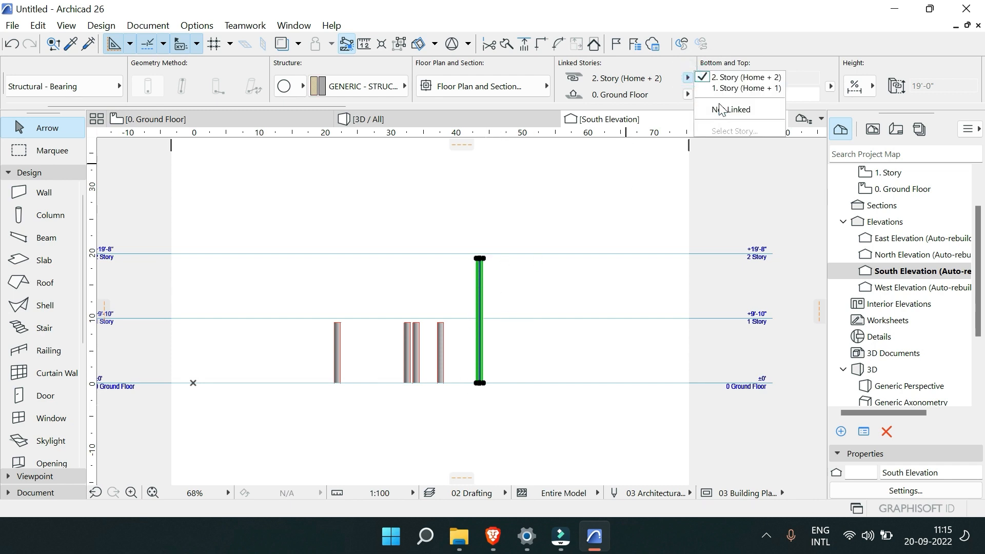
left_click(654, 108)
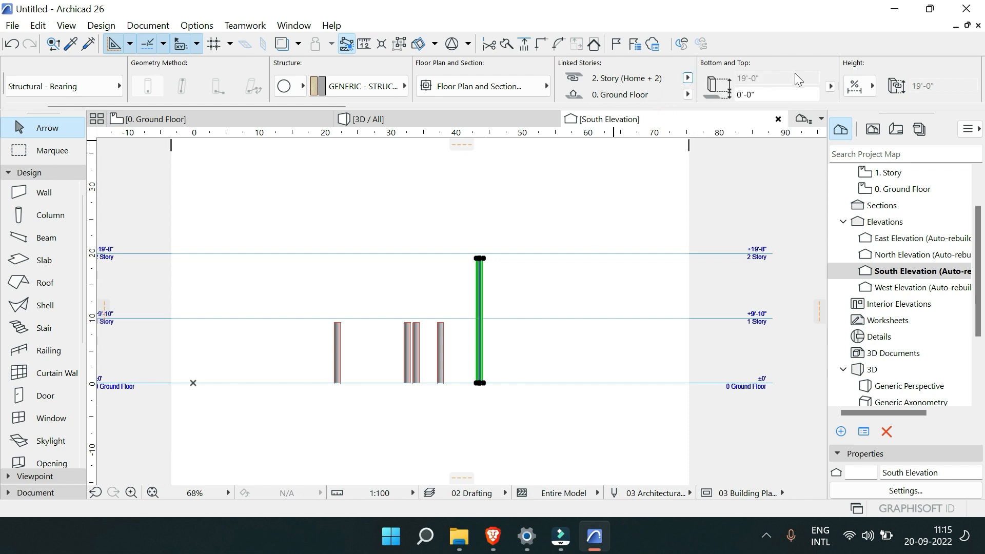
scroll(731, 86, "right", 1)
scroll(731, 86, "right", 6)
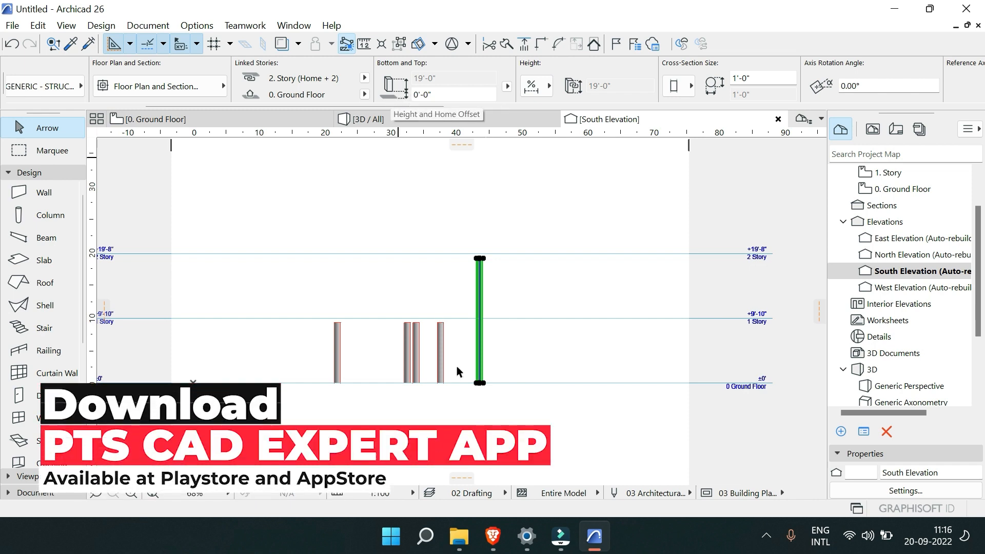
scroll(502, 365, "up", 3)
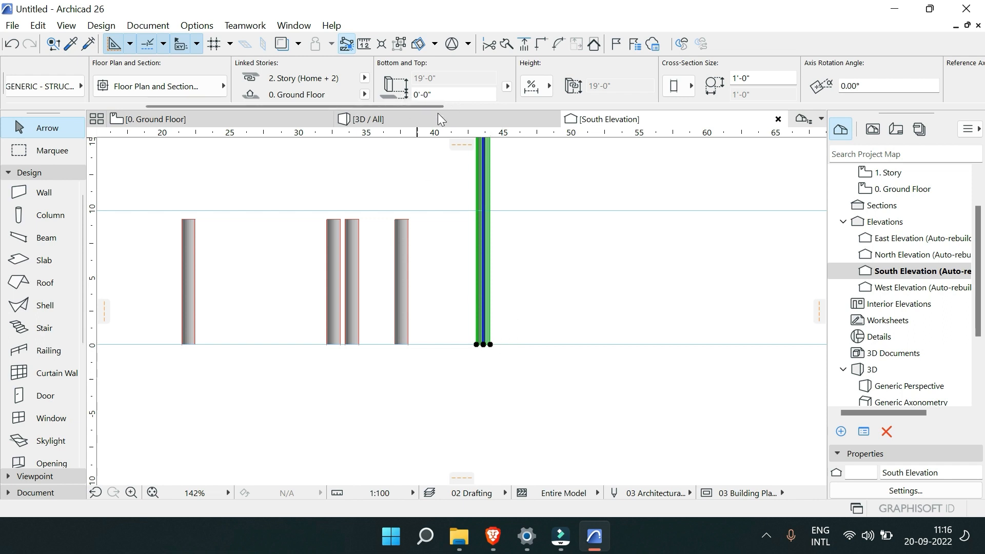
left_click(493, 383)
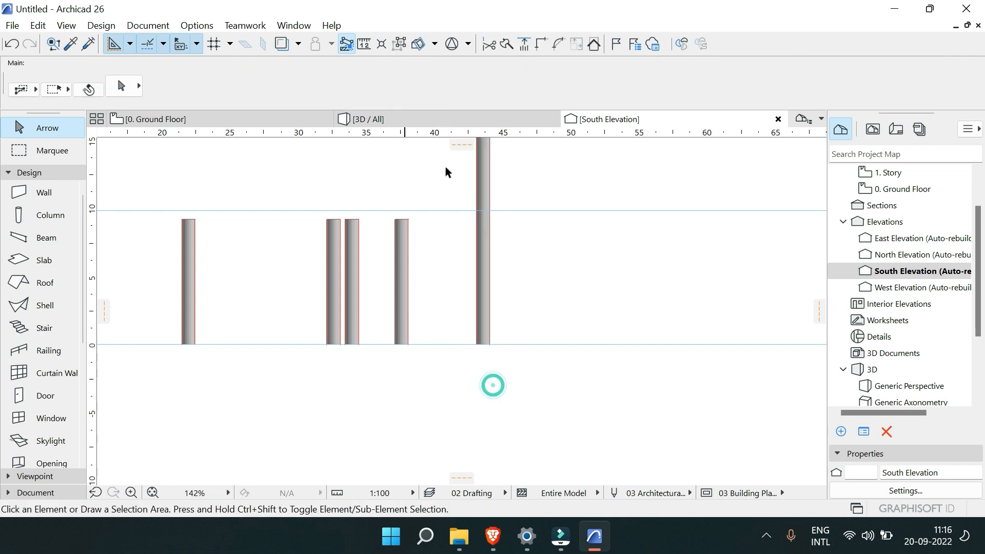
Step: Raise the two-story column's bottom offset to 2'-0" and return it to 0'-0"
left_click(482, 341)
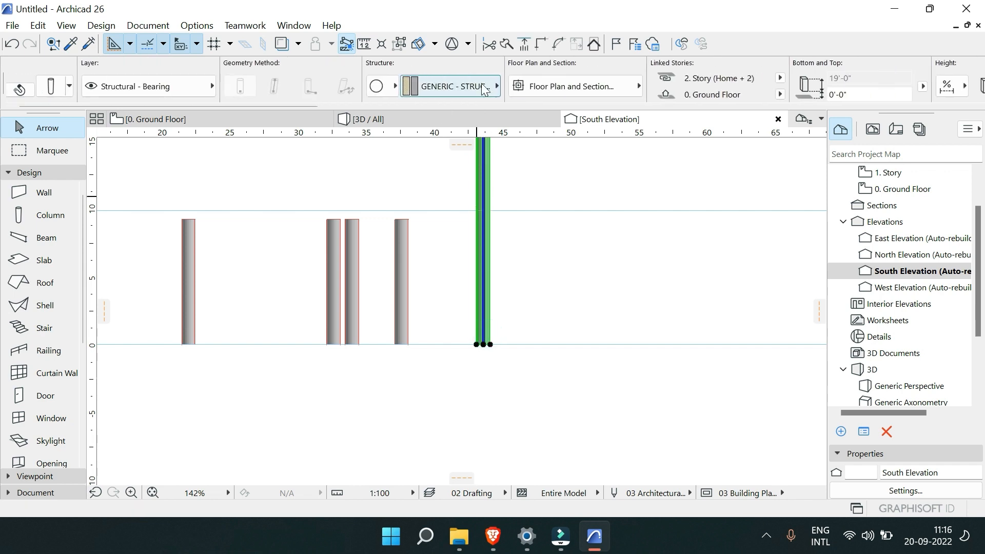
scroll(484, 88, "down", 5)
left_click(599, 95)
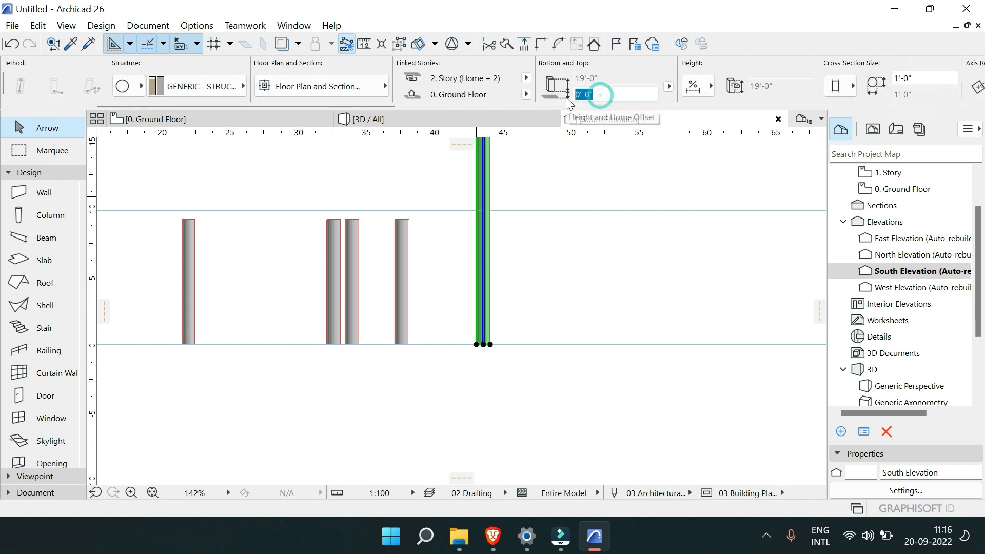
type("2")
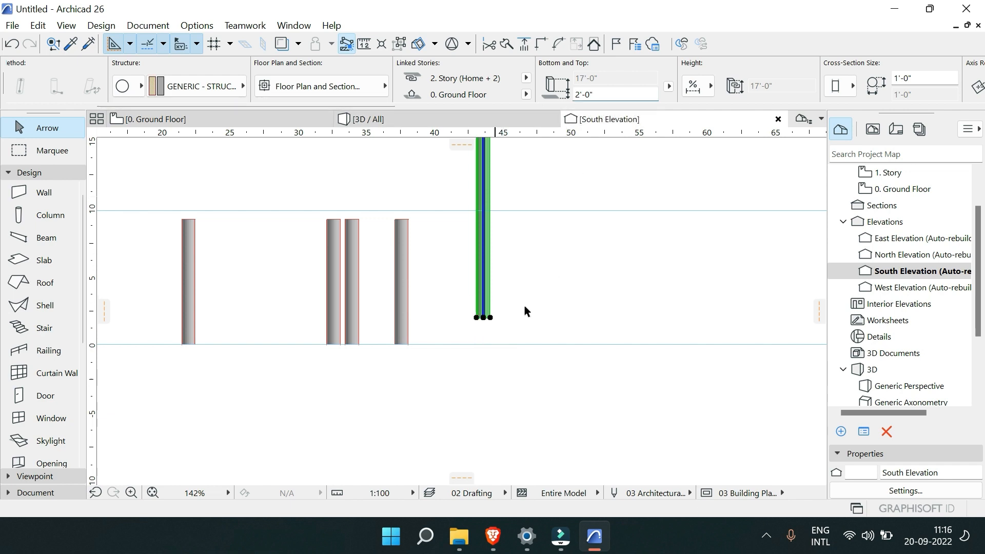
left_click(594, 95)
type("0")
scroll(669, 91, "down", 10)
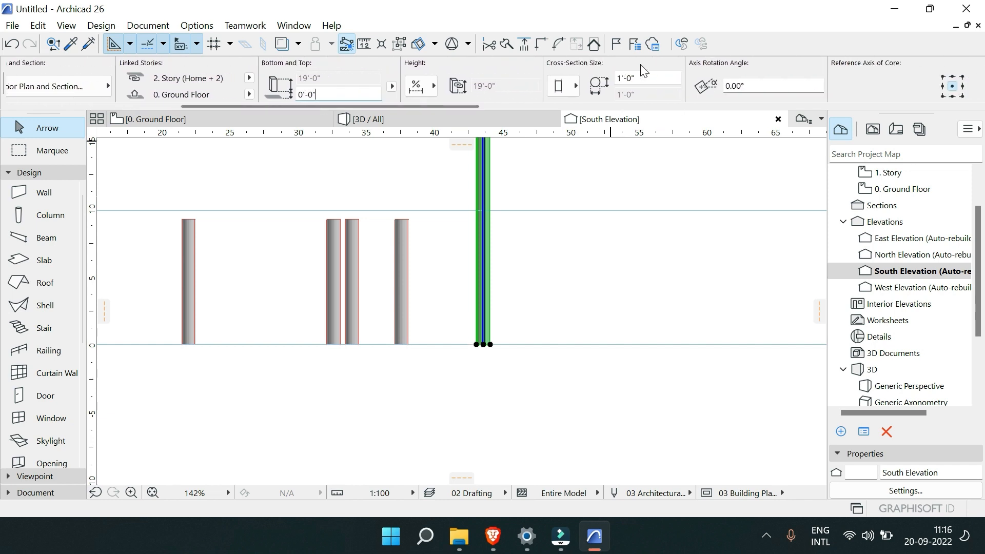
Step: Open the 3D view and switch the round column between the square ones to a tapered cross-section
left_click(355, 116)
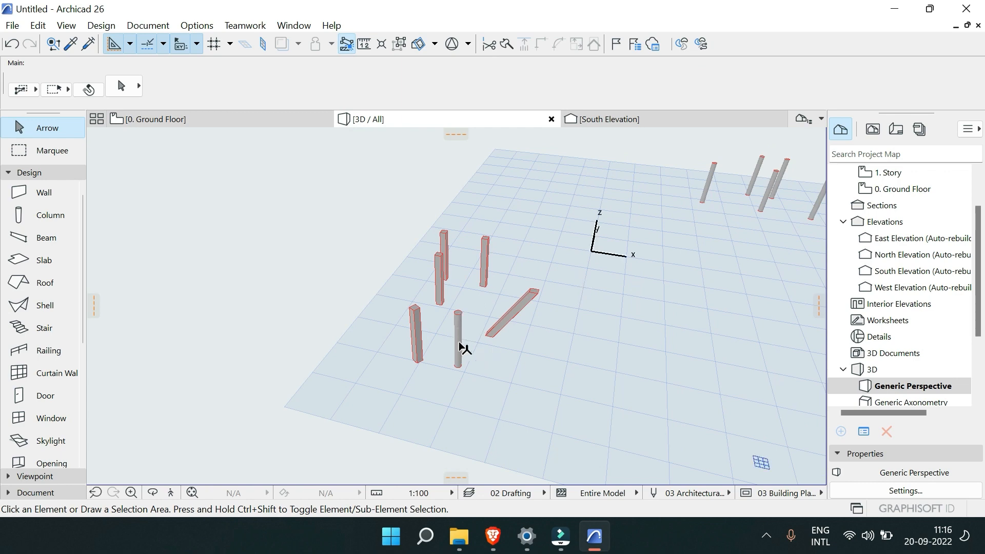
left_click(458, 340)
scroll(469, 315, "up", 6)
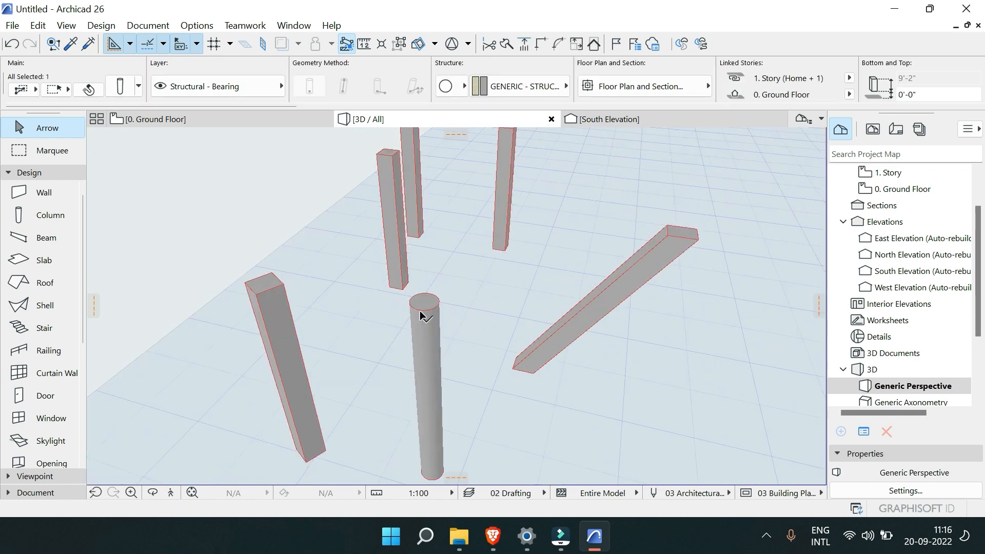
scroll(613, 91, "down", 5)
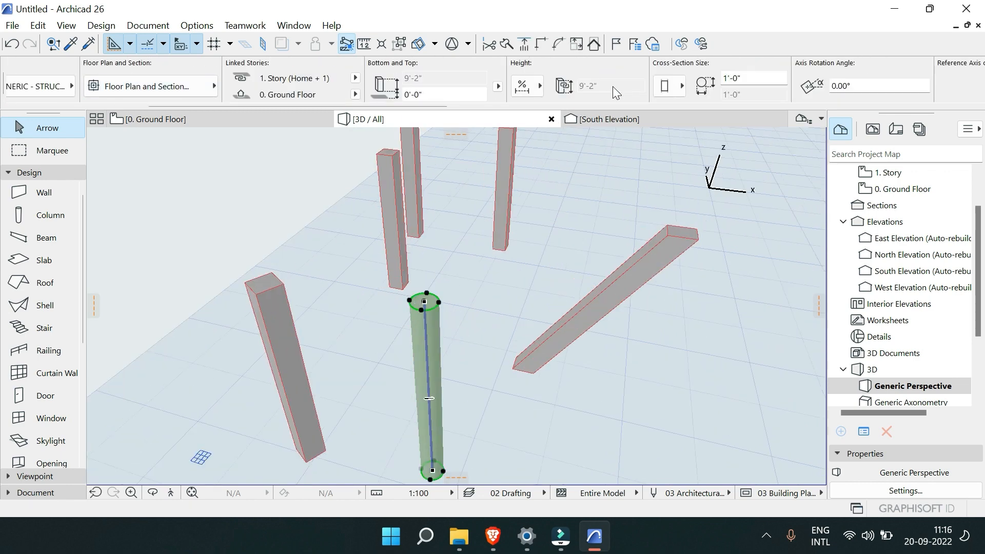
left_click(509, 94)
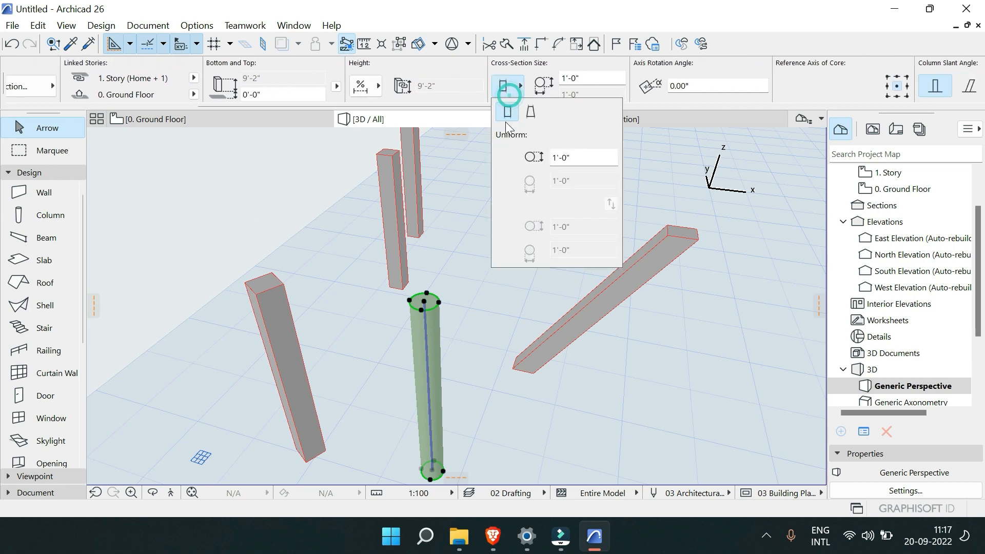
left_click(531, 112)
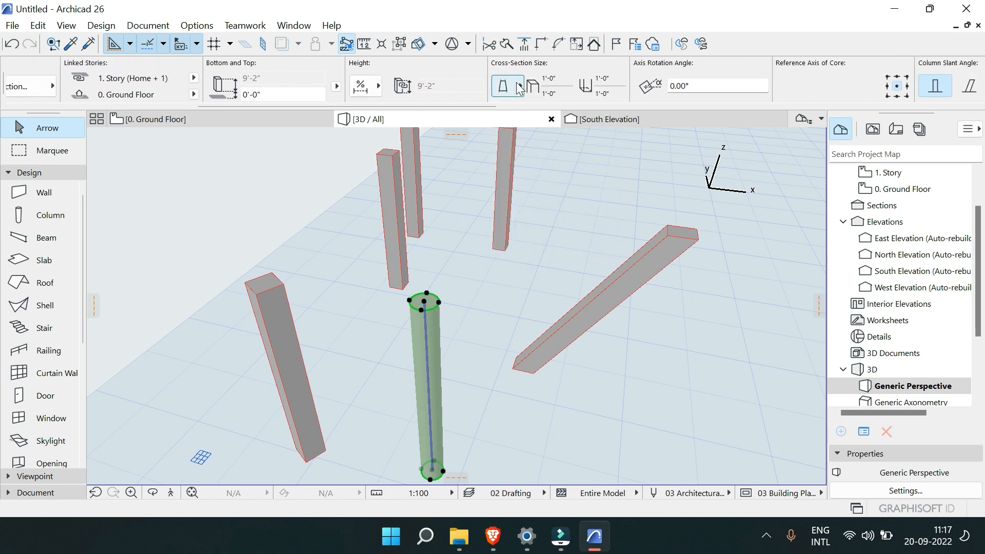
Step: Set the tapered round column's top diameter to 2'-0"
left_click(510, 84)
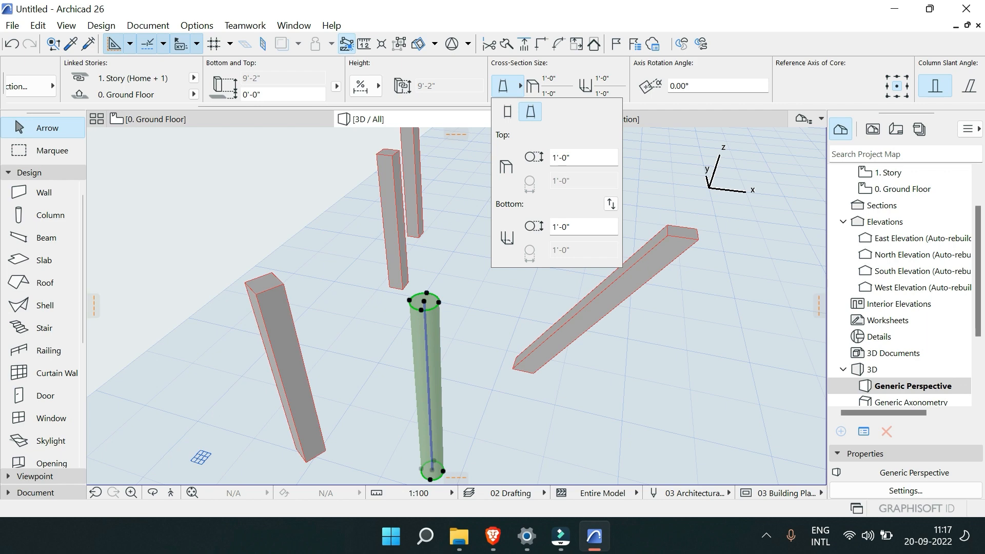
double_click(555, 157)
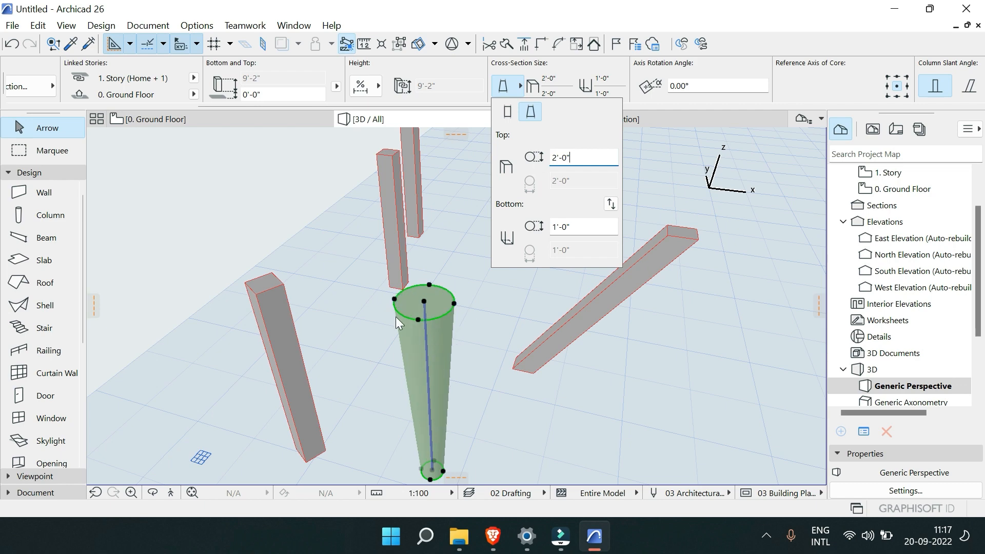
left_click(396, 316)
scroll(395, 316, "up", 2)
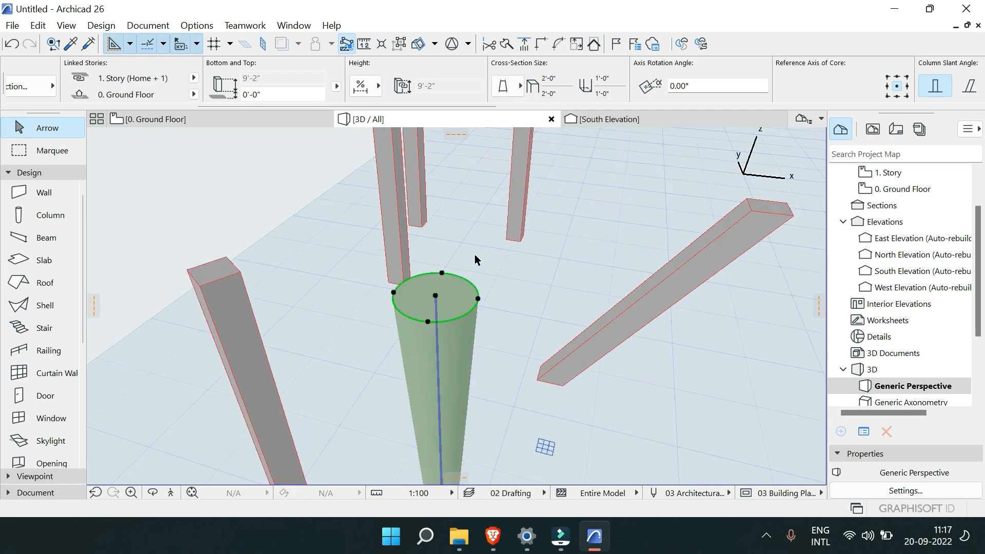
left_click(518, 86)
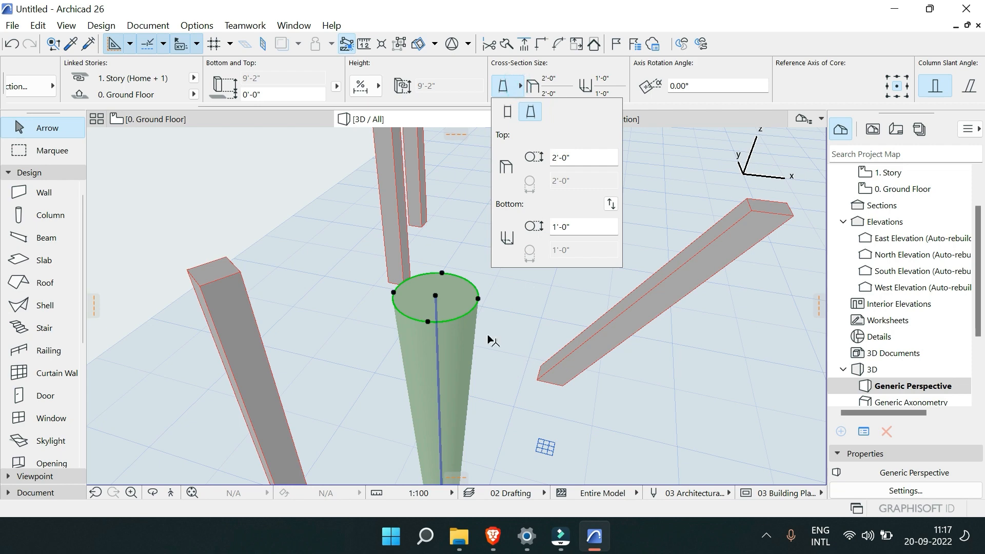
left_click(488, 337)
Step: Set the tapered round column's bottom diameter to 5'-0"
scroll(478, 359, "down", 3)
scroll(469, 430, "up", 6)
scroll(451, 401, "down", 3)
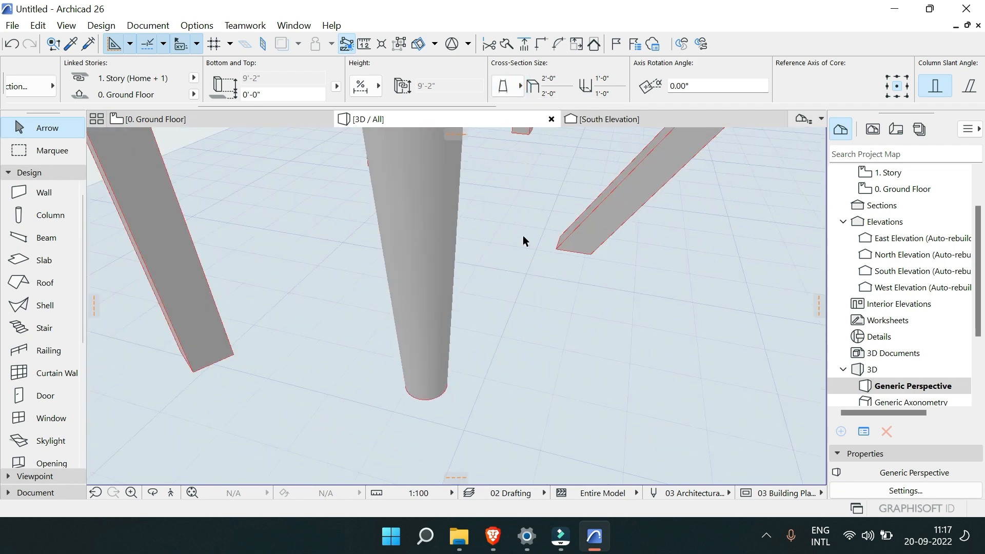
left_click(451, 236)
left_click(515, 86)
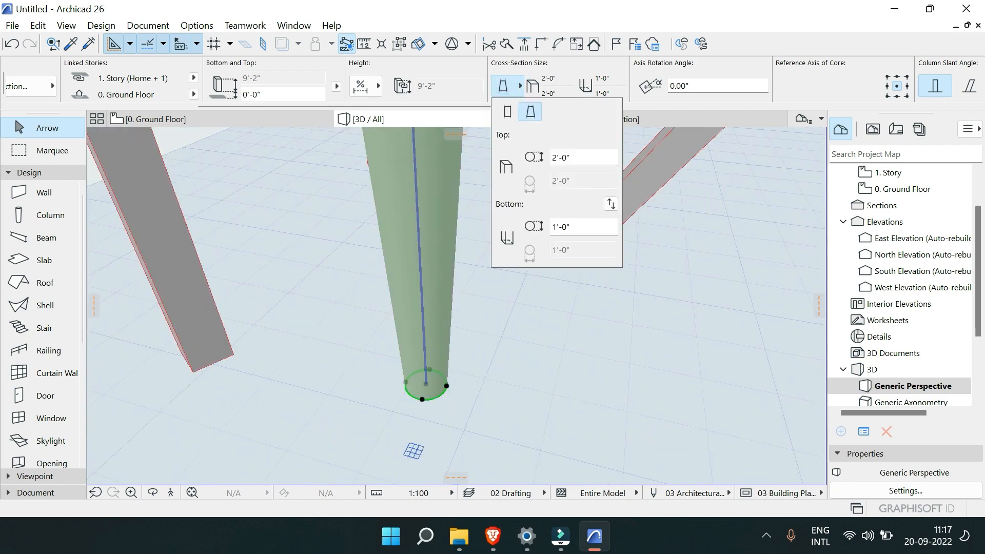
double_click(554, 227)
type("5")
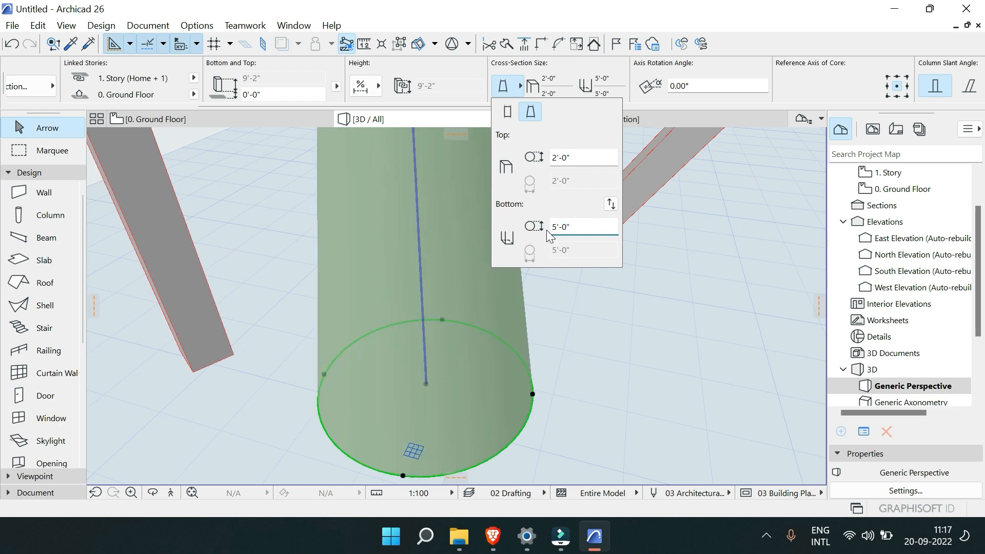
left_click(713, 188)
scroll(464, 365, "down", 5)
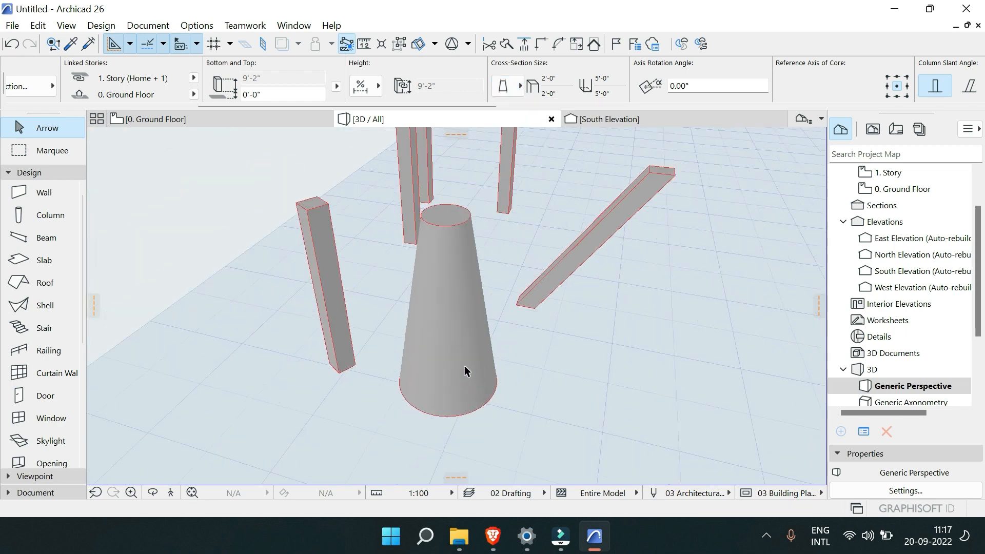
Step: Return the round column to a uniform cross-section with a diameter of 1'-0"
left_click(455, 287)
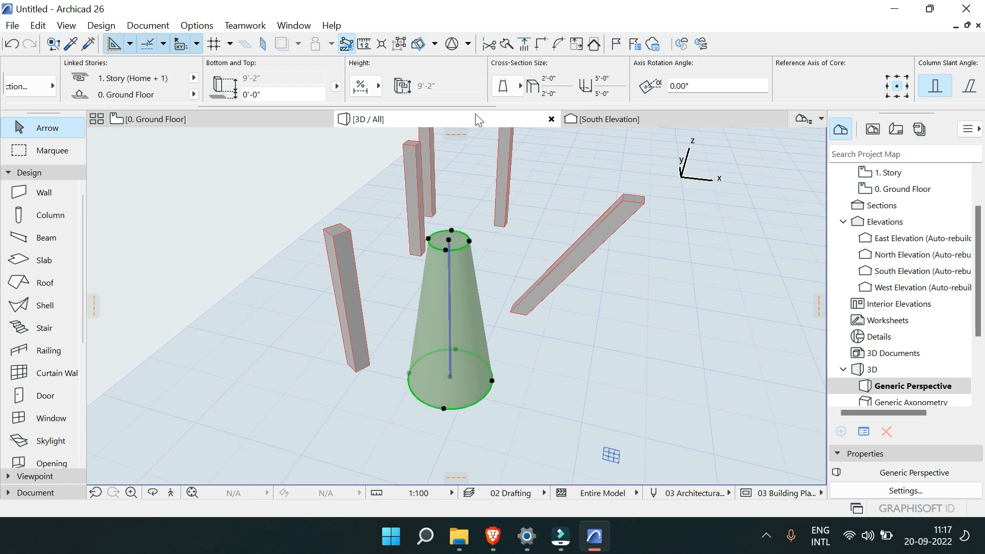
left_click(504, 89)
left_click(511, 111)
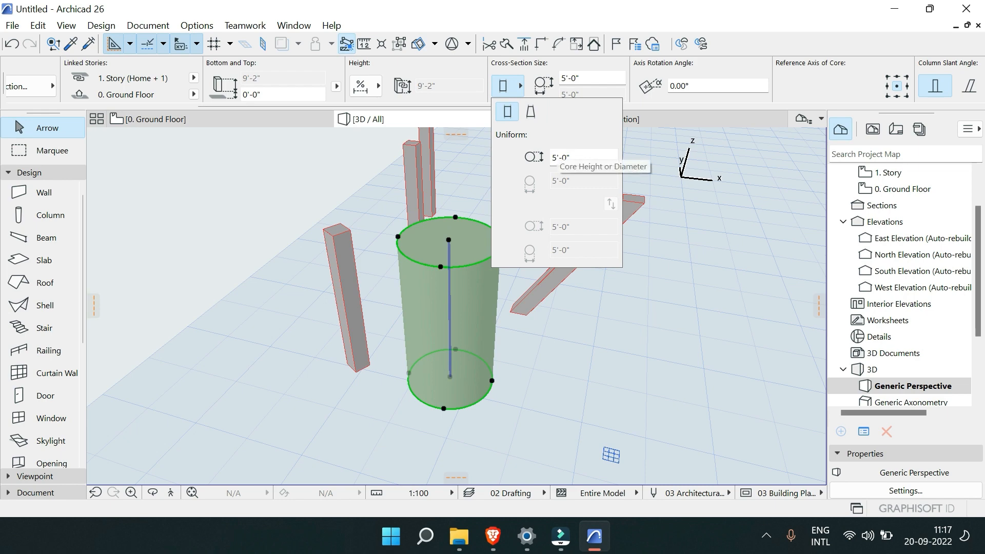
double_click(553, 158)
type("1")
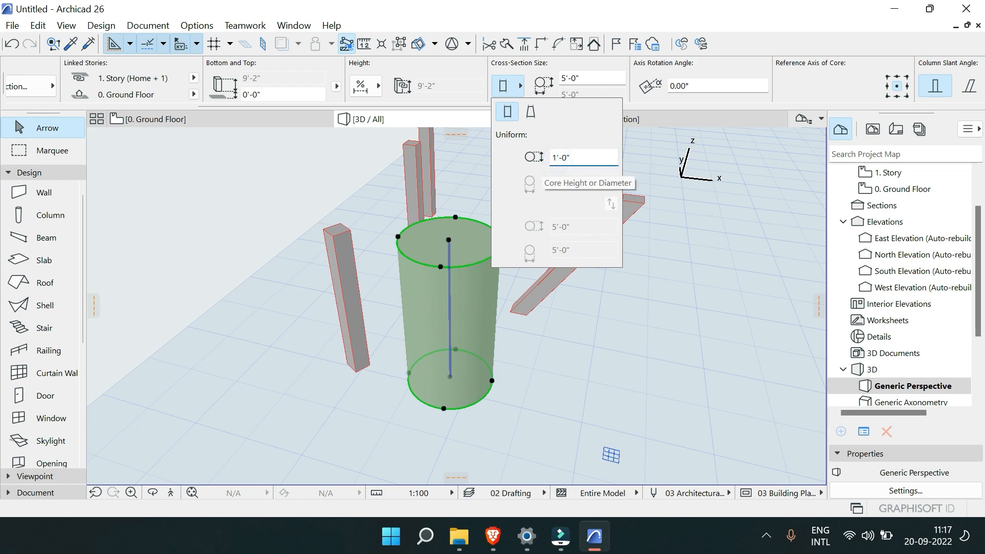
key("Return")
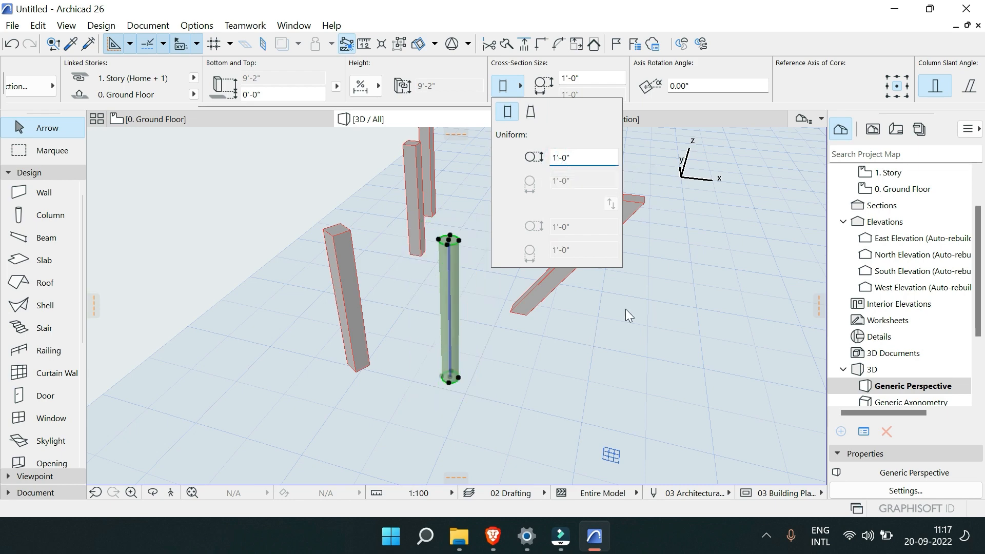
left_click(771, 101)
Step: Move the core reference axis of the square column beside the round one to its top-left corner and on to a right-hand corner
scroll(764, 94, "up", 2)
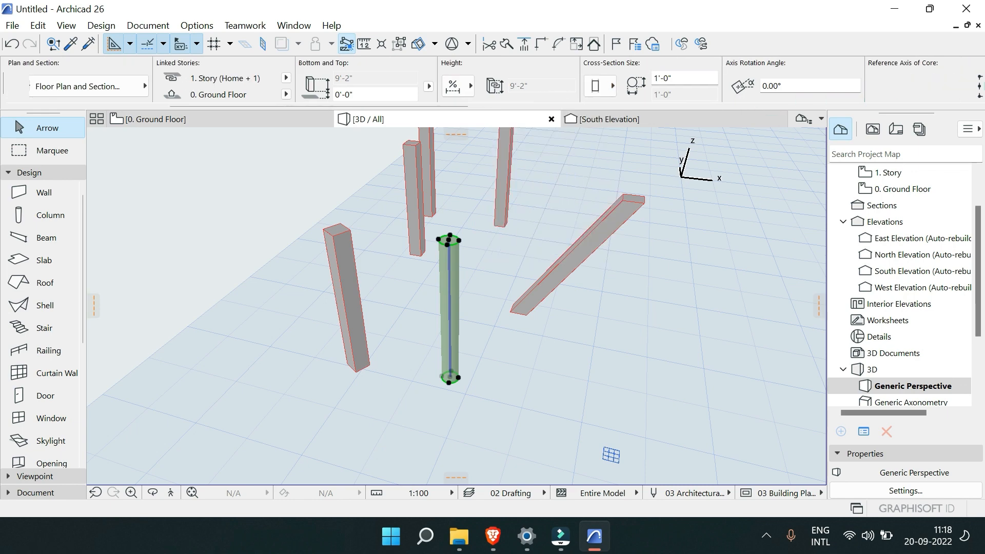
scroll(747, 84, "down", 8)
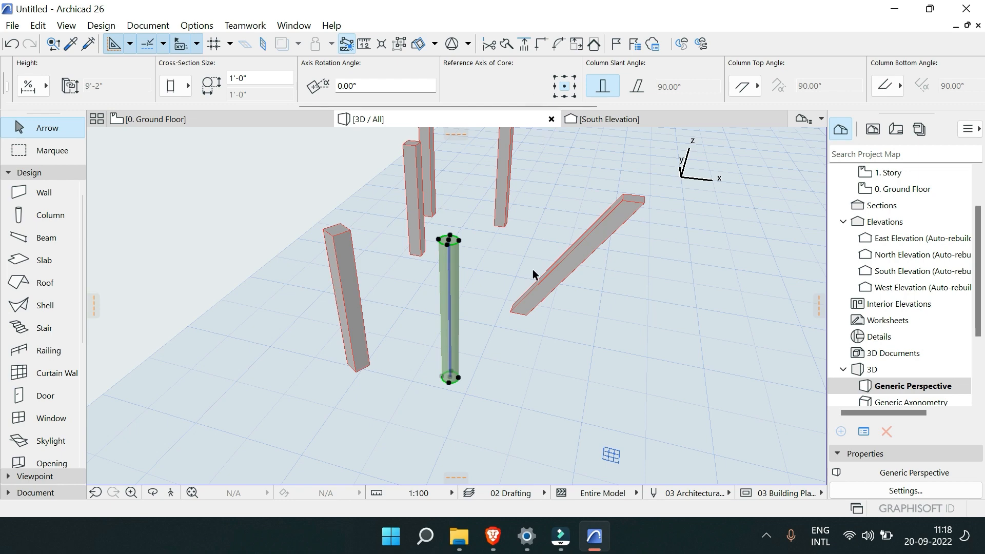
scroll(512, 298, "up", 5)
left_click(236, 362)
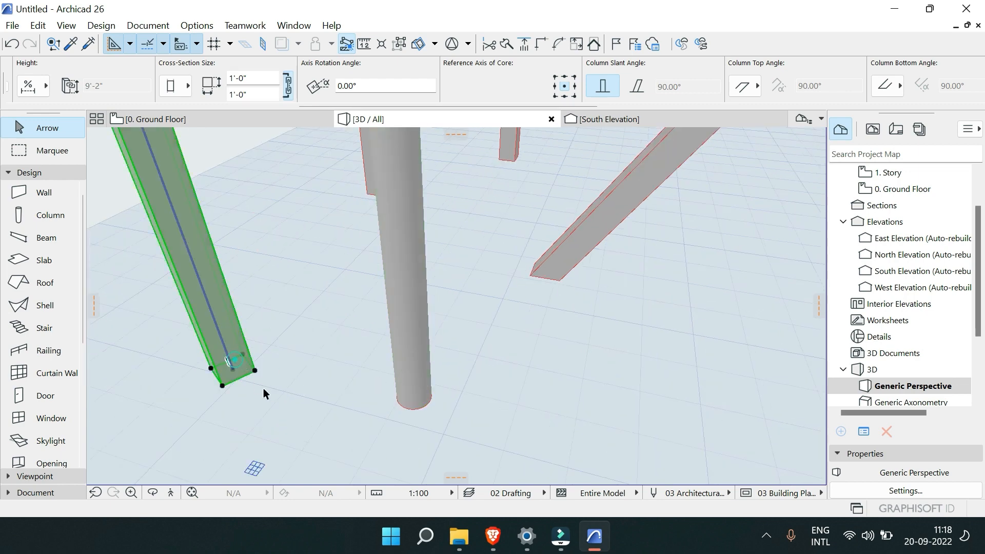
middle_click_drag(263, 390, 498, 399)
scroll(527, 392, "up", 3)
middle_click_drag(559, 383, 470, 406)
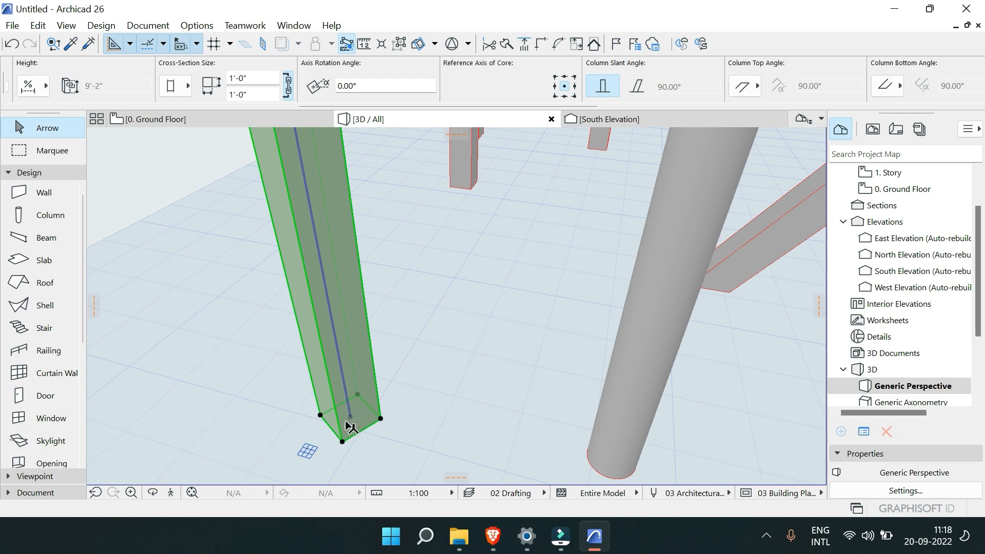
left_click(555, 76)
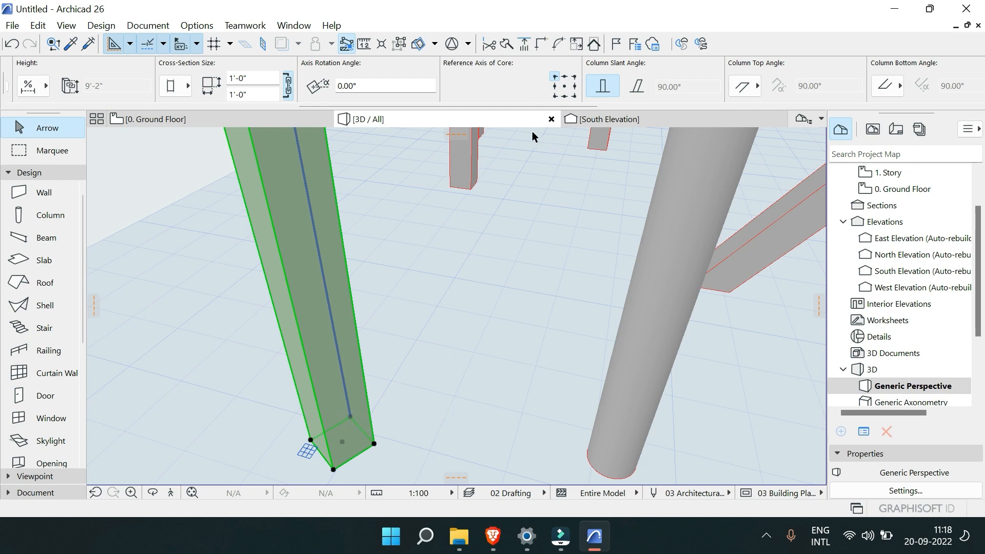
left_click(573, 96)
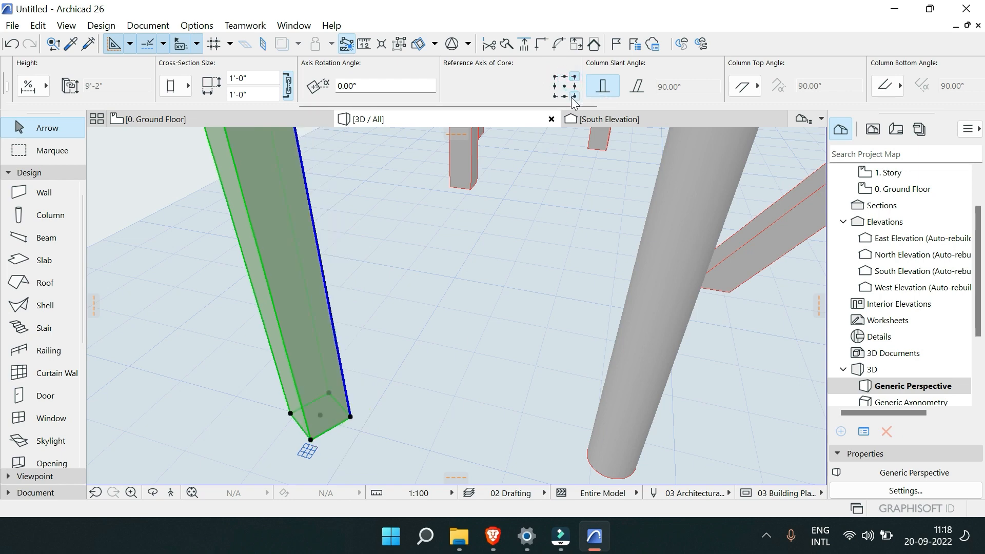
Step: Move the square column's core reference axis to its bottom-right corner, to its bottom-left corner and finally back to its centre
left_click(572, 96)
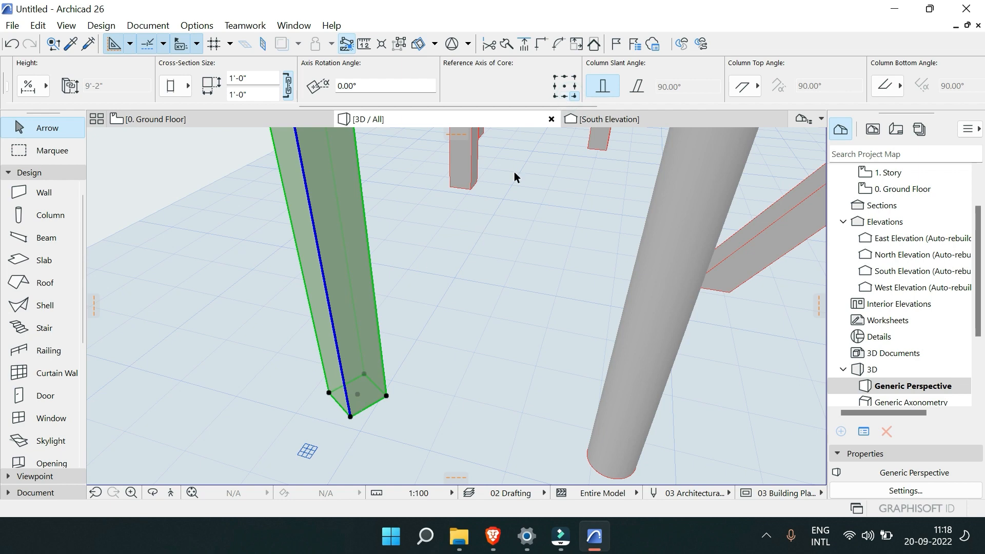
left_click(554, 96)
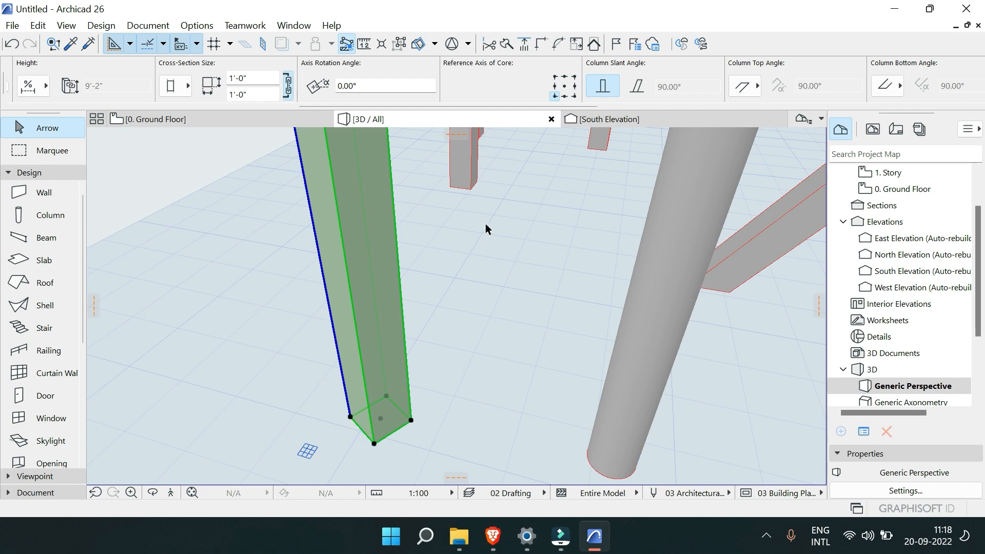
left_click(564, 85)
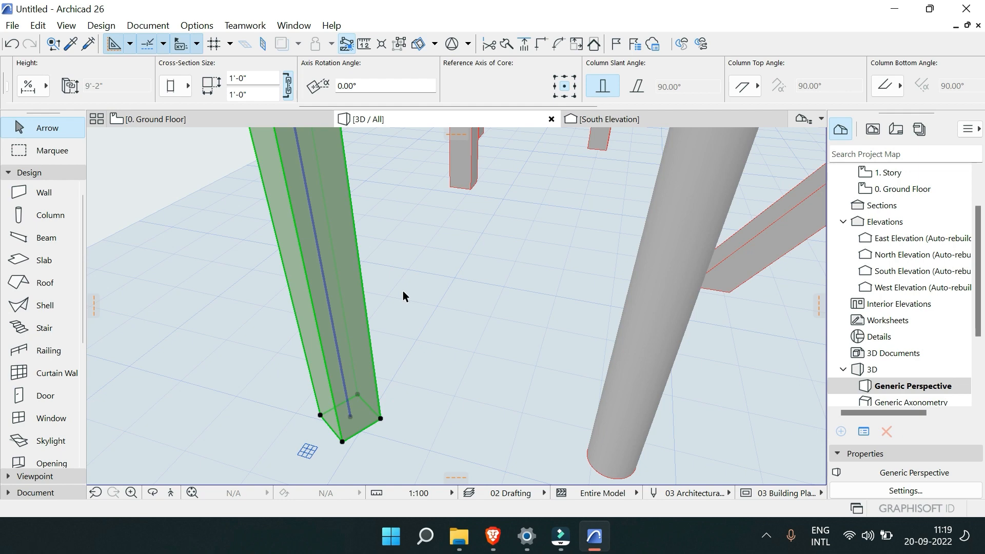
Step: Slant the square column at 60° and return it to vertical
scroll(596, 101, "down", 10)
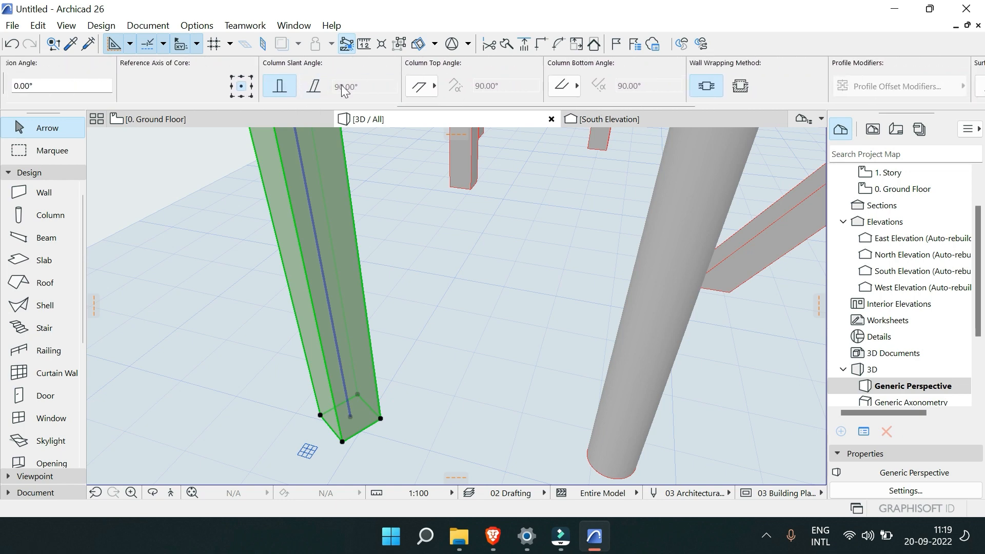
left_click(321, 90)
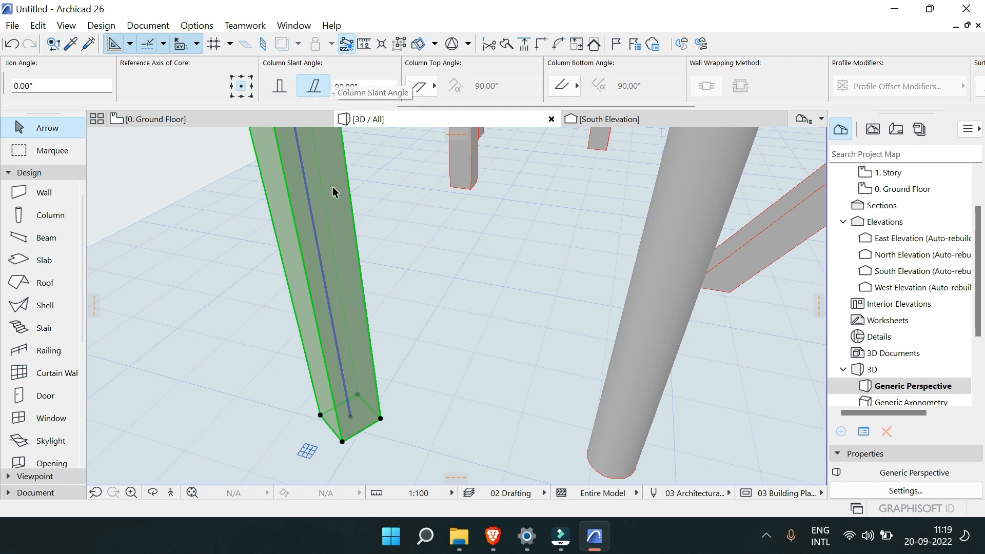
scroll(333, 188, "down", 3)
middle_click_drag(339, 198, 341, 280)
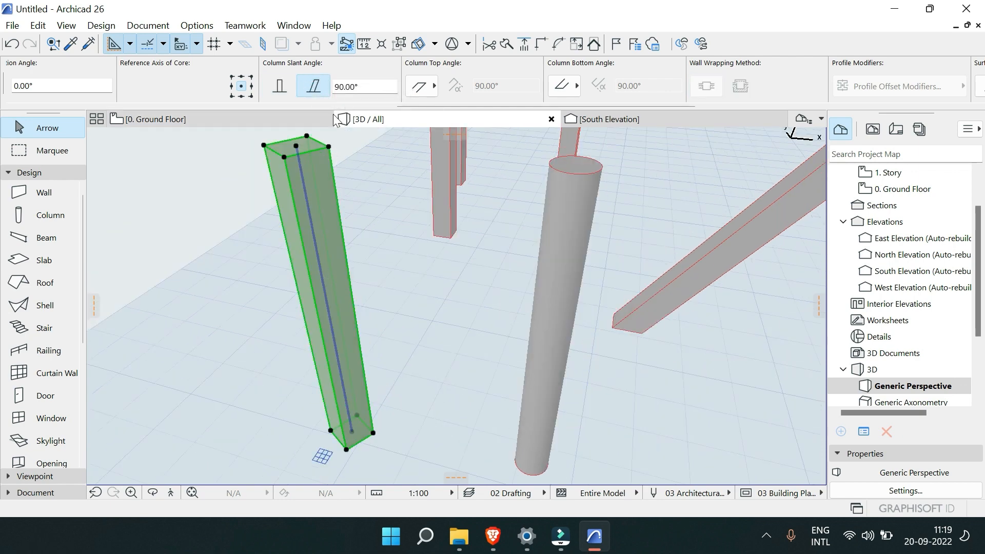
left_click_drag(339, 83, 335, 83)
key("Return")
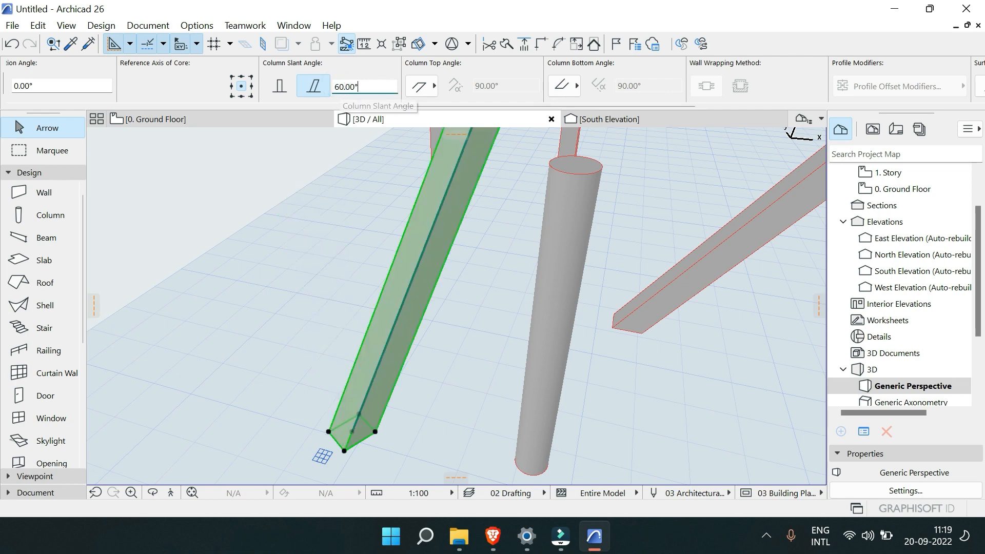
scroll(389, 344, "down", 2)
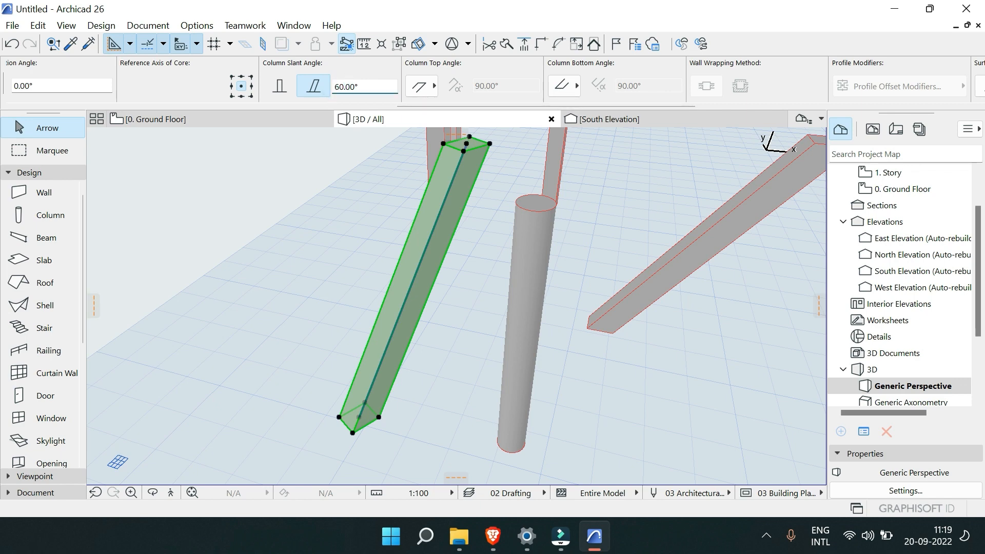
left_click(279, 92)
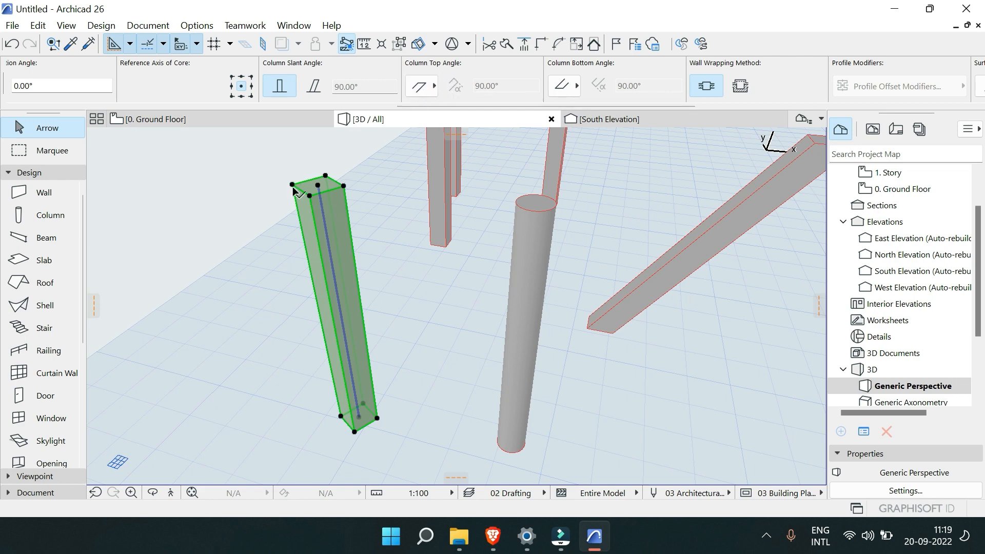
Step: Cut the square column's top at a custom 30° angle and restore its flat top
scroll(300, 177, "up", 2)
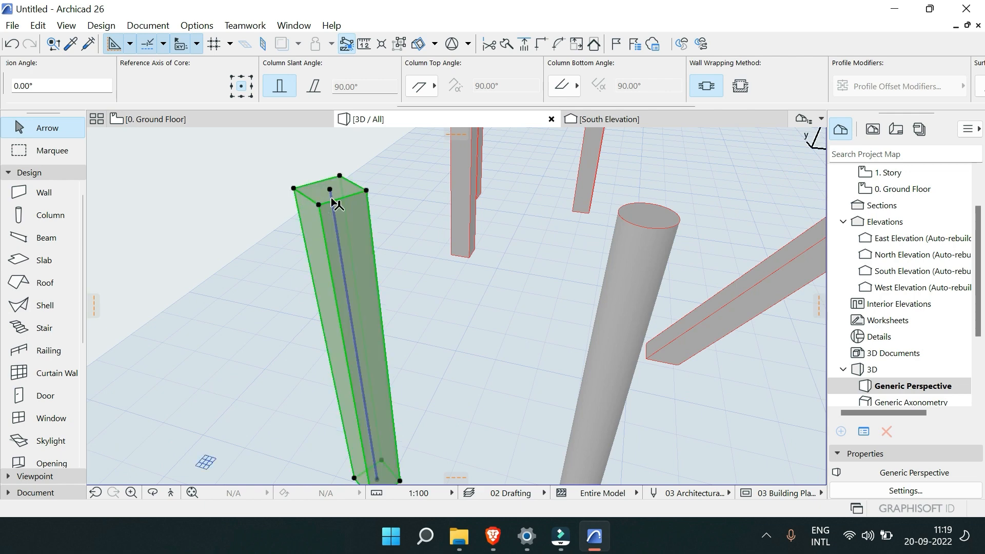
scroll(345, 195, "up", 1)
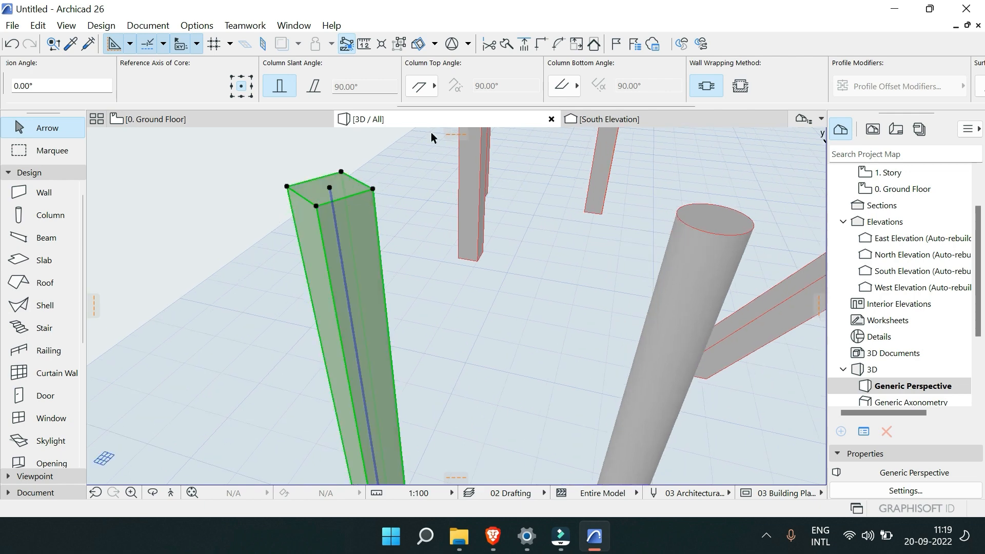
left_click(434, 90)
left_click(485, 89)
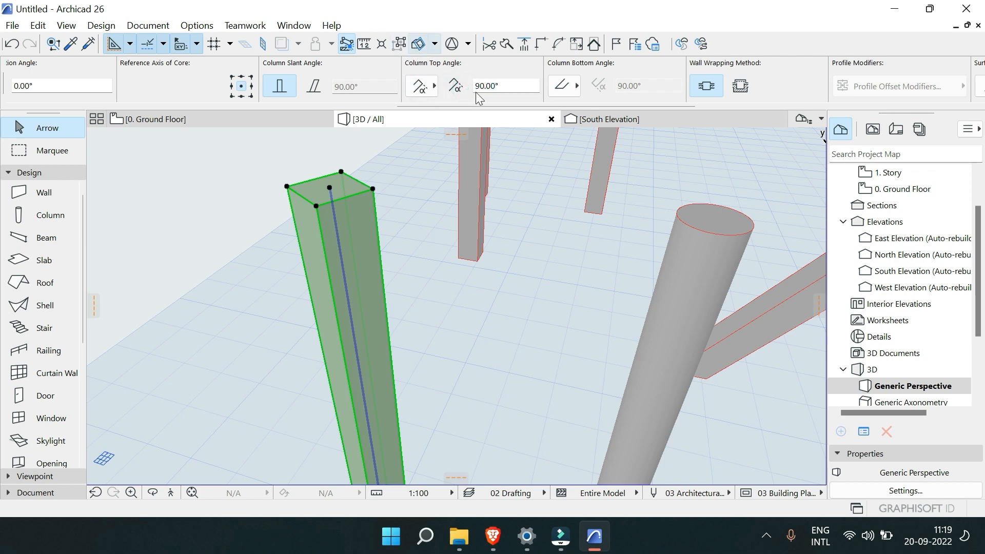
left_click_drag(480, 88, 472, 91)
type("3")
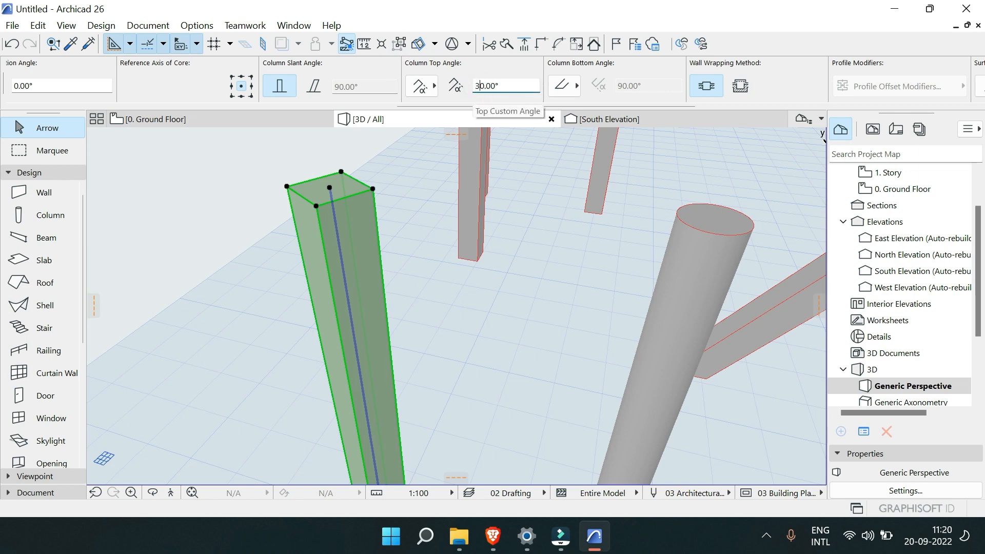
key("Return")
middle_click_drag(411, 358, 374, 229, "shift")
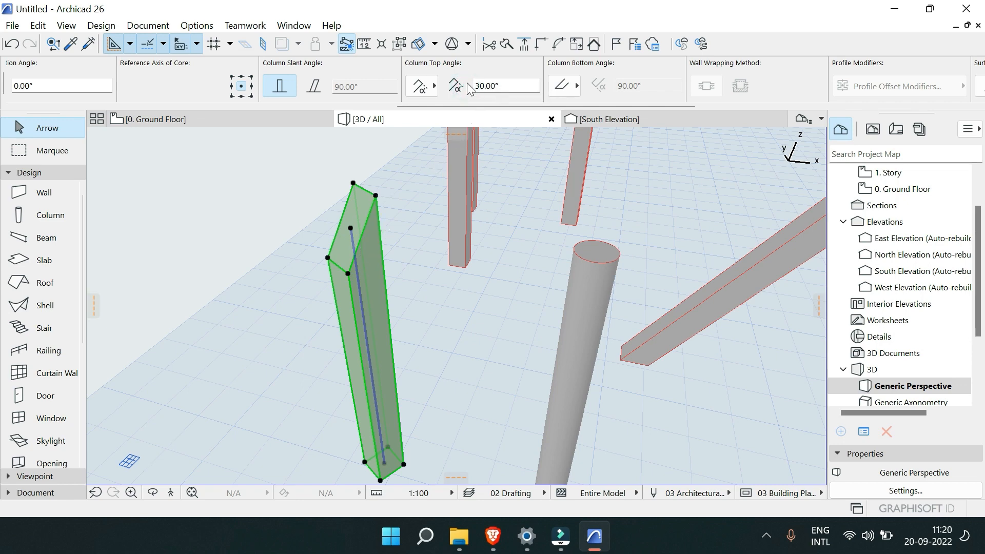
left_click(420, 86)
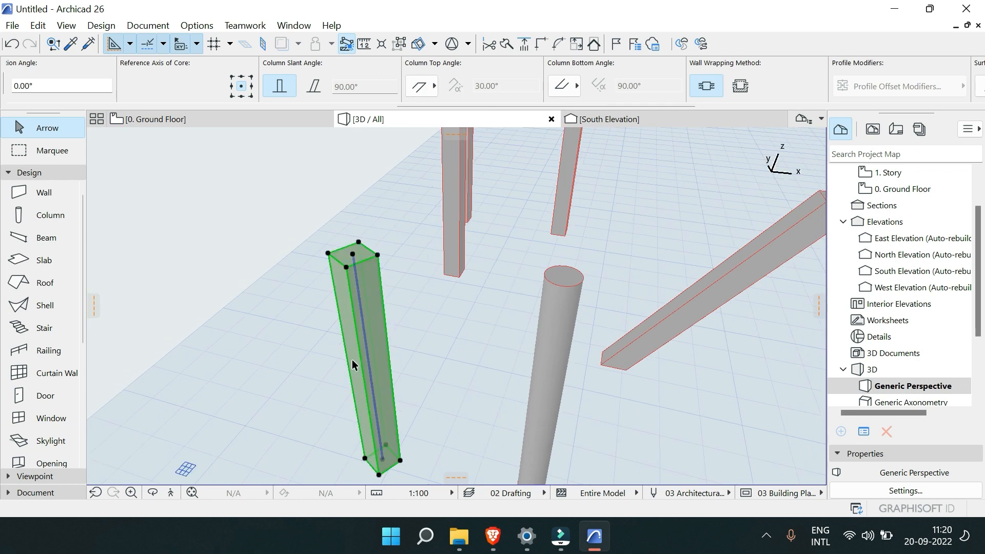
Step: Cut the square column's base at a custom 40° angle and restore its flat base
scroll(352, 363, "up", 4)
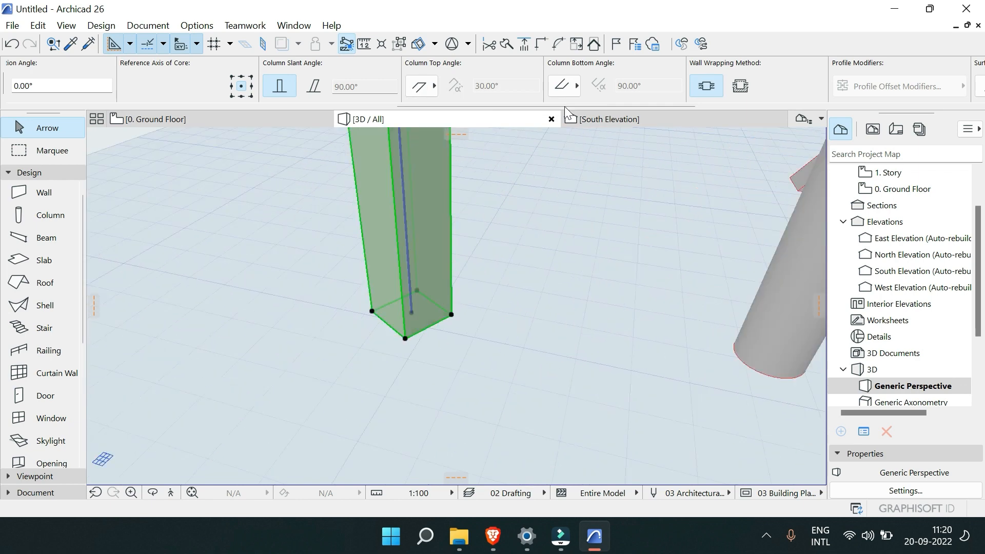
left_click(564, 86)
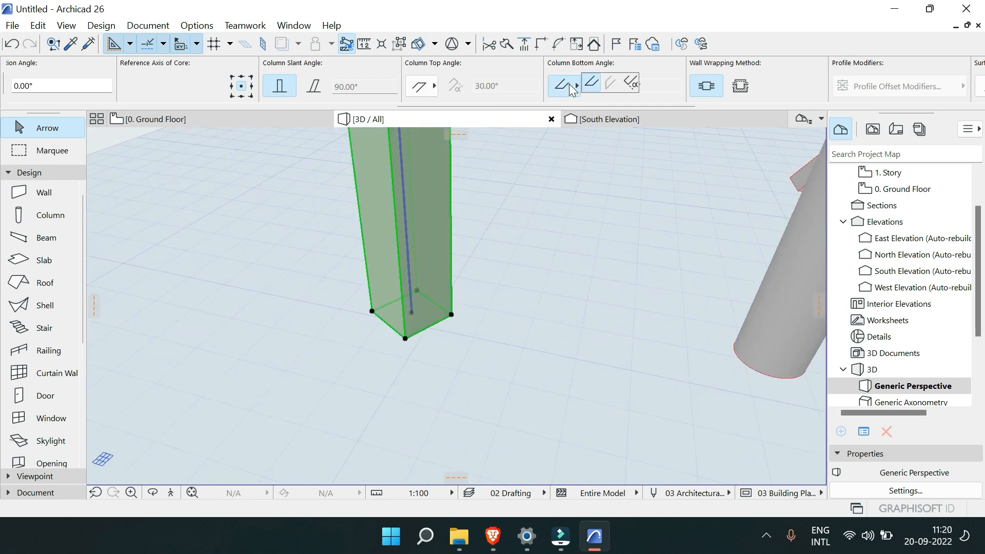
left_click(623, 87)
left_click(617, 91)
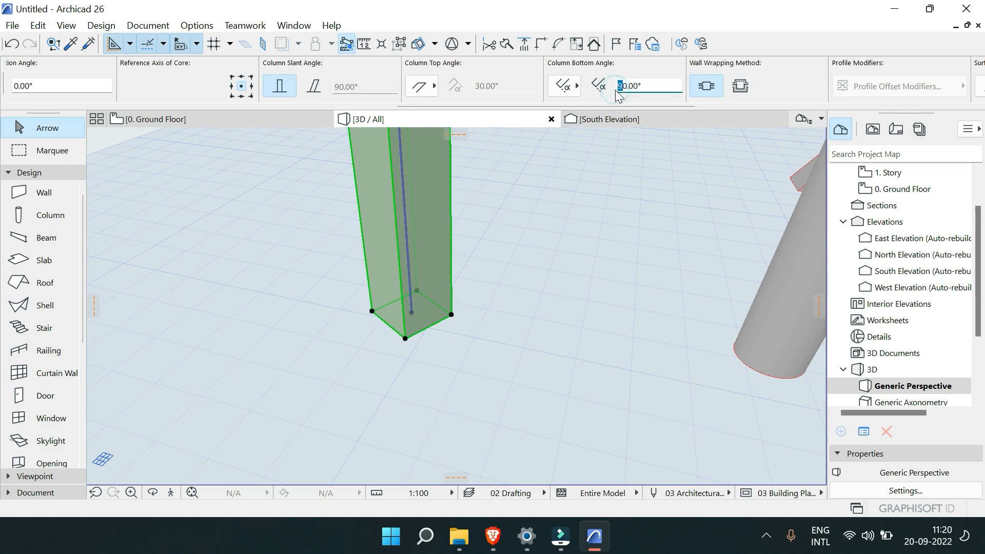
key("Return")
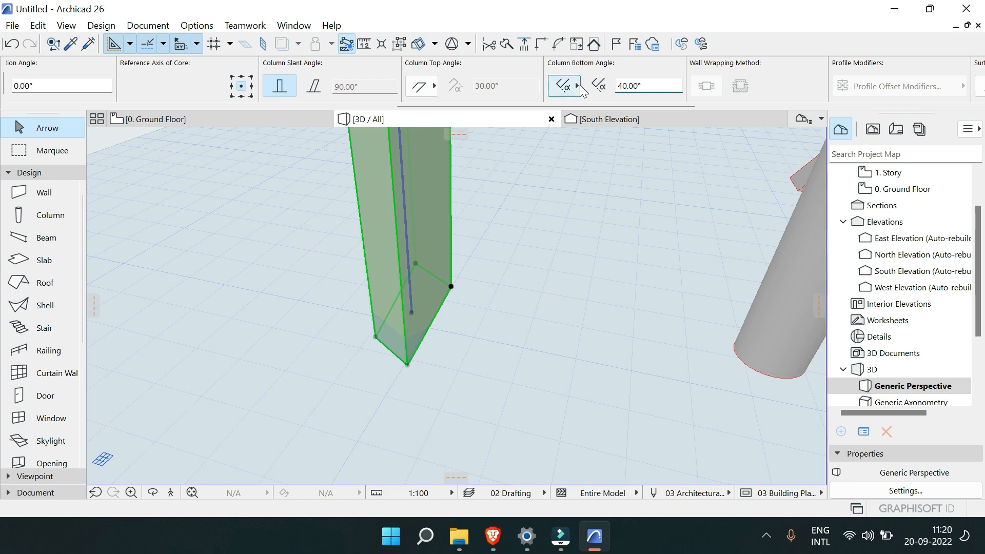
left_click(564, 86)
left_click(593, 84)
Step: Enable both surface overrides for the square column and link them so they share one material
scroll(611, 95, "down", 3)
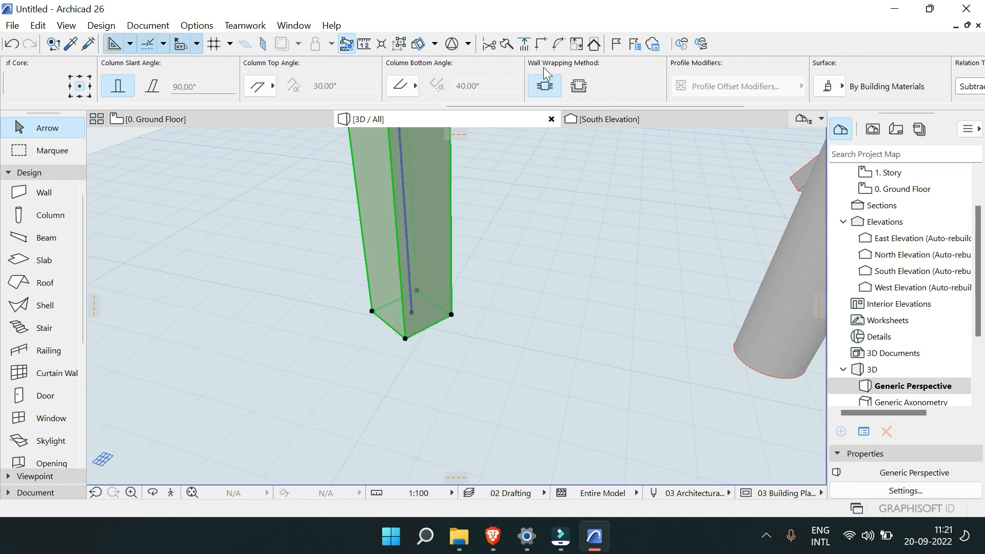
scroll(543, 67, "down", 3)
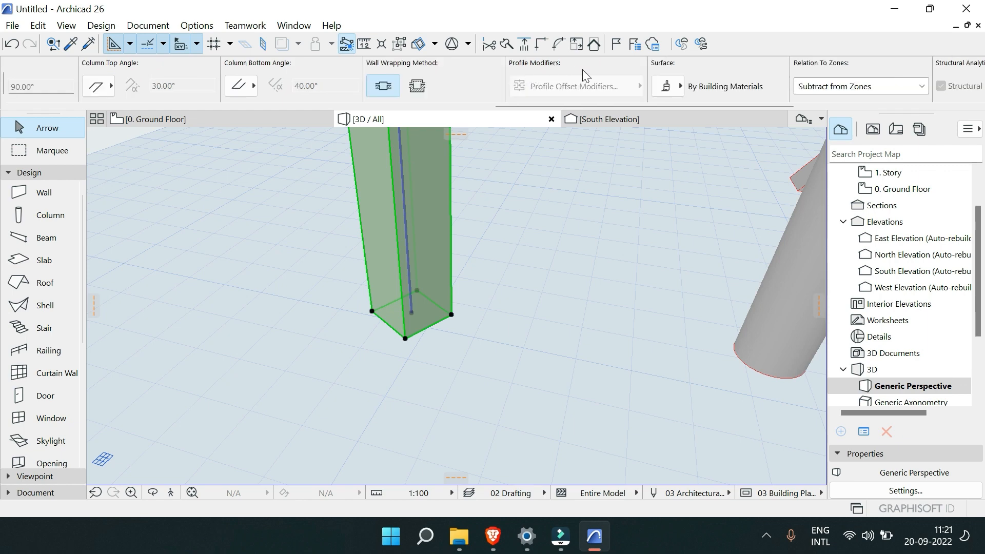
scroll(606, 85, "down", 3)
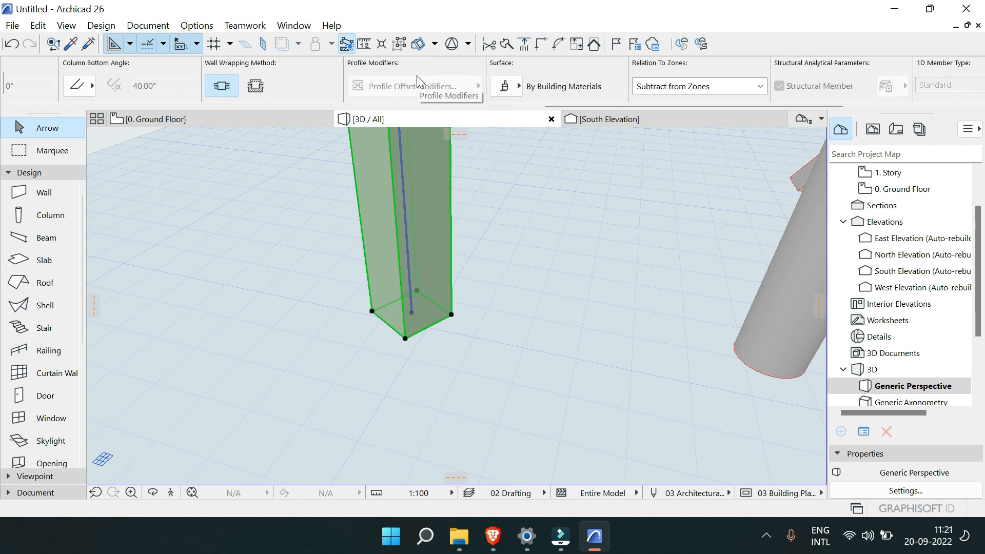
left_click(494, 89)
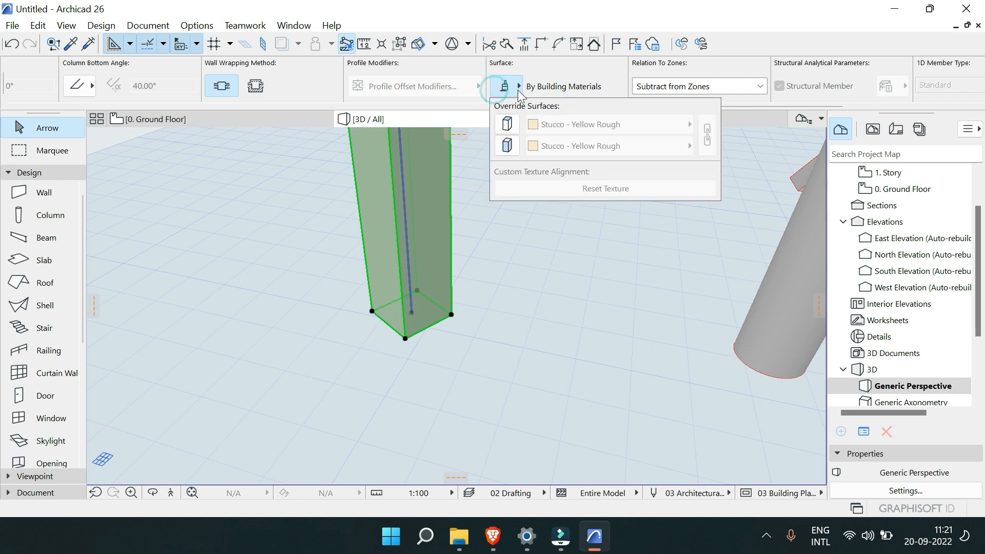
left_click(507, 123)
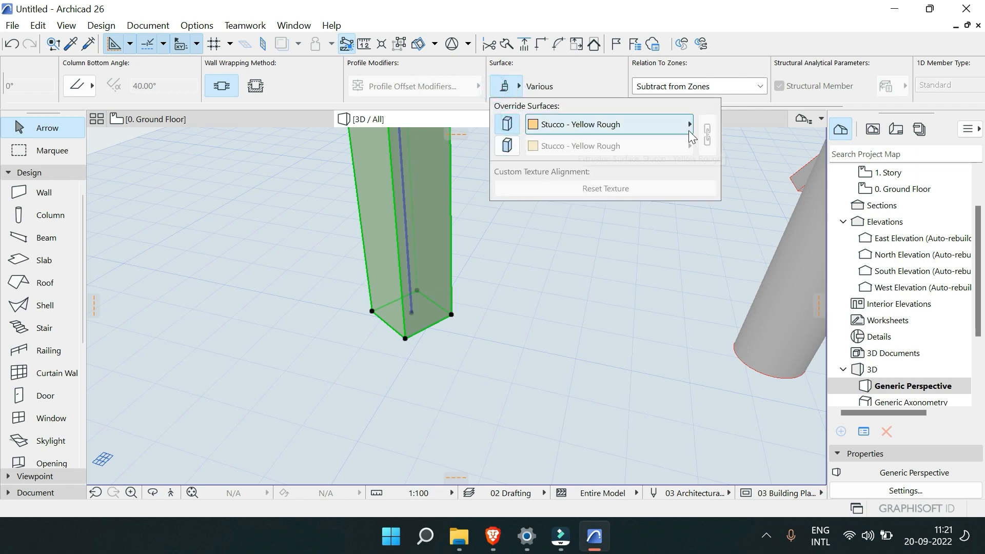
left_click(507, 146)
left_click(507, 149)
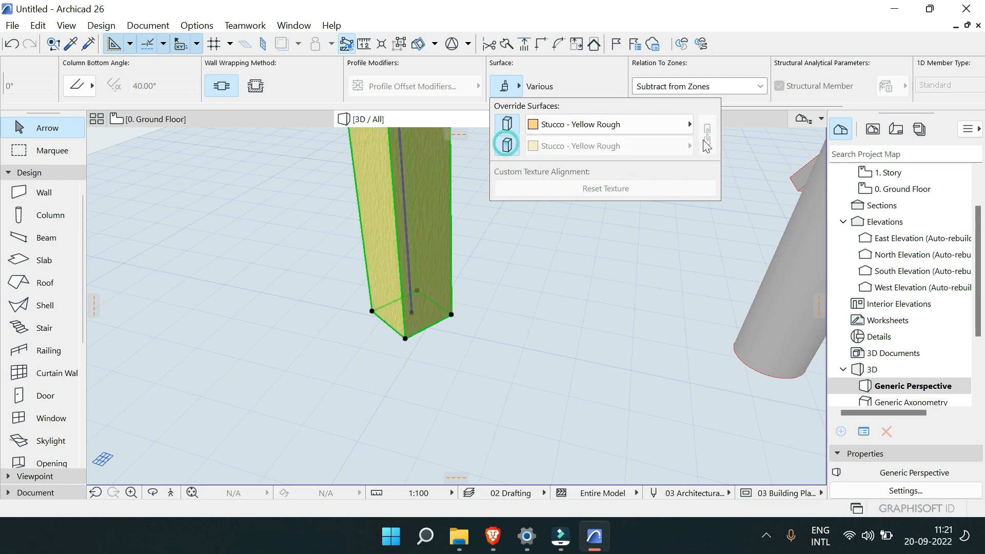
left_click(706, 136)
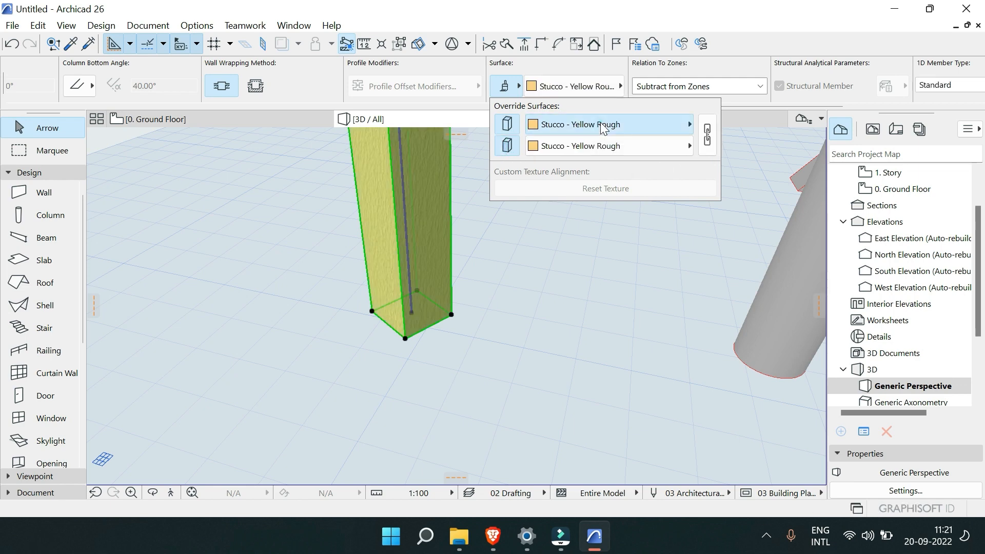
Step: Set the column's linked surface overrides to Wood - Walnut Vertical and deselect the column
left_click(595, 124)
left_click(739, 203)
left_click(741, 219)
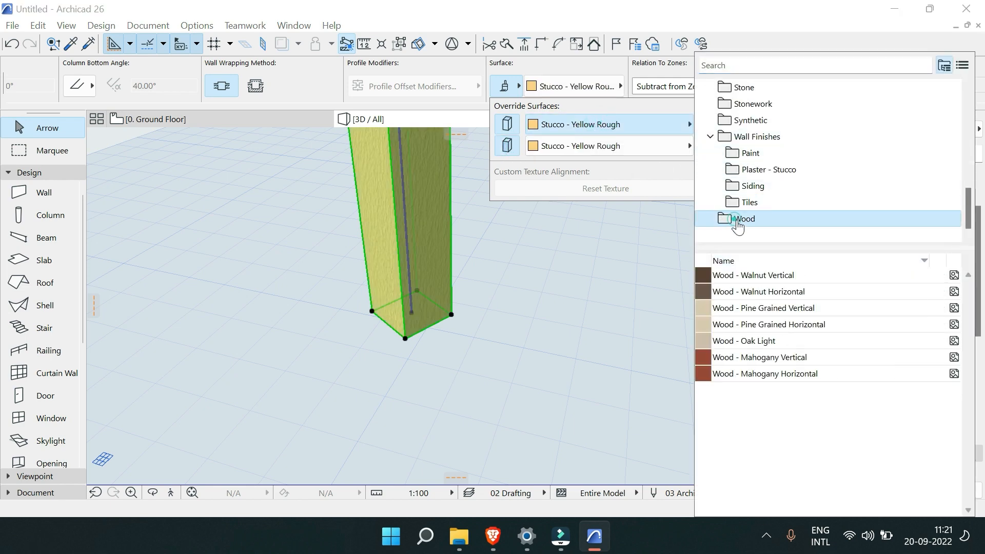
left_click(759, 275)
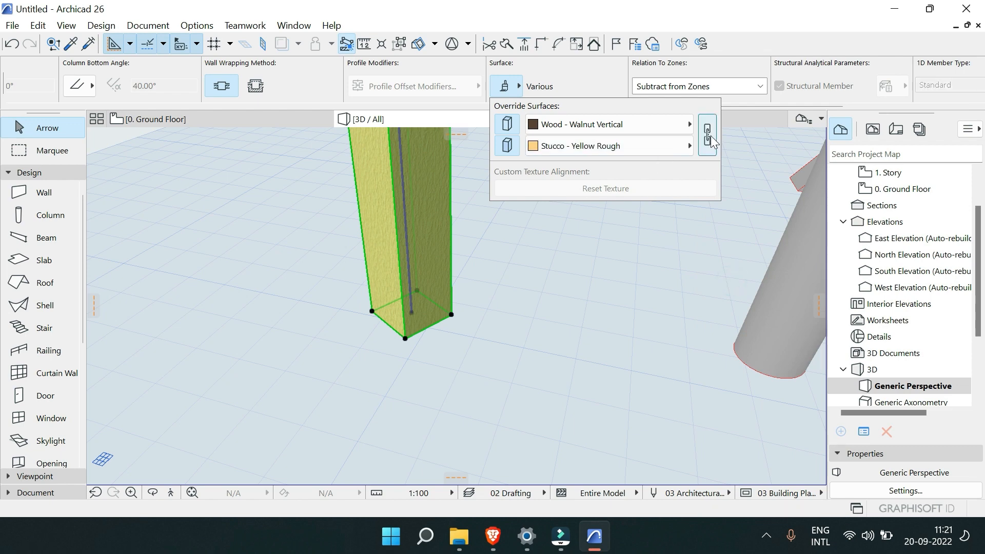
left_click(707, 136)
left_click(518, 214)
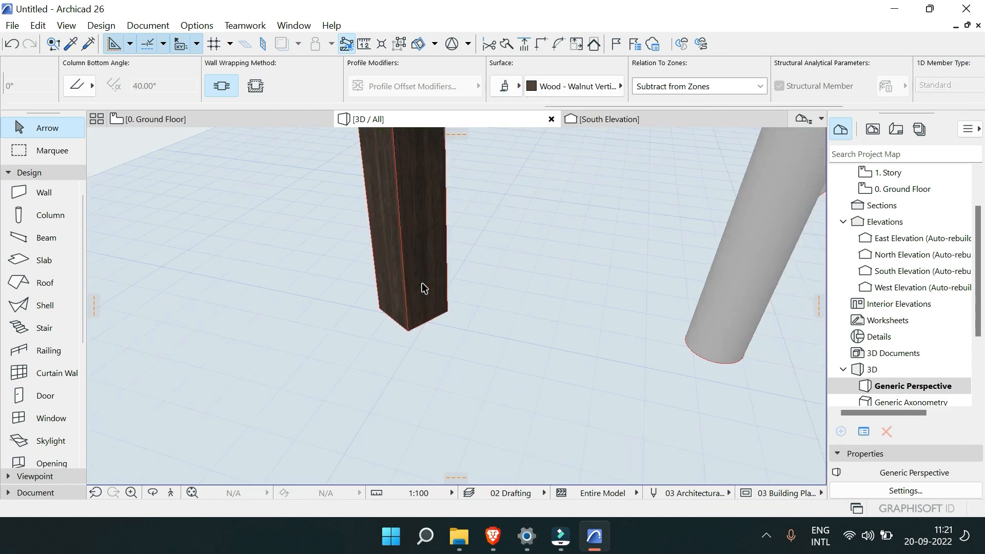
Step: Select the walnut column and examine its remaining settings, from zone relation and classification to its ID and properties list
left_click(424, 287)
scroll(657, 67, "down", 3)
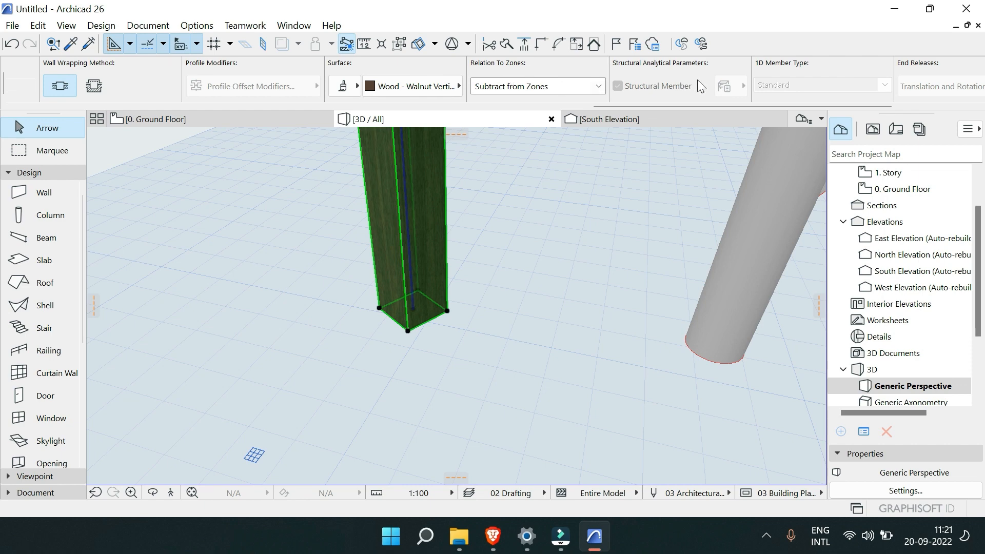
scroll(701, 84, "down", 3)
scroll(723, 75, "down", 1)
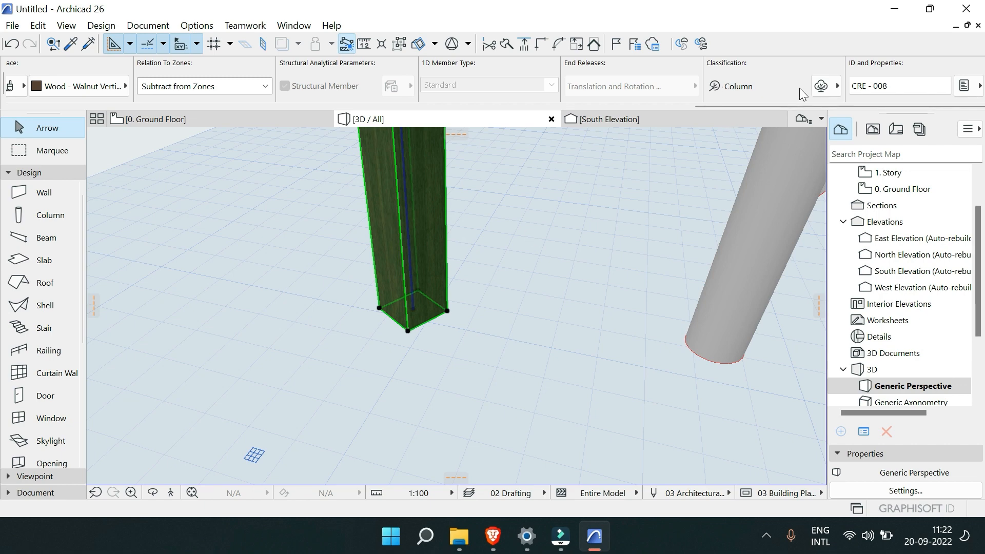
left_click(964, 85)
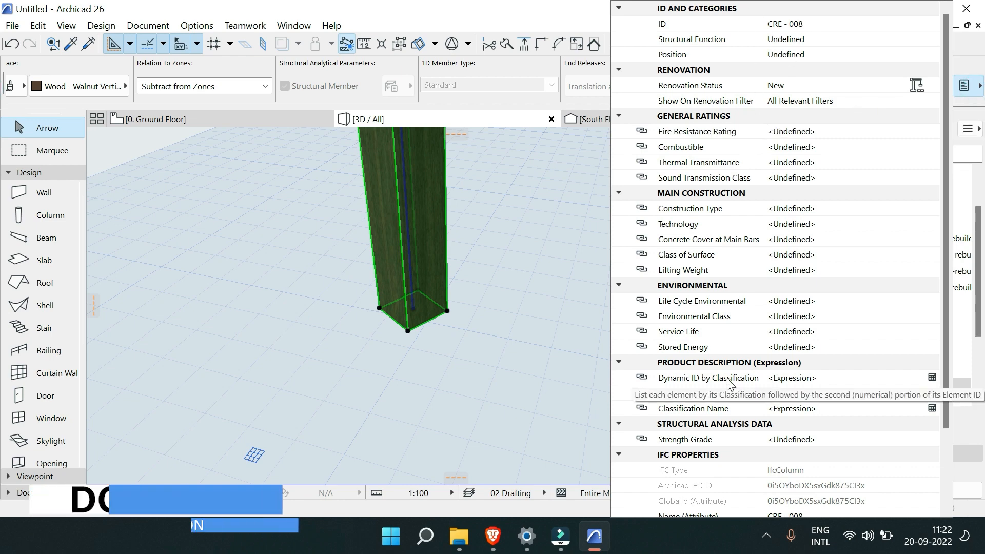
left_click(553, 329)
scroll(541, 293, "down", 6)
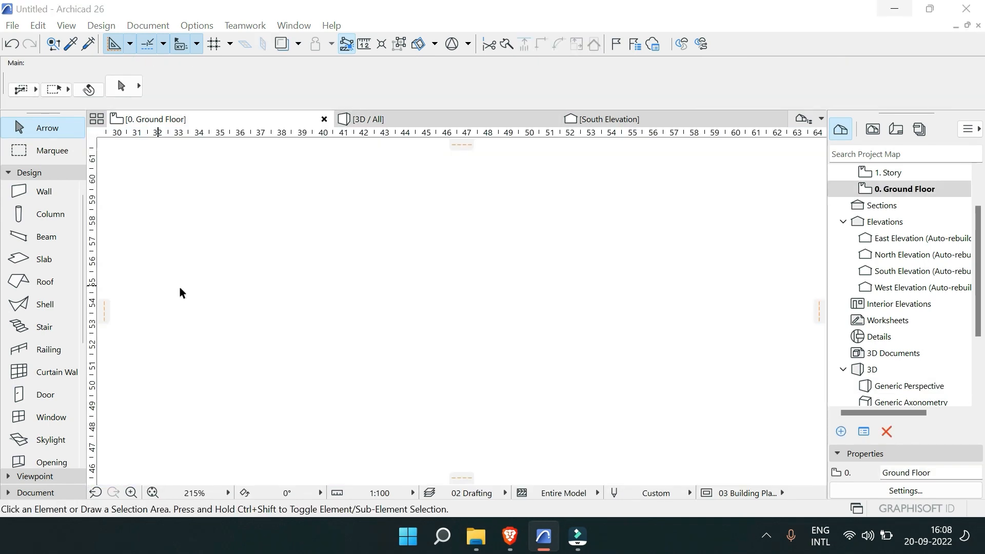
Step: Activate the Beam tool and examine its default settings for segments, holes, floor plan and section display, and classification and properties
left_click(35, 239)
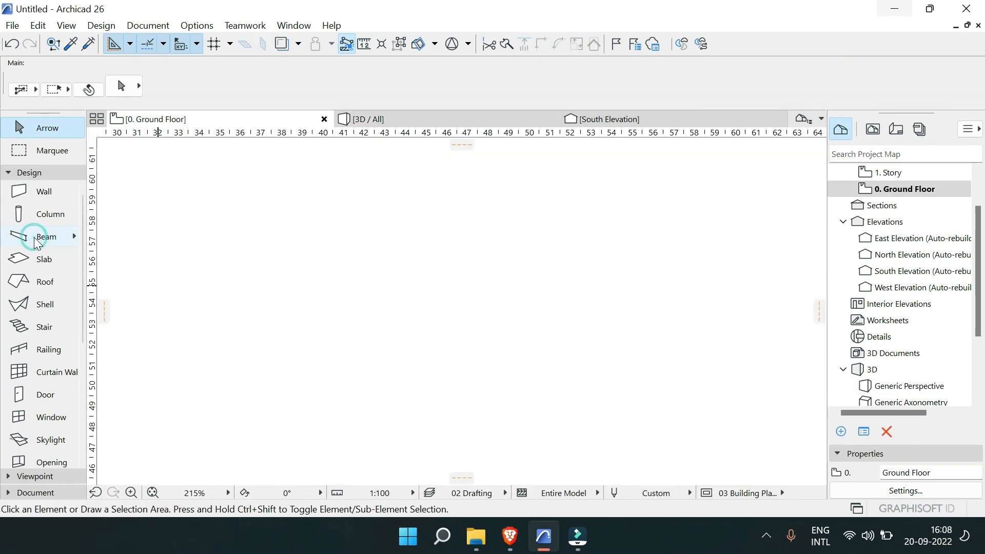
left_click(36, 237)
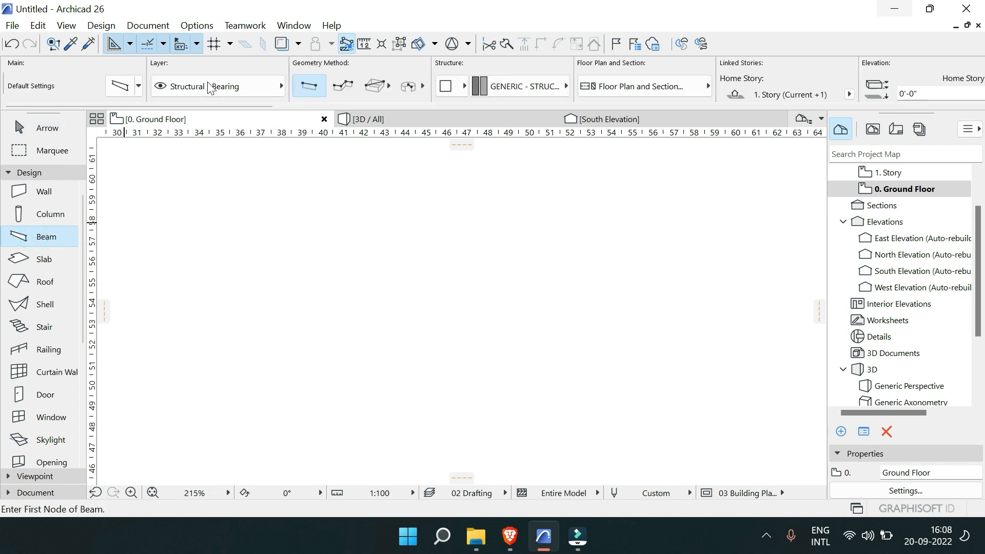
mouse_move(648, 113)
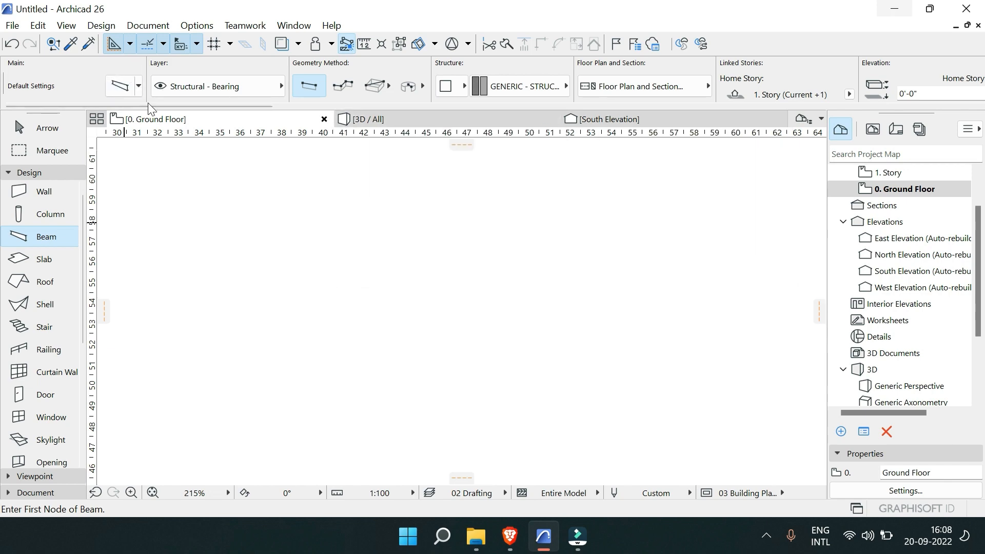
left_click(121, 86)
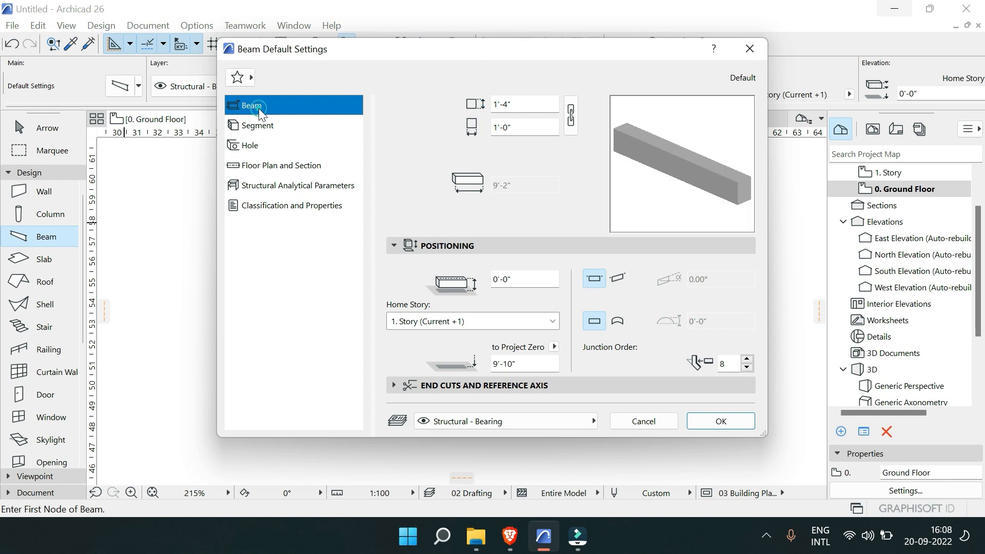
left_click(263, 124)
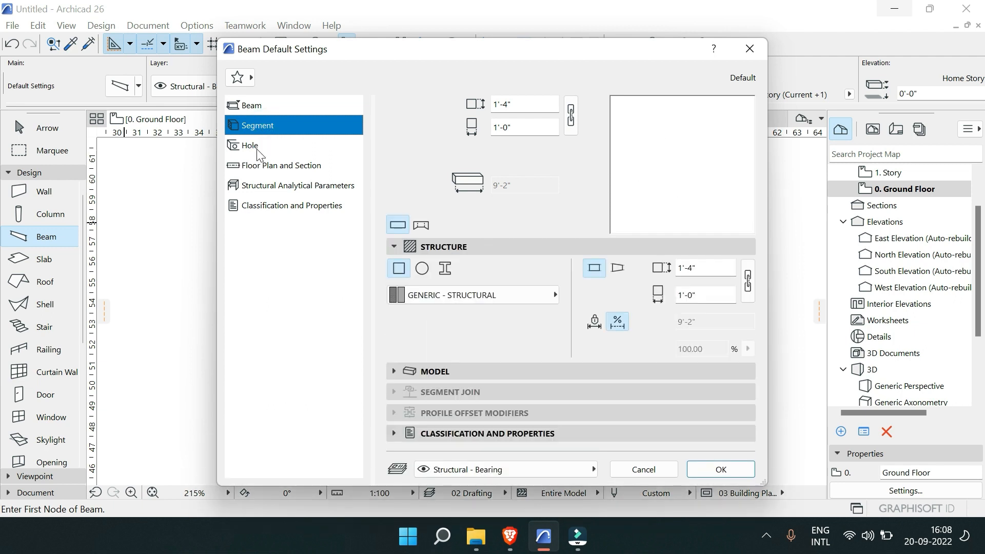
left_click(257, 146)
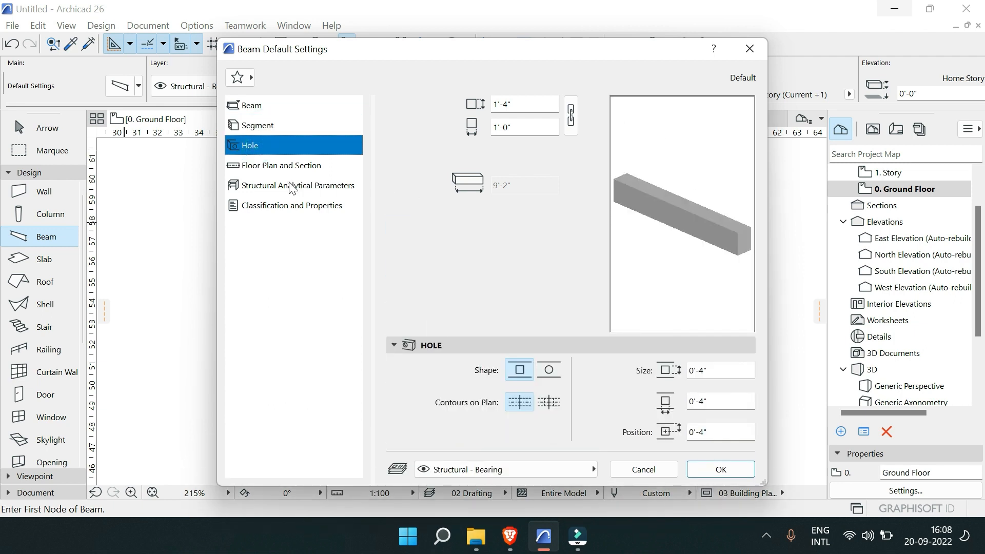
left_click(278, 170)
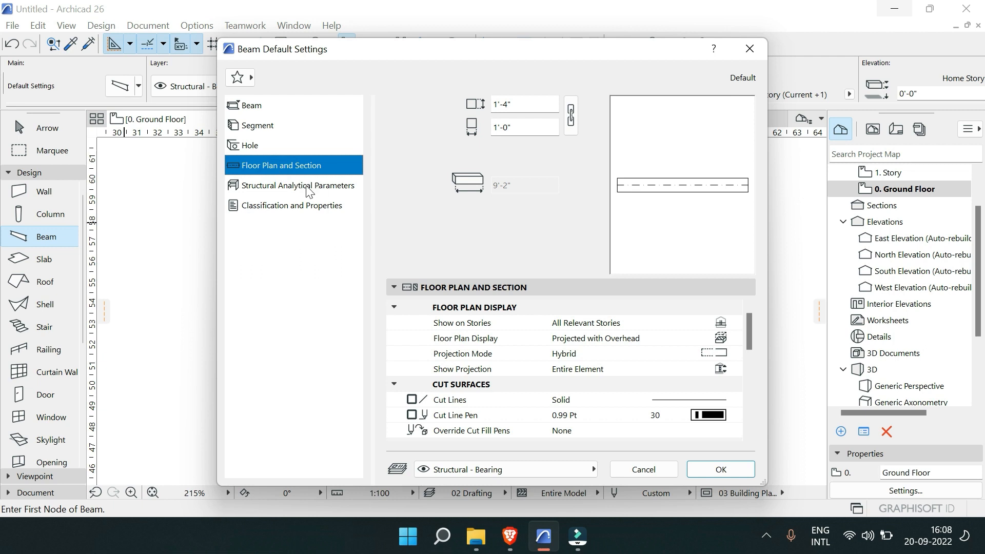
left_click(301, 208)
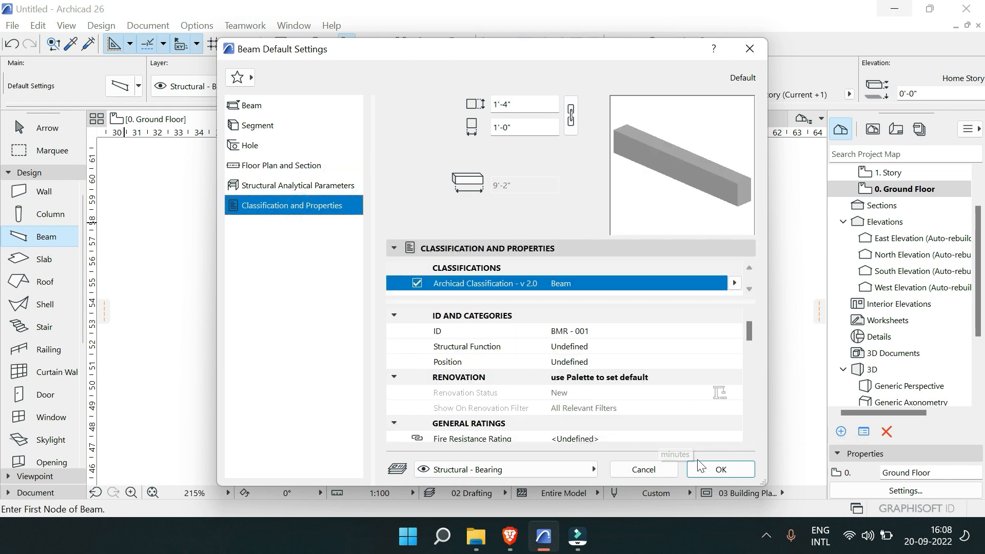
left_click(714, 468)
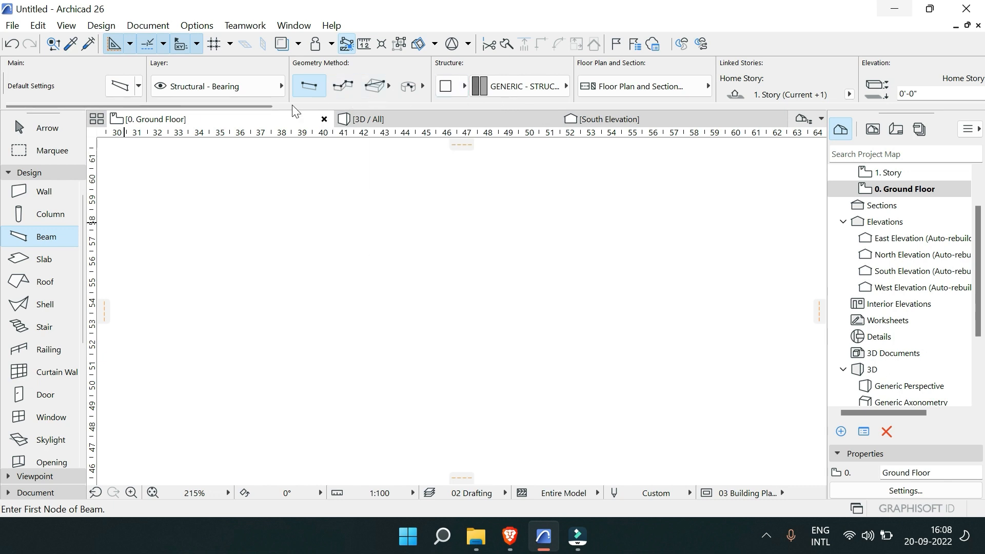
Step: Draw a single straight horizontal beam about 39' long inside the ground floor's elevation markers and view it in 3D
scroll(326, 220, "down", 4)
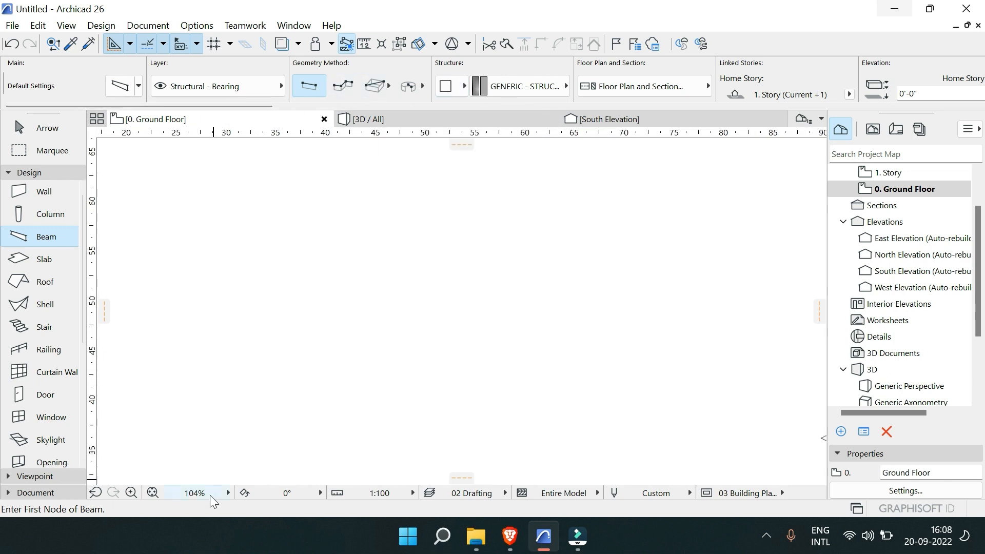
left_click(153, 493)
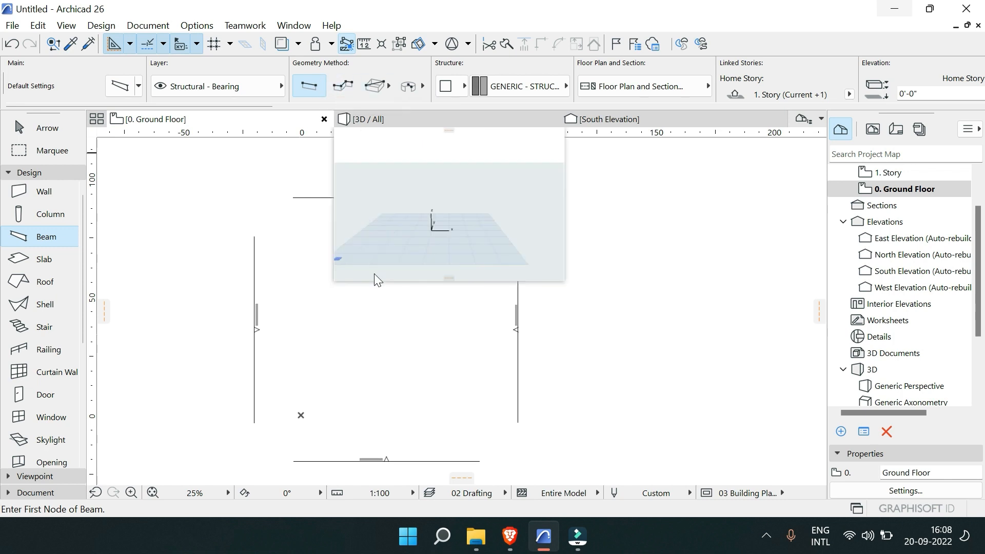
left_click(312, 86)
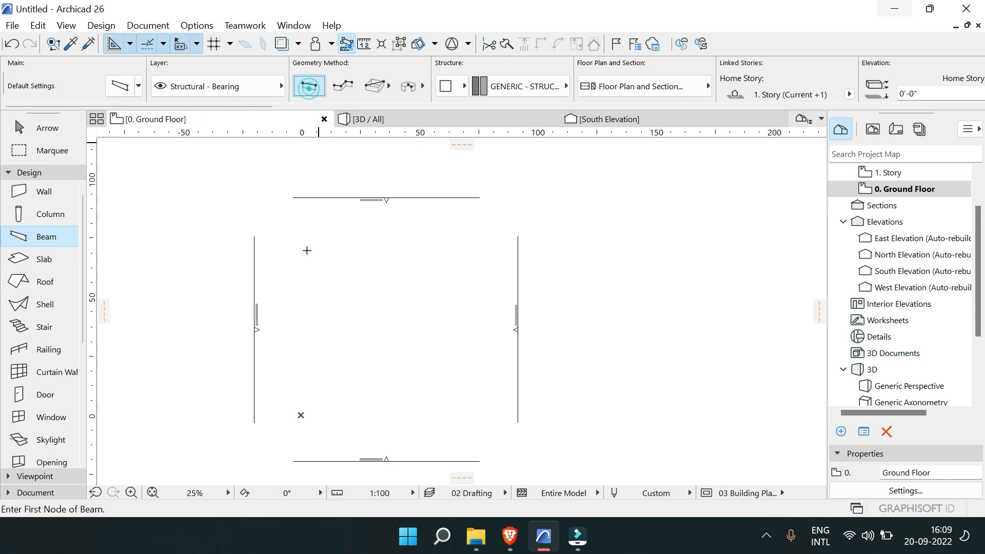
left_click(312, 305)
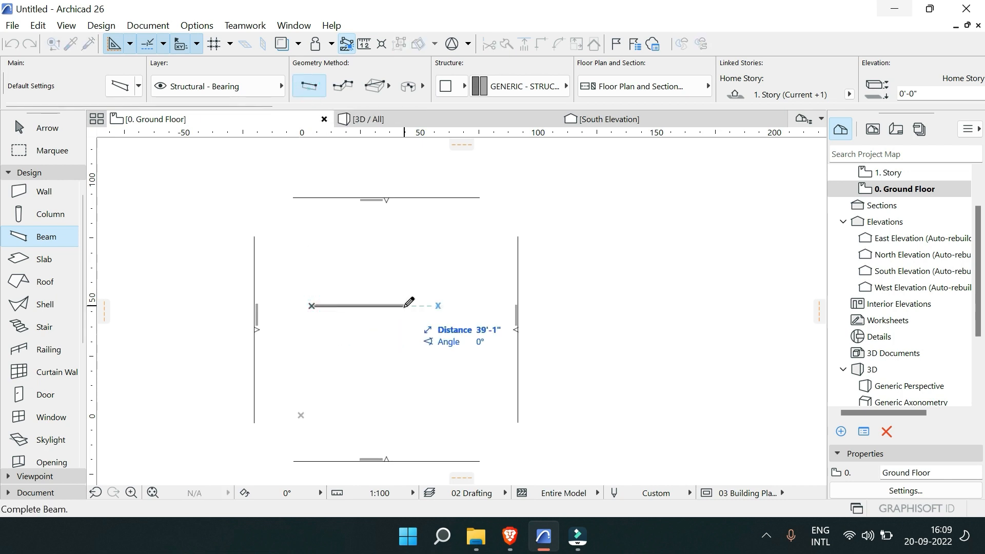
left_click(405, 305)
scroll(389, 321, "up", 4)
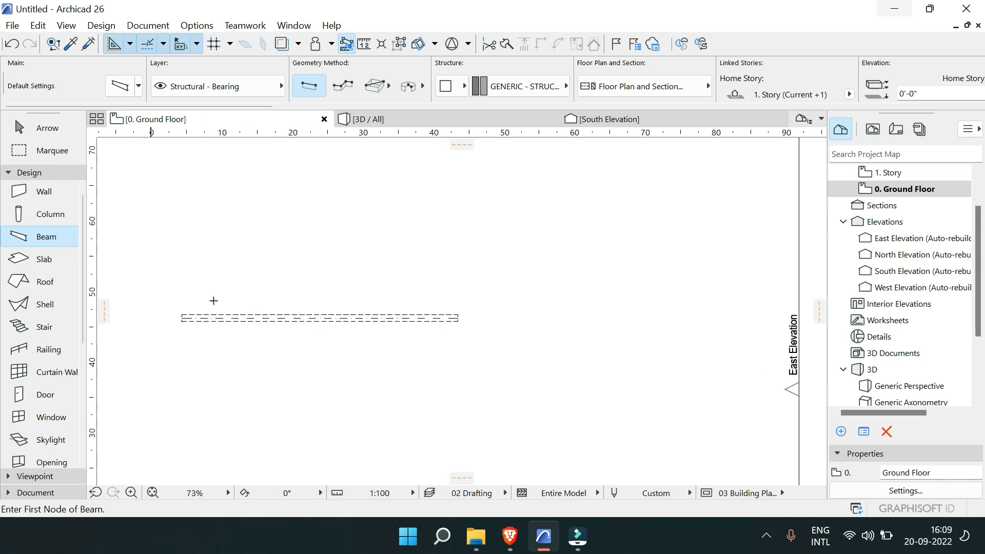
left_click(420, 119)
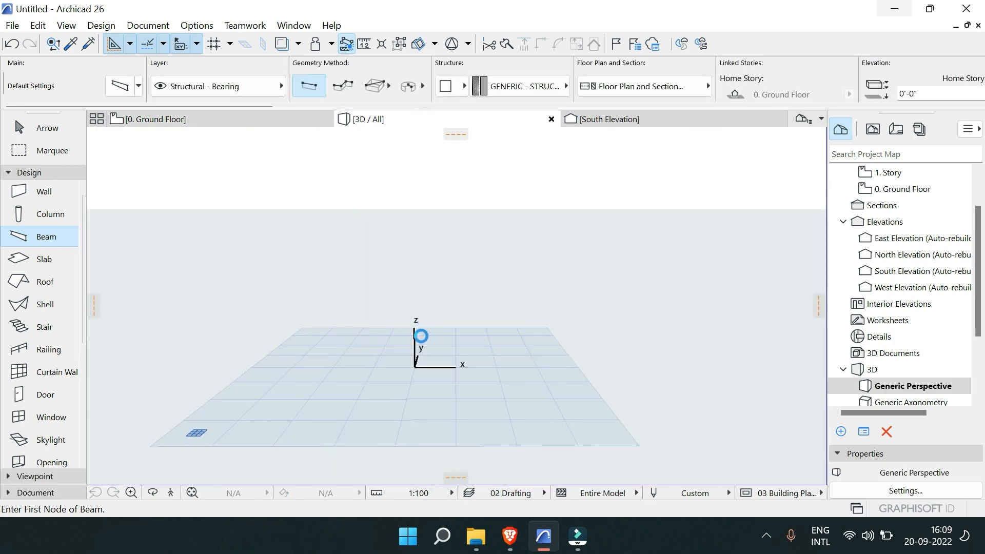
middle_click_drag(413, 322, 382, 325)
scroll(382, 325, "up", 5)
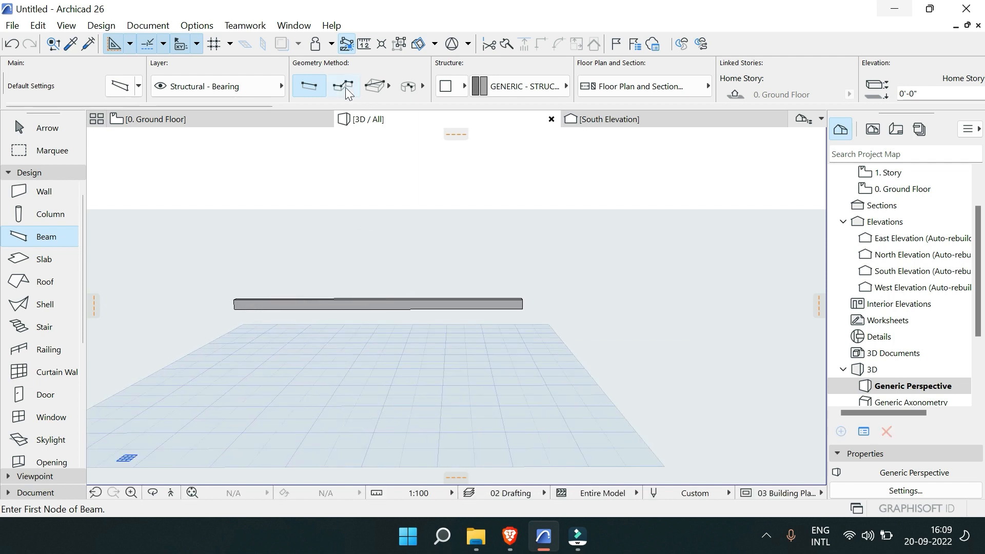
Step: Draw an open polybeam with five straight segments below the single beam on the ground floor plan
left_click(273, 117)
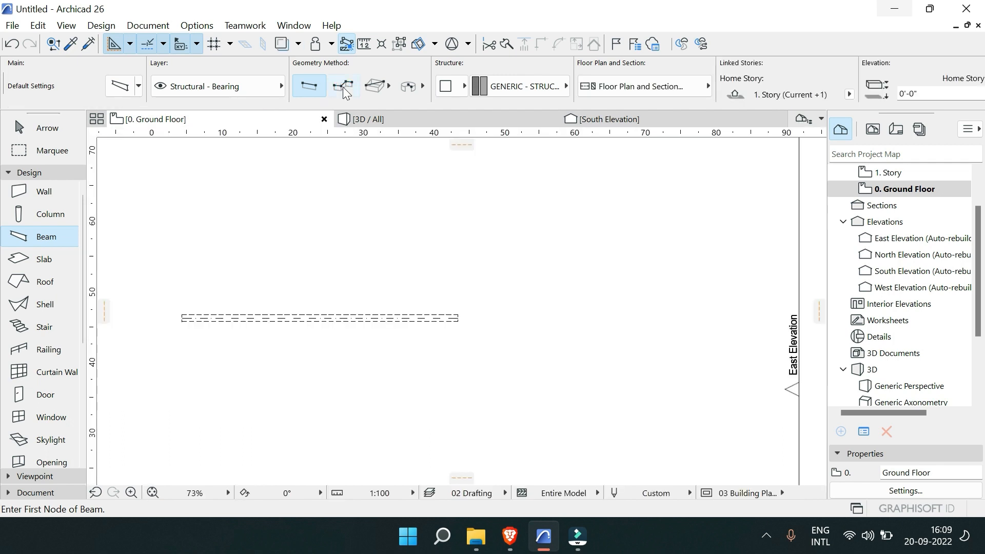
left_click(343, 87)
scroll(295, 390, "down", 2)
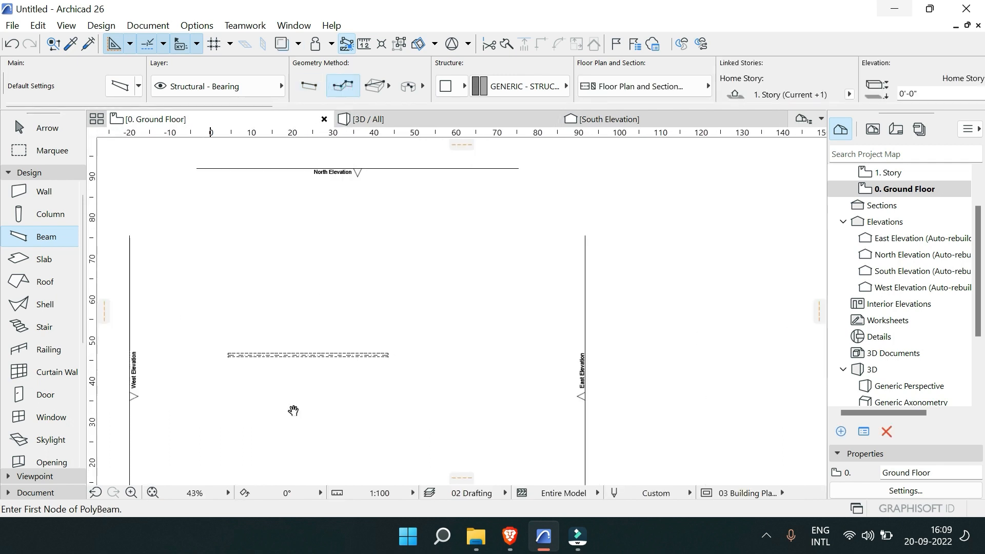
left_click(225, 387)
left_click(404, 387)
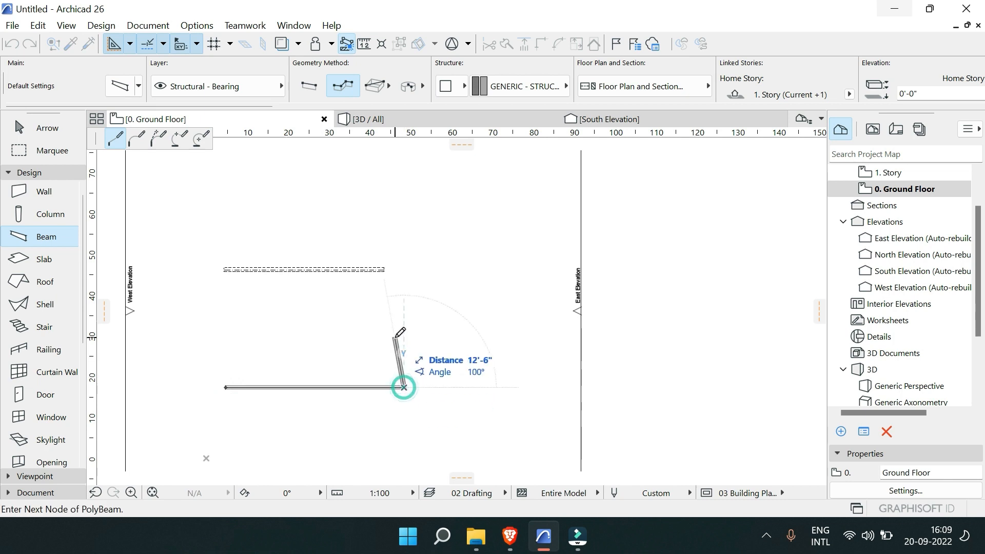
left_click(403, 324)
left_click(339, 324)
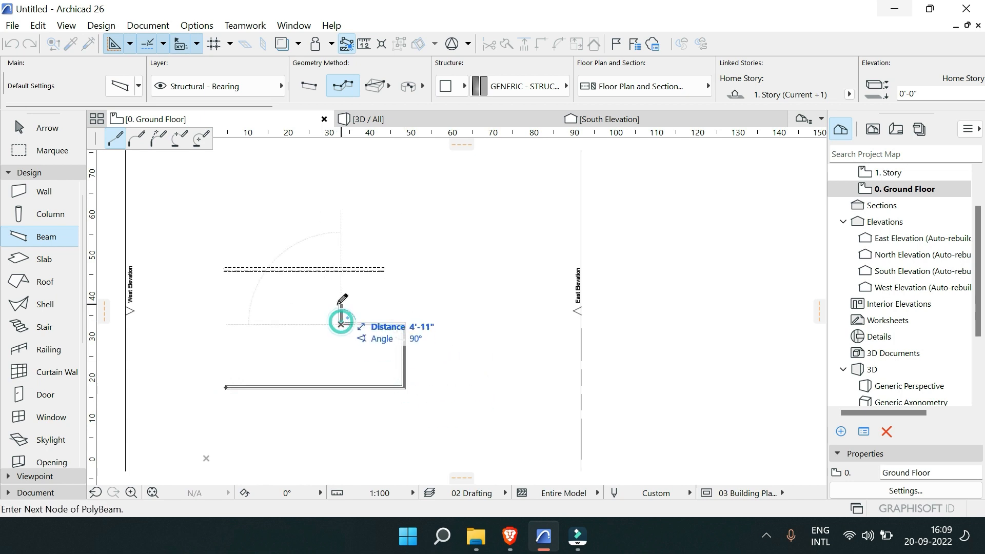
left_click(336, 302)
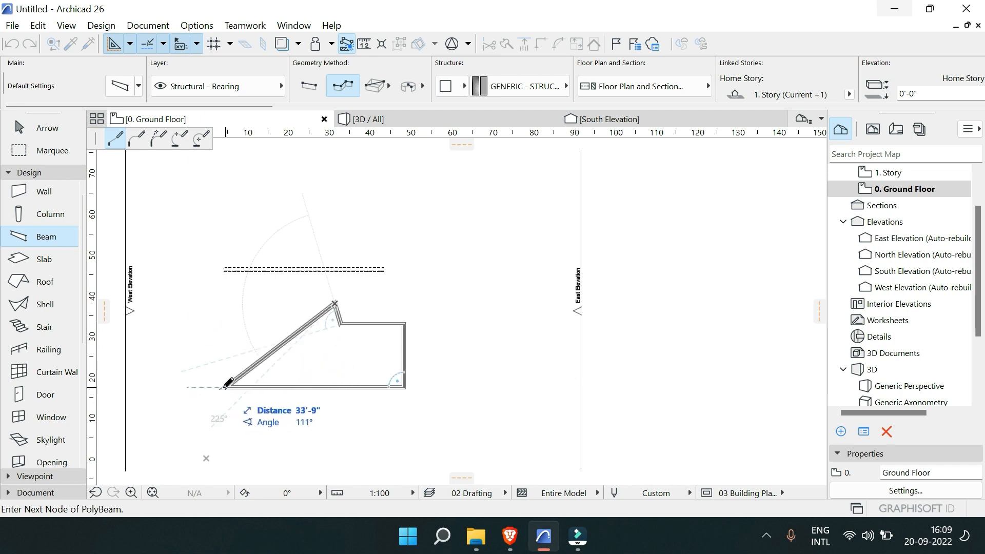
left_click(174, 355)
right_click(213, 389)
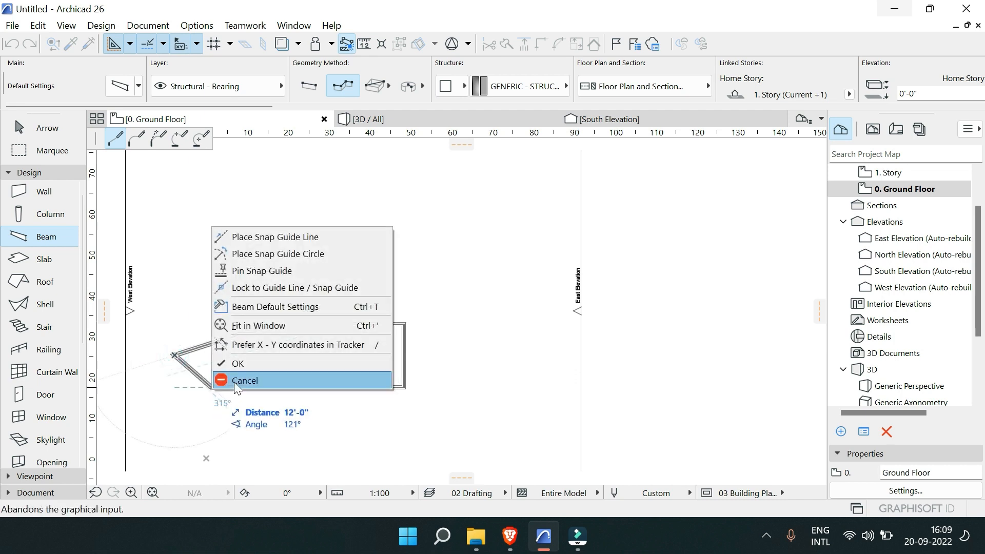
left_click(247, 366)
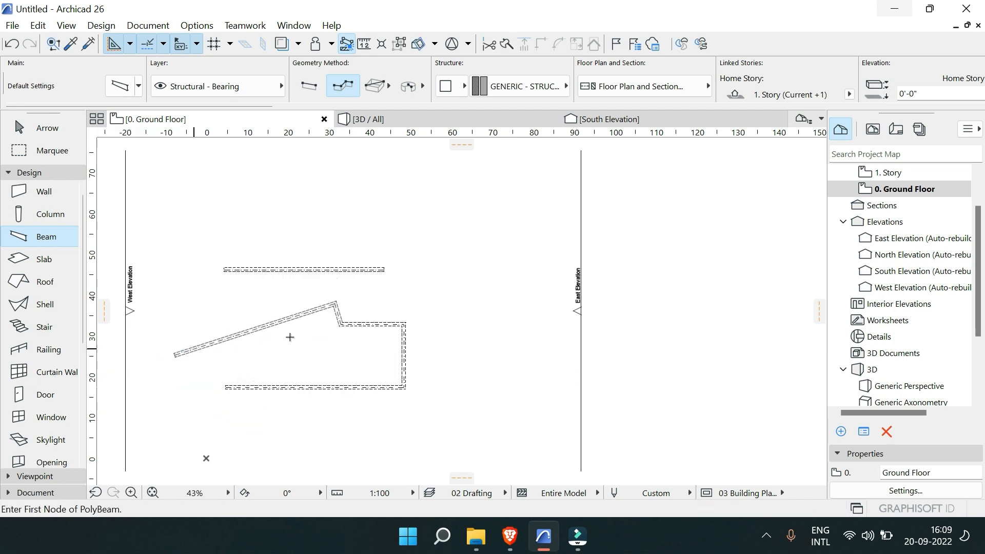
Step: Draw a rectangular beam frame in the 3D view, in front of the straight beam and the polybeam
left_click(429, 121)
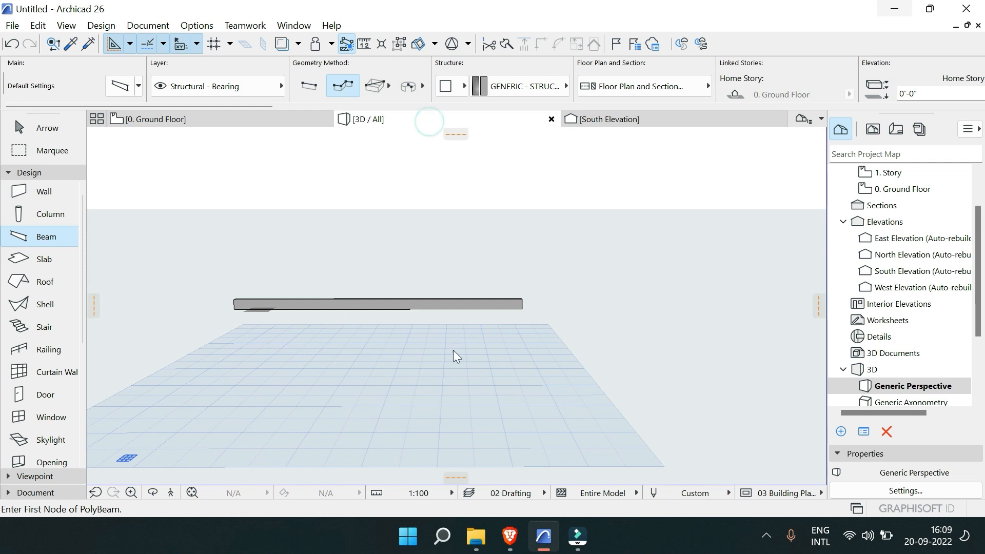
scroll(350, 369, "down", 2)
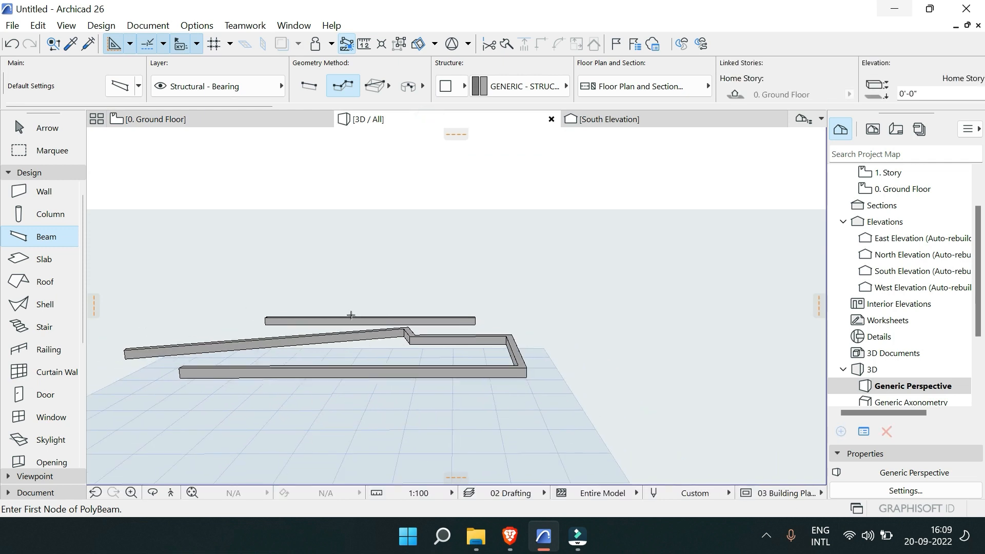
left_click(382, 85)
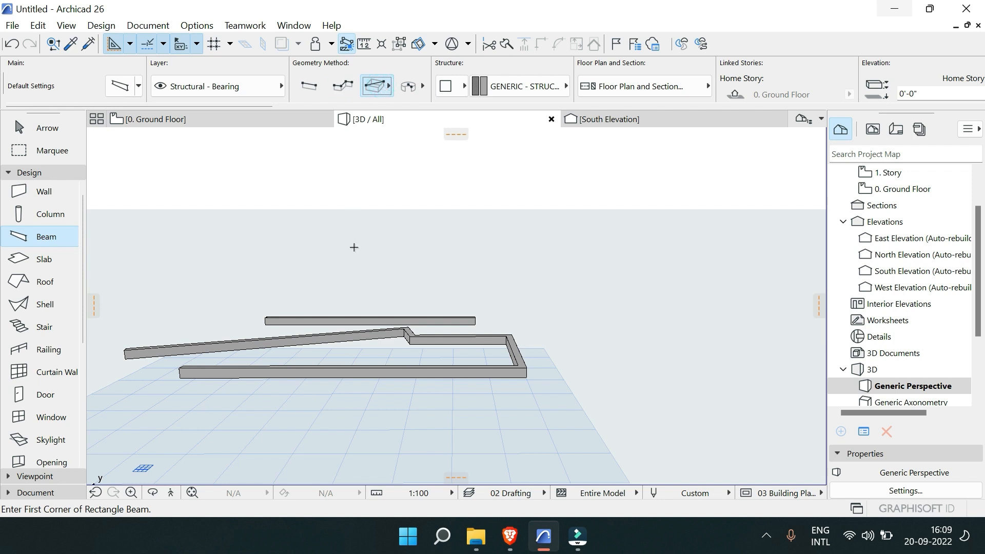
scroll(356, 374, "down", 3)
left_click(299, 400)
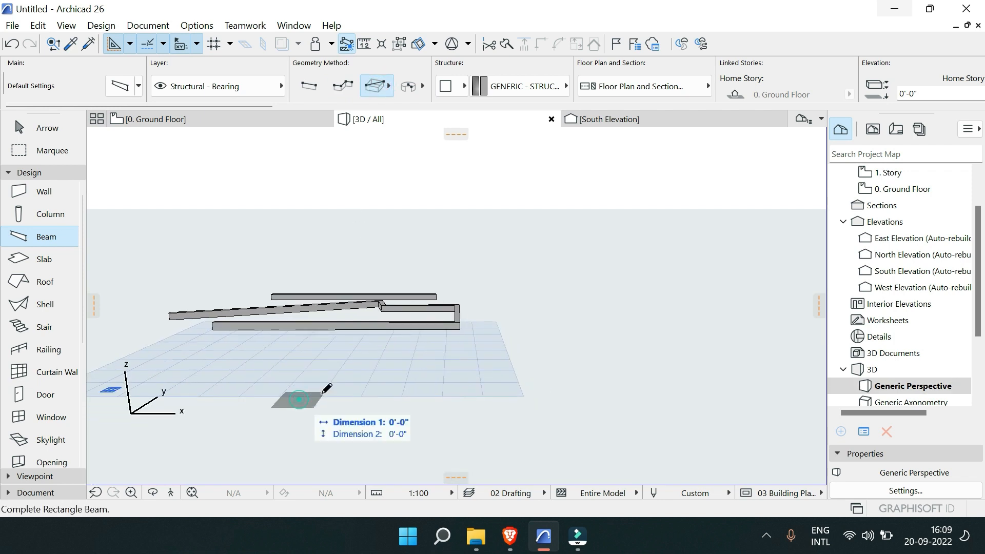
left_click(439, 378)
scroll(397, 373, "up", 2)
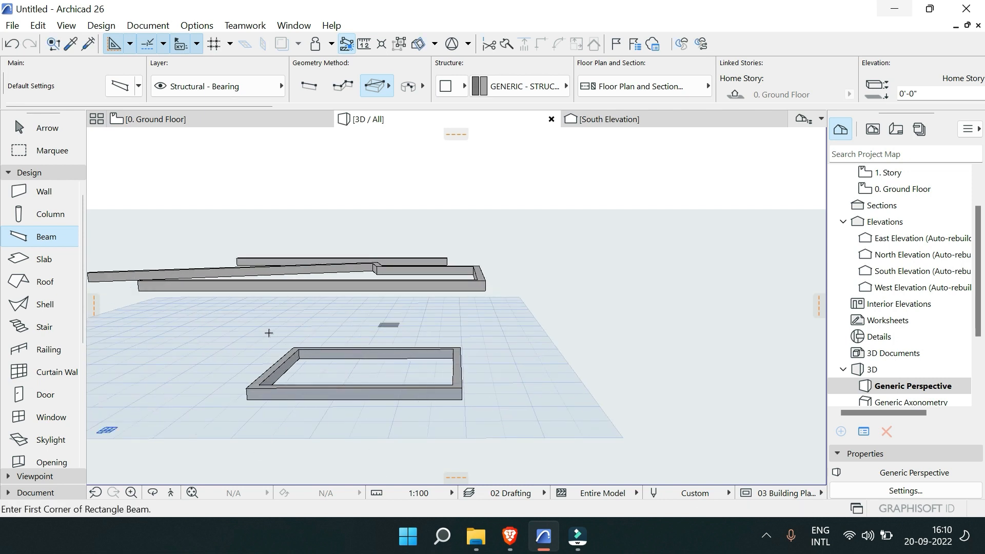
middle_click_drag(341, 457, 479, 466)
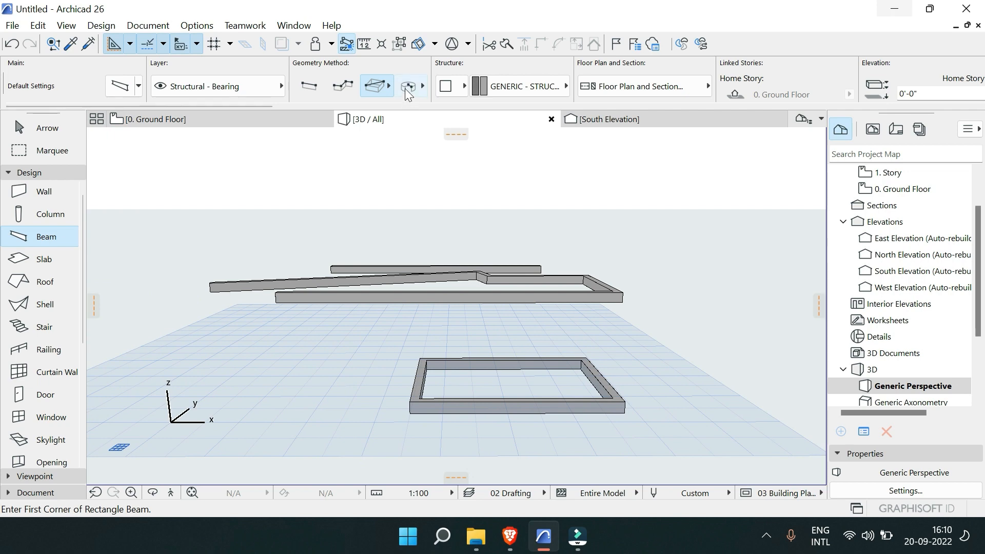
Step: Draw a curved beam with a 10' radius beside the rectangular frame, leaving the arc open near the origin
left_click(408, 86)
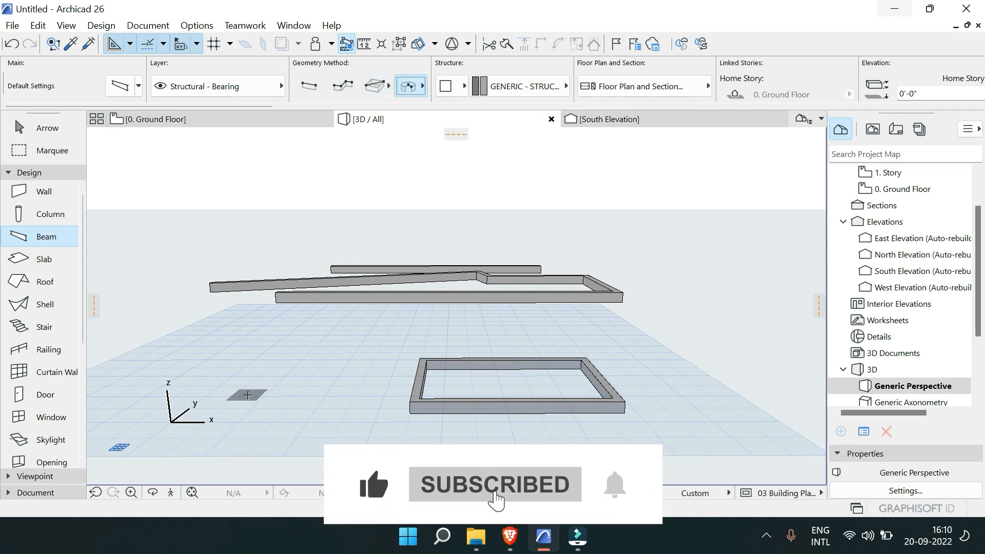
left_click(240, 401)
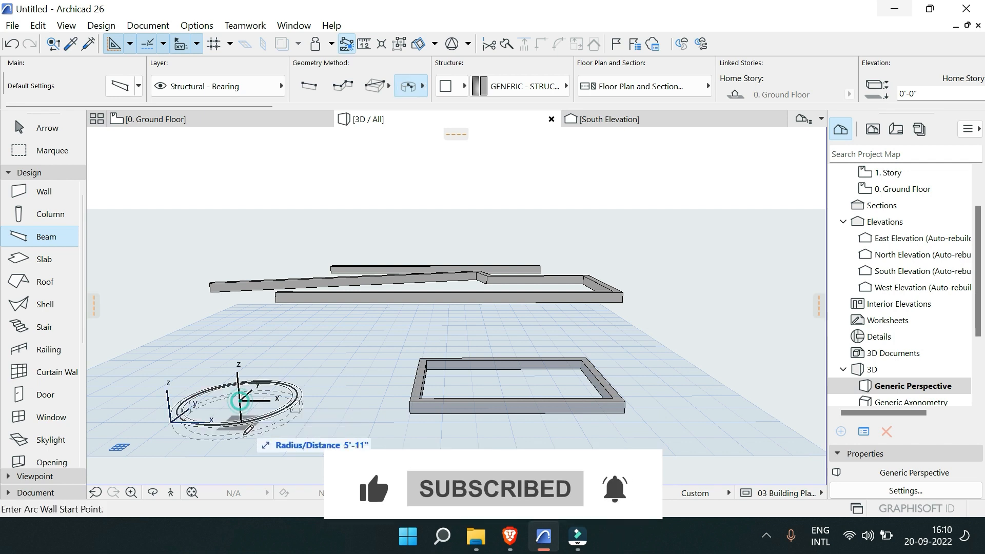
type("10'")
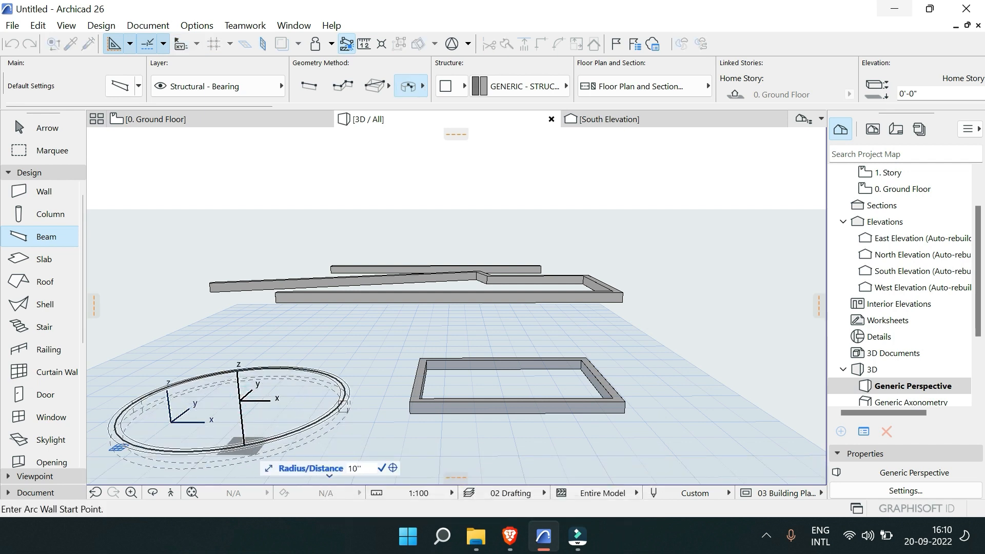
key("Return")
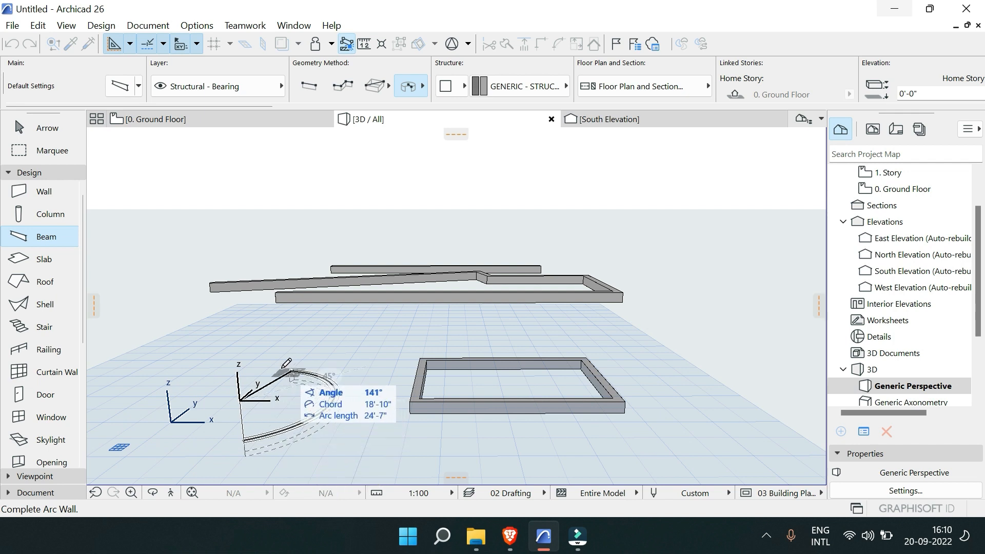
left_click(191, 385)
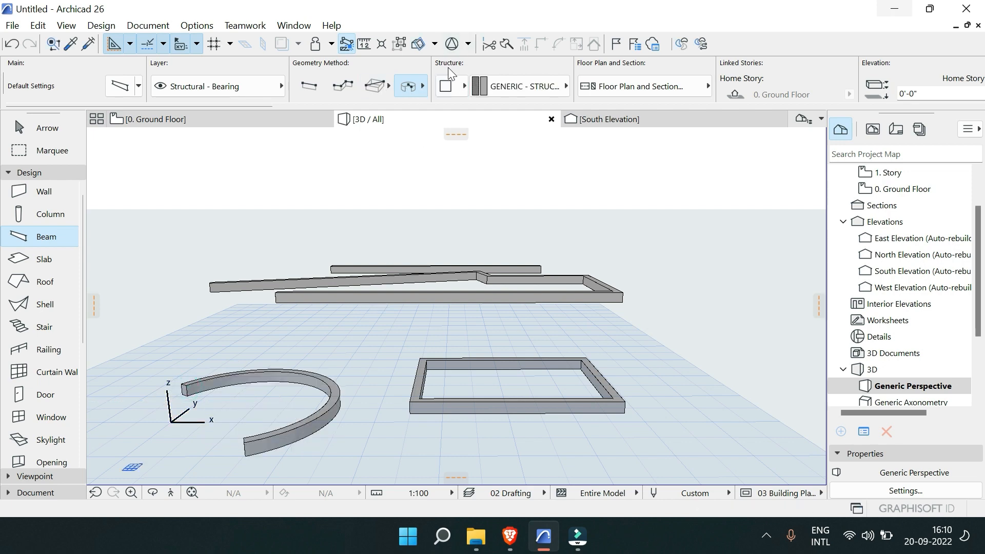
Step: Draw a single straight beam with a circular profile, about 22'-10" long, in front of the rectangular beam frame in 3D
left_click(448, 83)
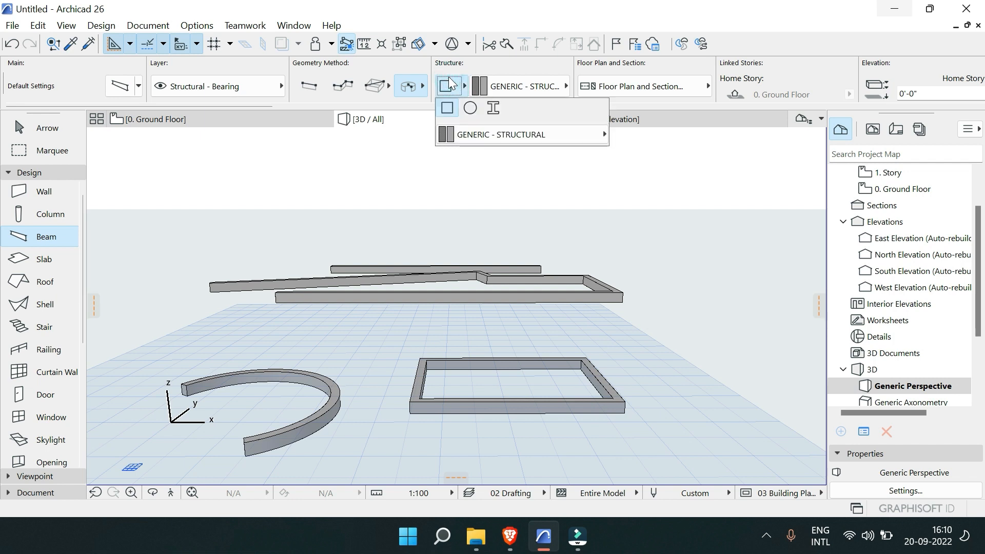
left_click(470, 107)
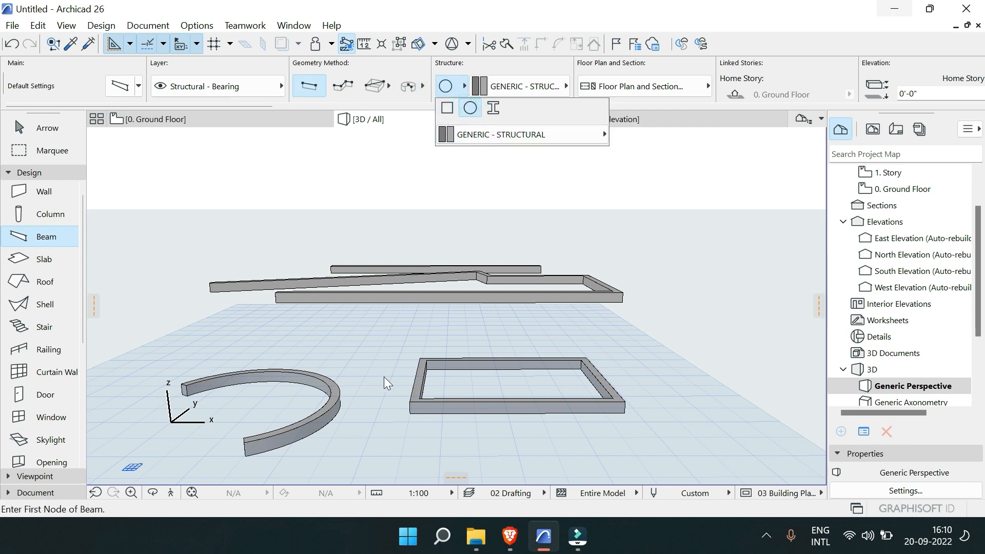
mouse_move(385, 394)
middle_mouse_down("shift")
mouse_move(363, 411)
mouse_move(311, 306)
mouse_move(320, 341)
middle_mouse_up("shift")
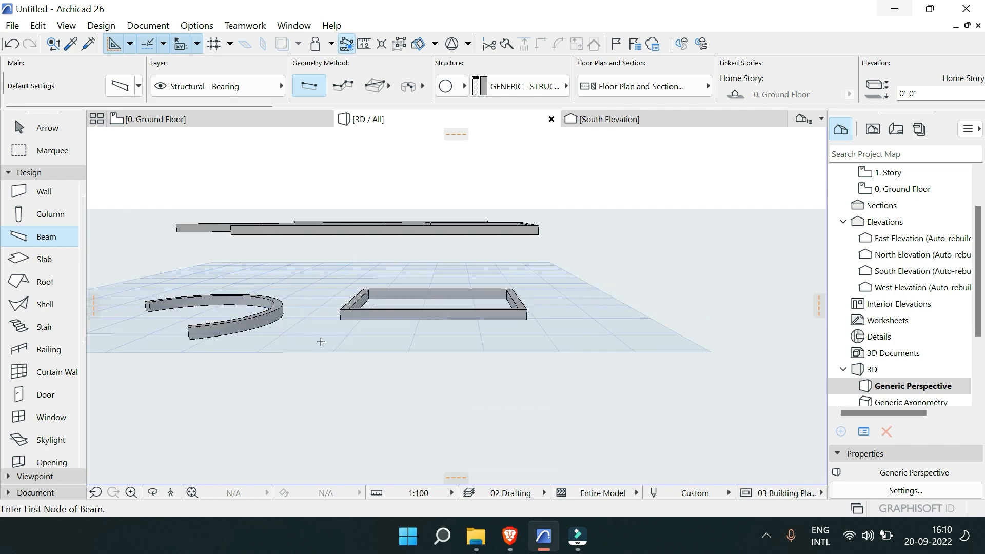
left_click(319, 341)
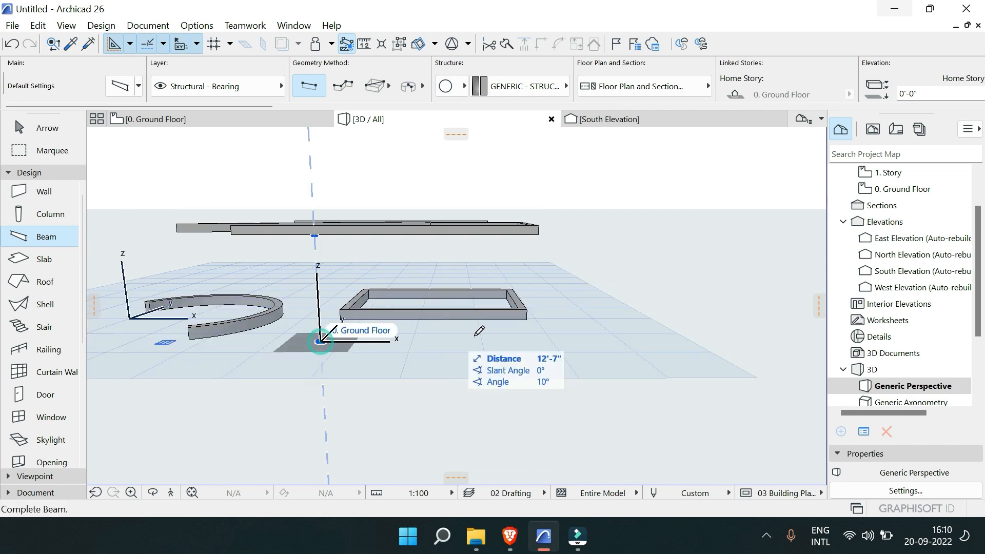
left_click(570, 341)
scroll(571, 359, "up", 6)
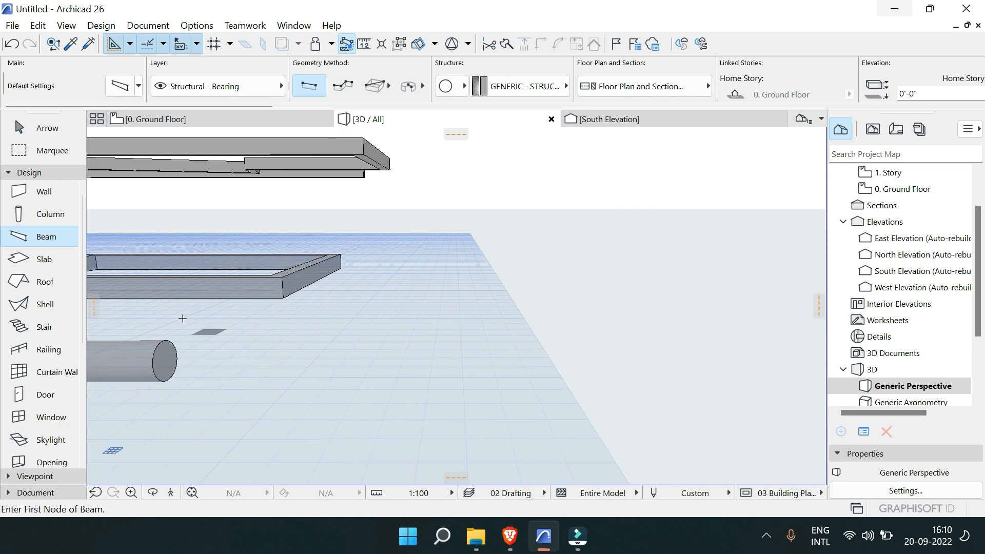
Step: Examine the structural building materials available for the beam and the remaining story, elevation, length and cross-section settings
left_click(512, 85)
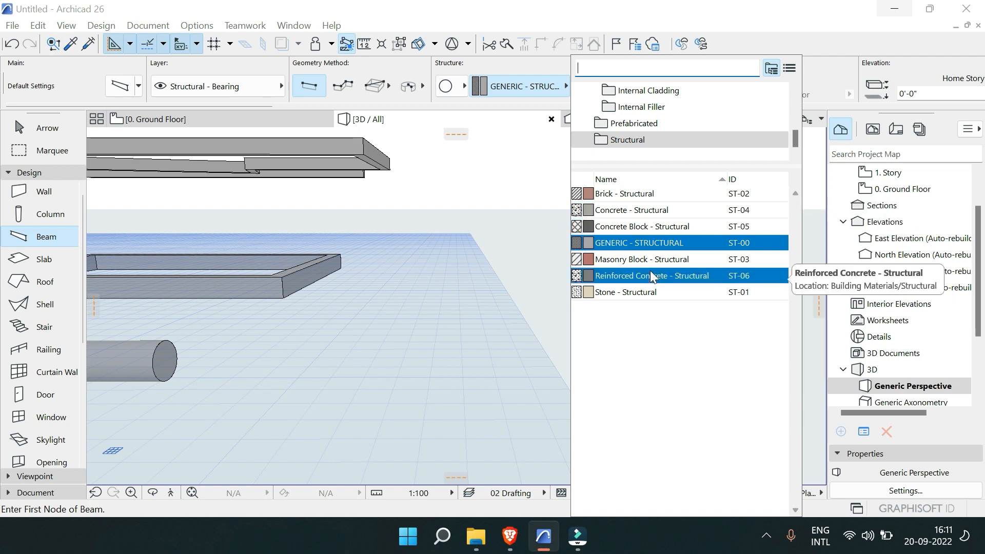
left_click(826, 72)
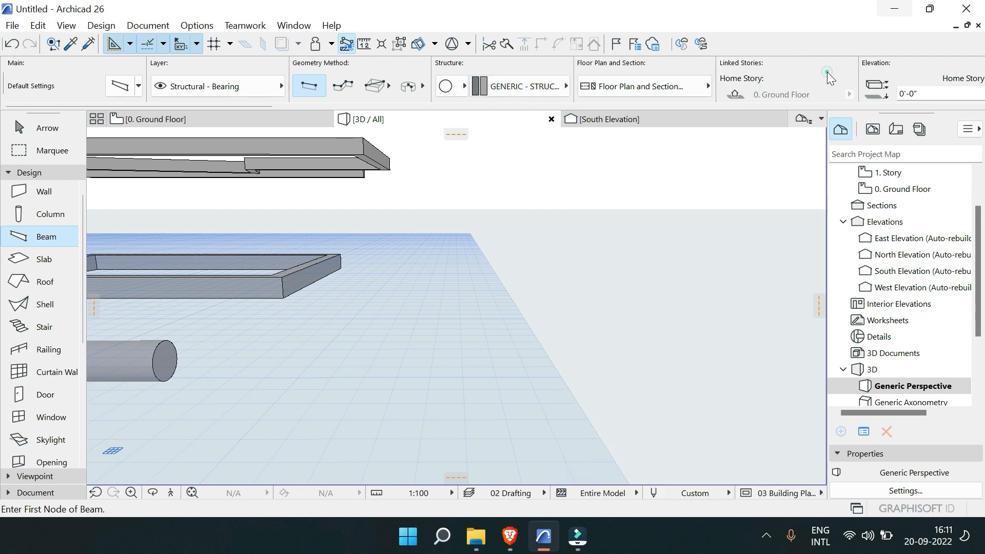
scroll(552, 83, "down", 3)
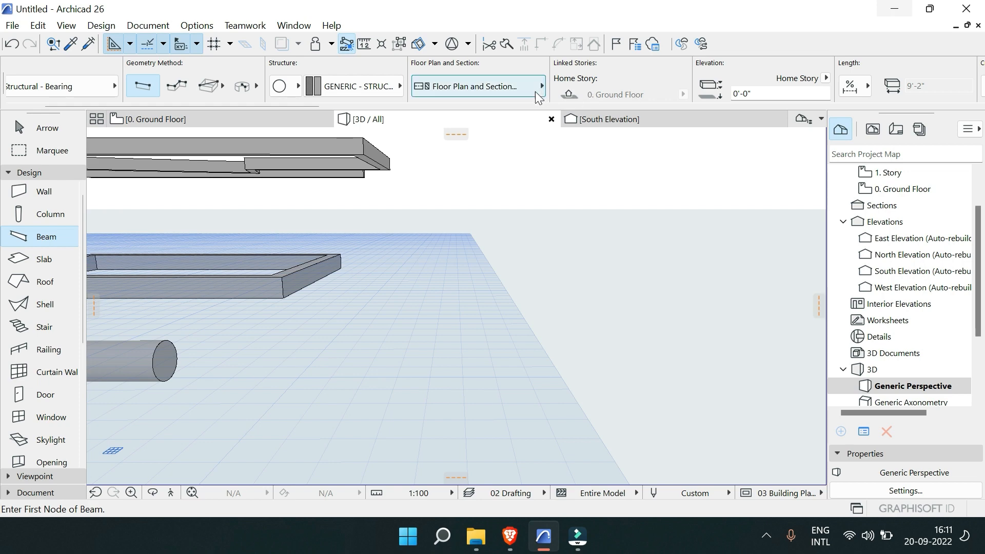
scroll(576, 84, "right", 5)
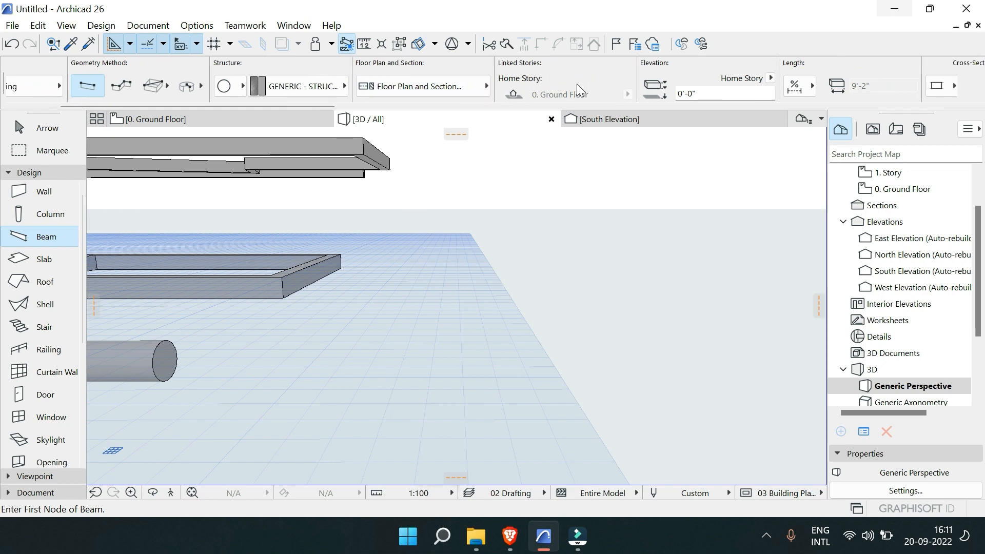
scroll(450, 70, "right", 2)
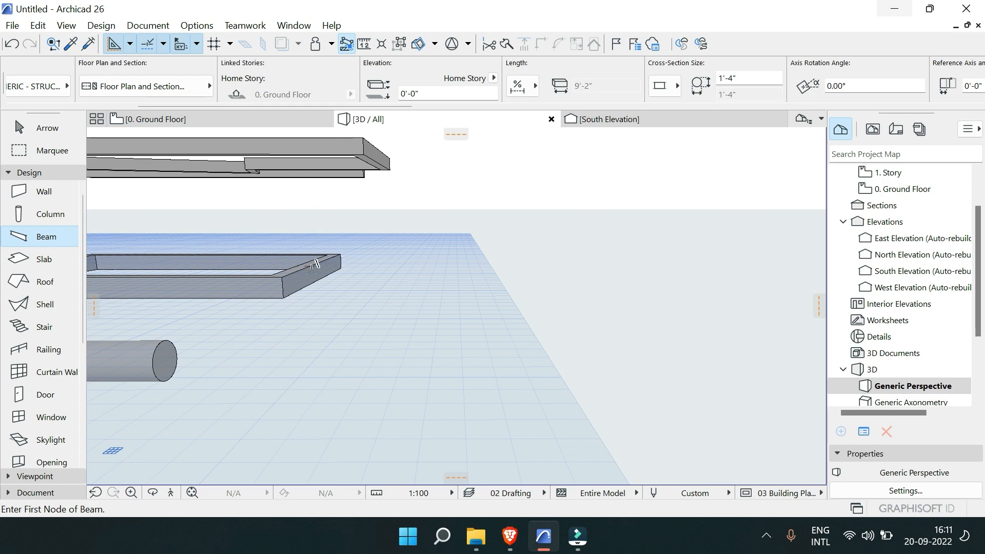
Step: Select the circular beam in 3D, assign it to home story 1. Story and view its new position
scroll(315, 264, "down", 5)
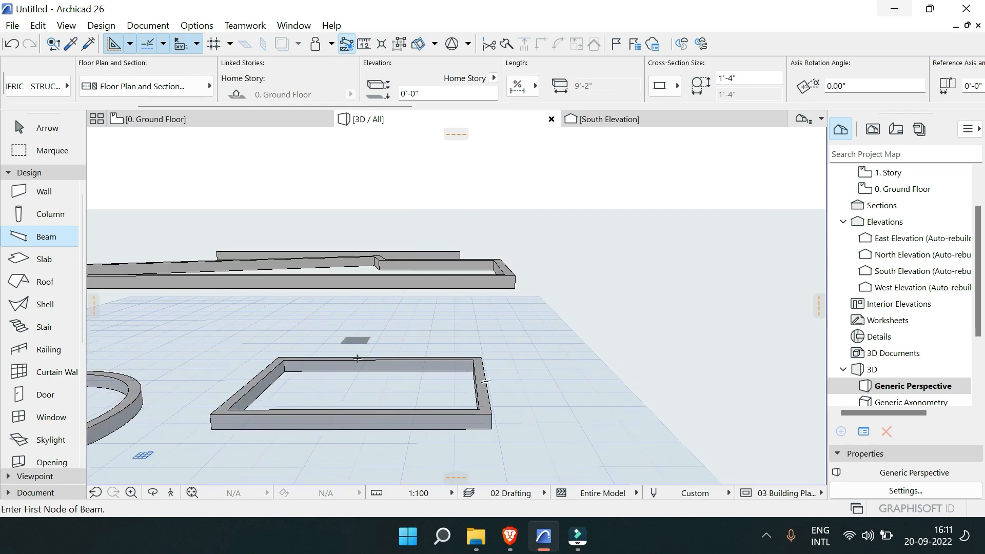
middle_click_drag(357, 359, 303, 350, "shift")
key("Escape")
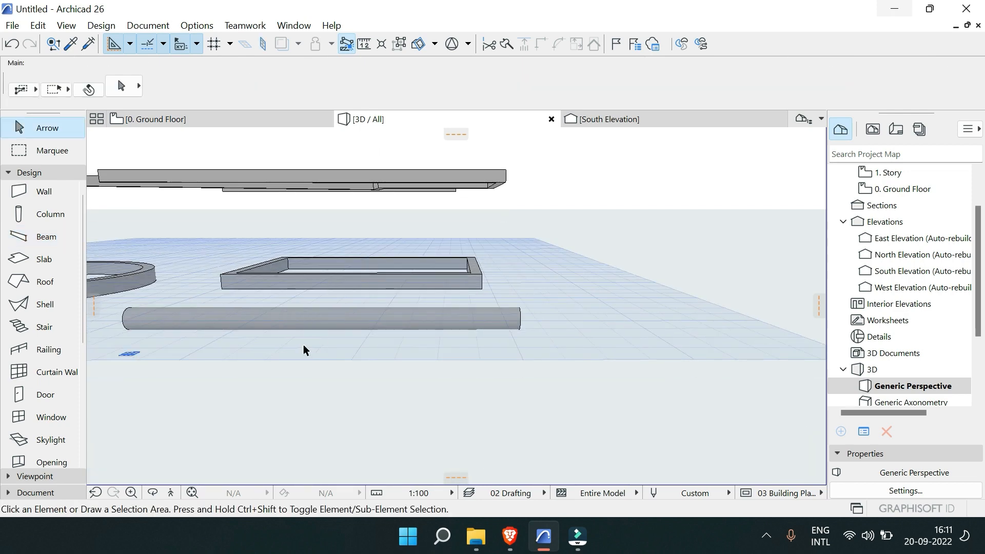
left_click(326, 327)
scroll(450, 98, "right", 3)
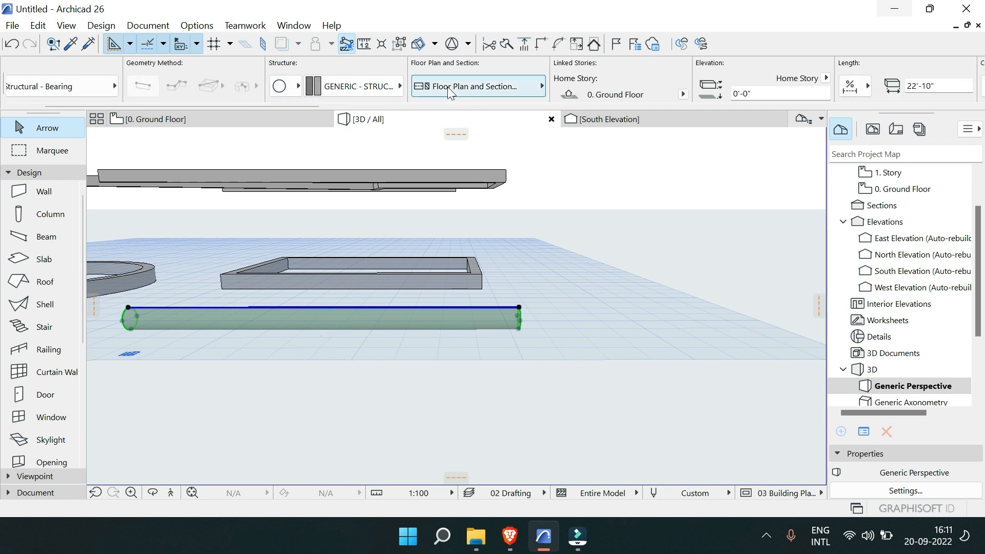
scroll(449, 97, "right", 3)
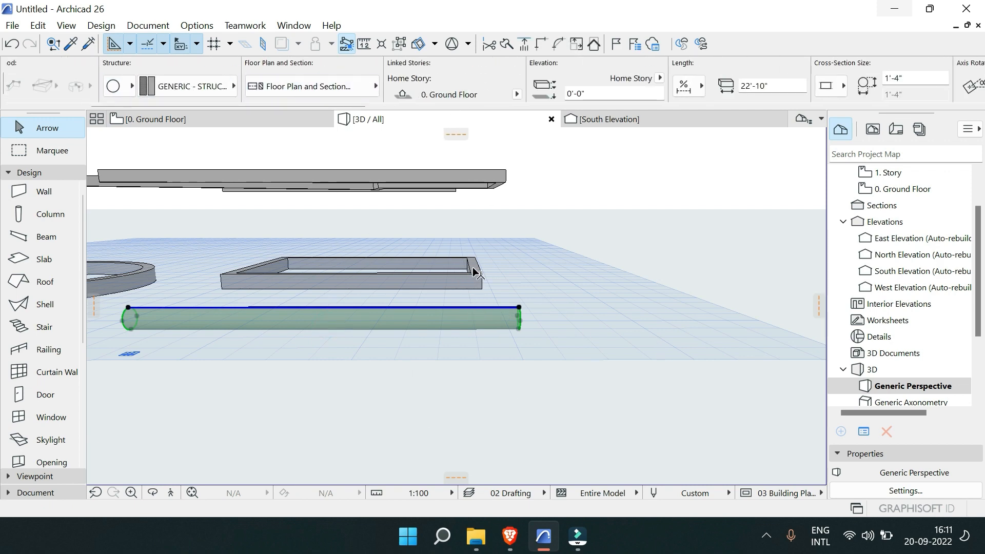
left_click(516, 95)
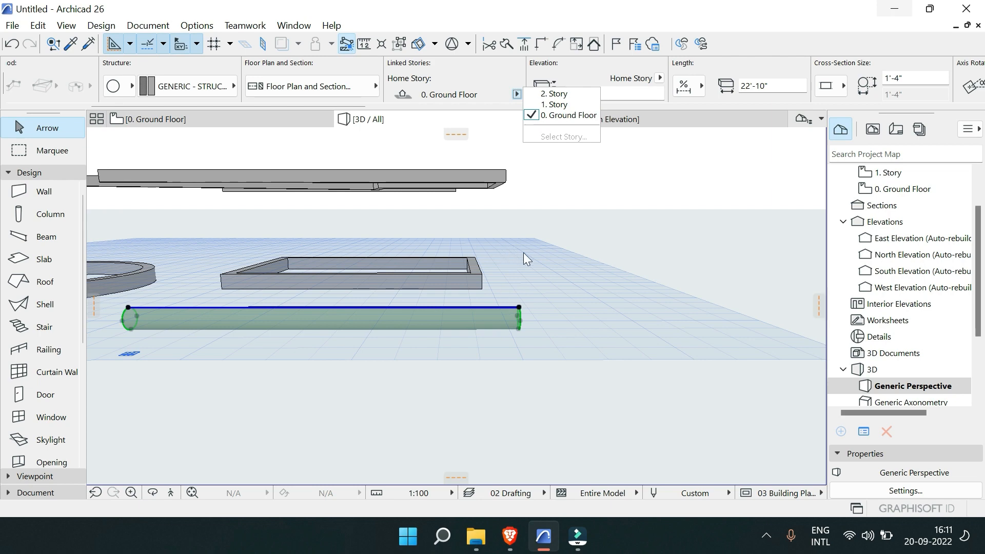
left_click(557, 105)
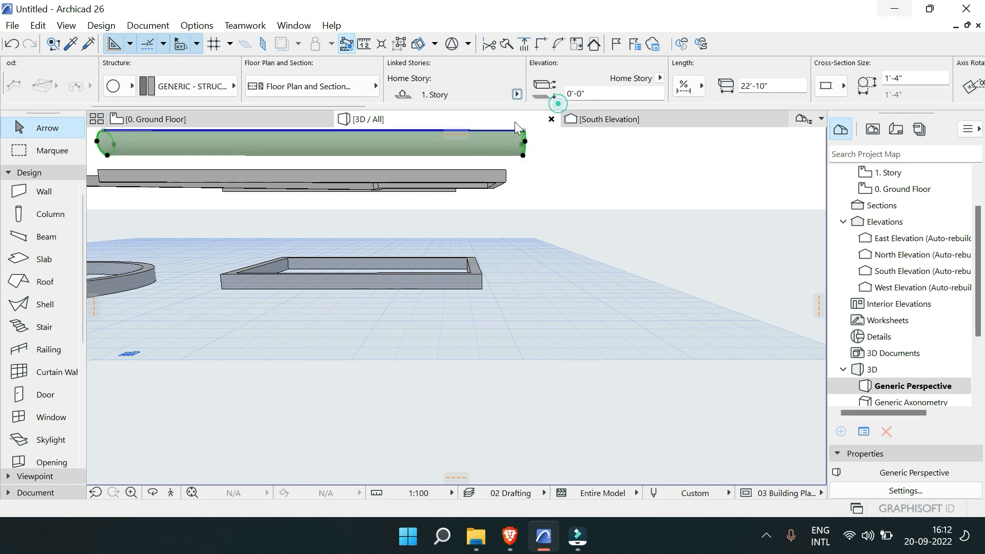
left_click(477, 222)
middle_click_drag(490, 213, 473, 266, "shift")
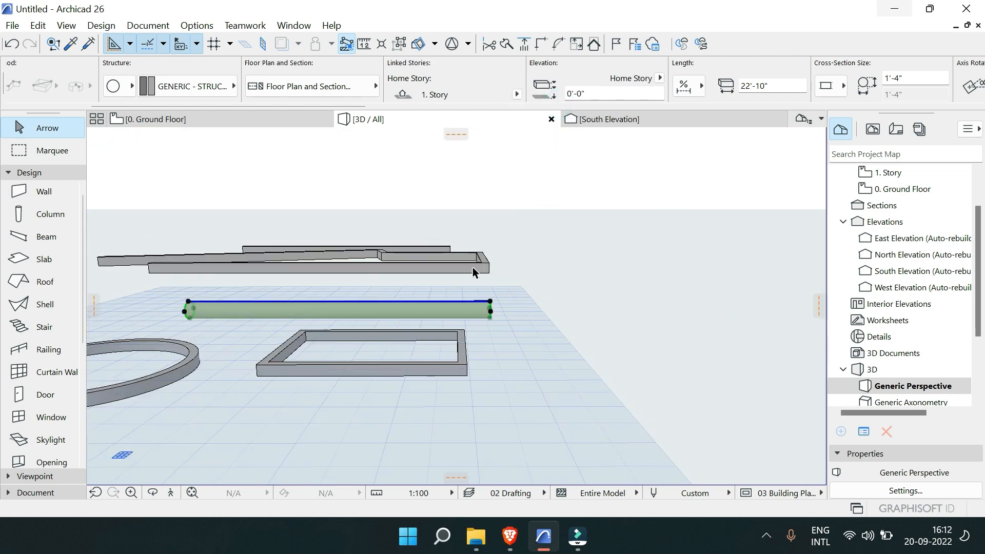
Step: Set the circular beam's home story to 0. Ground Floor
left_click(515, 95)
left_click(482, 96)
left_click(515, 96)
left_click(515, 95)
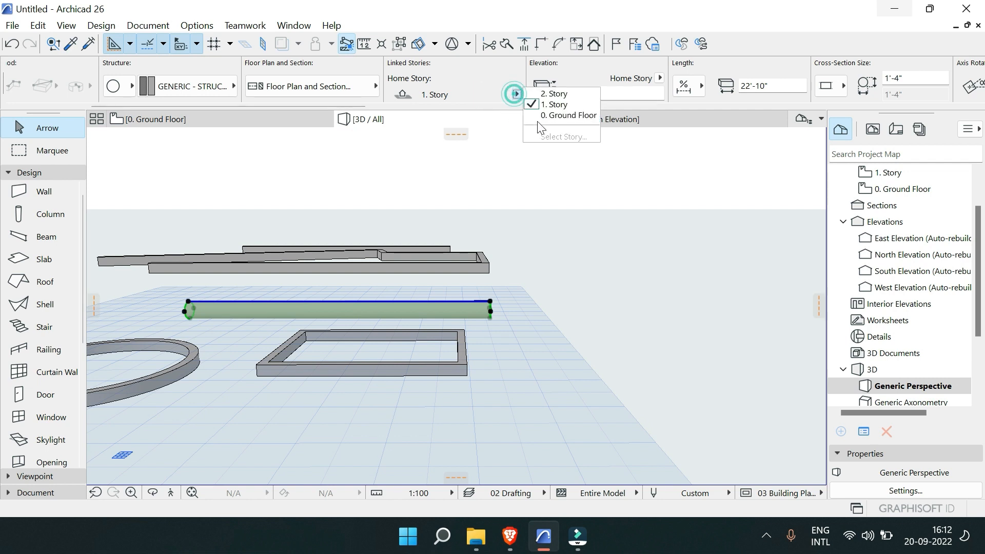
left_click(515, 96)
left_click(568, 115)
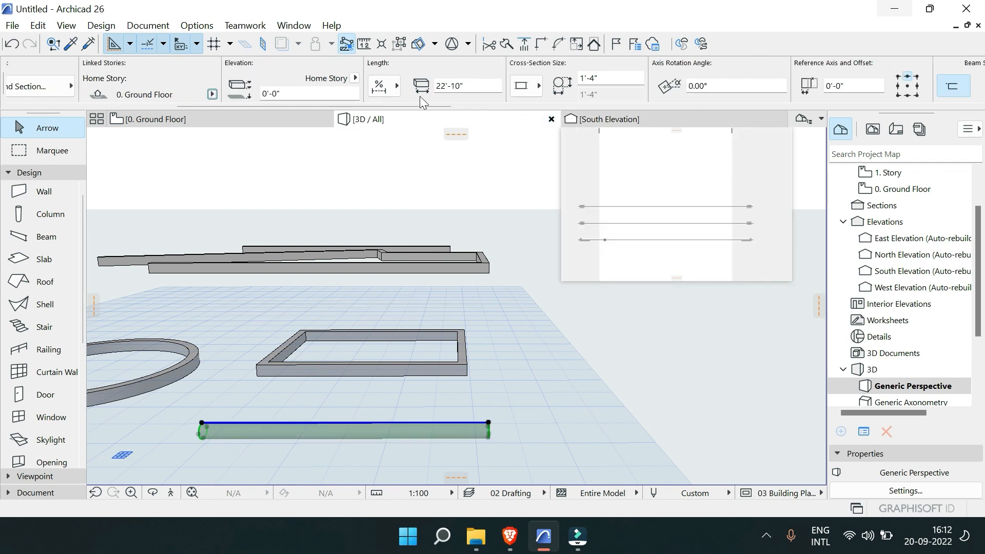
Step: Set the circular beam's elevation to its home story to 5'-0"
scroll(454, 460, "up", 2)
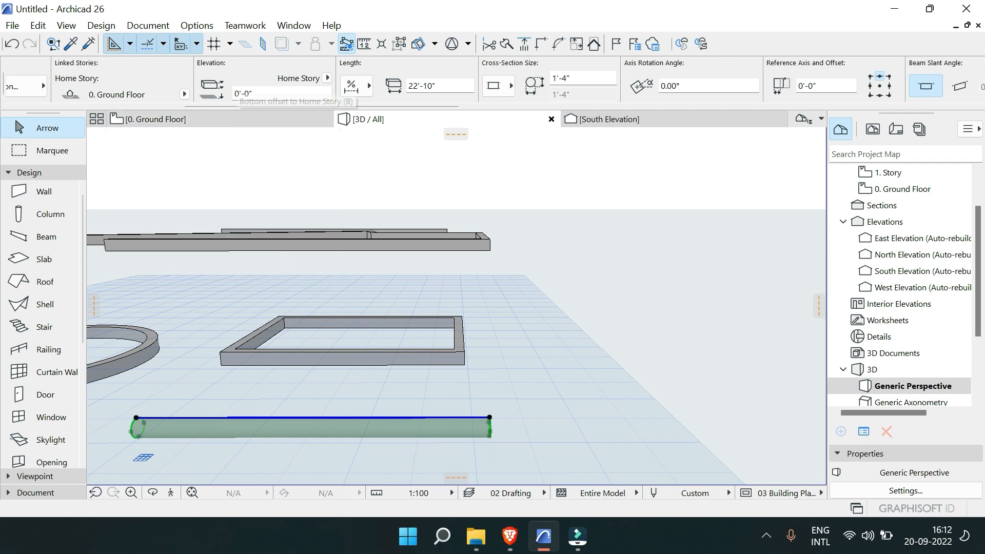
double_click(238, 94)
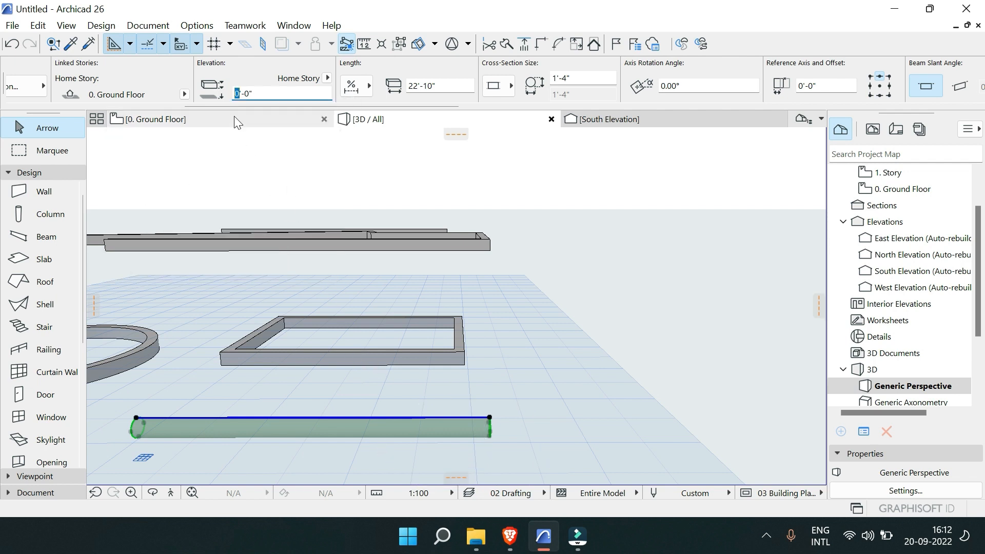
type("5")
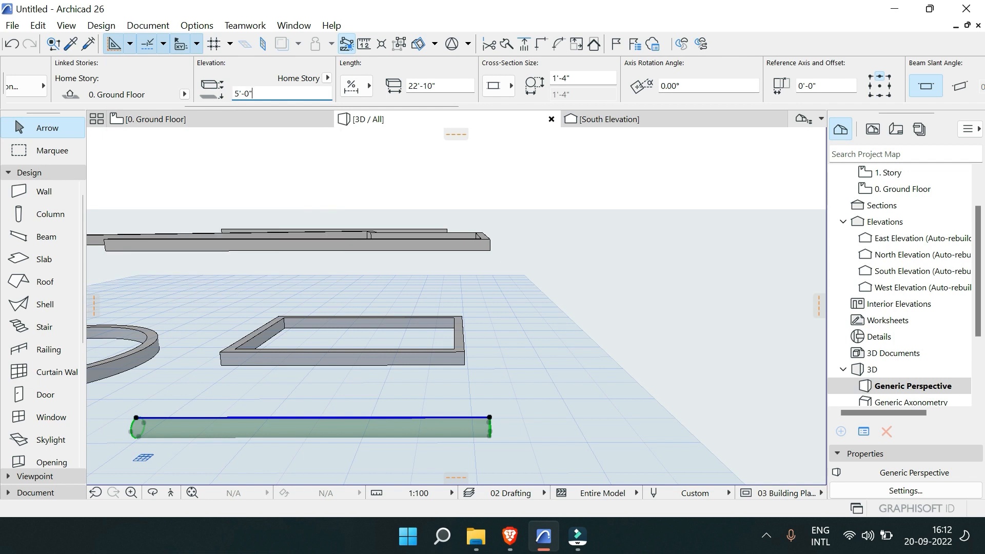
key("Return")
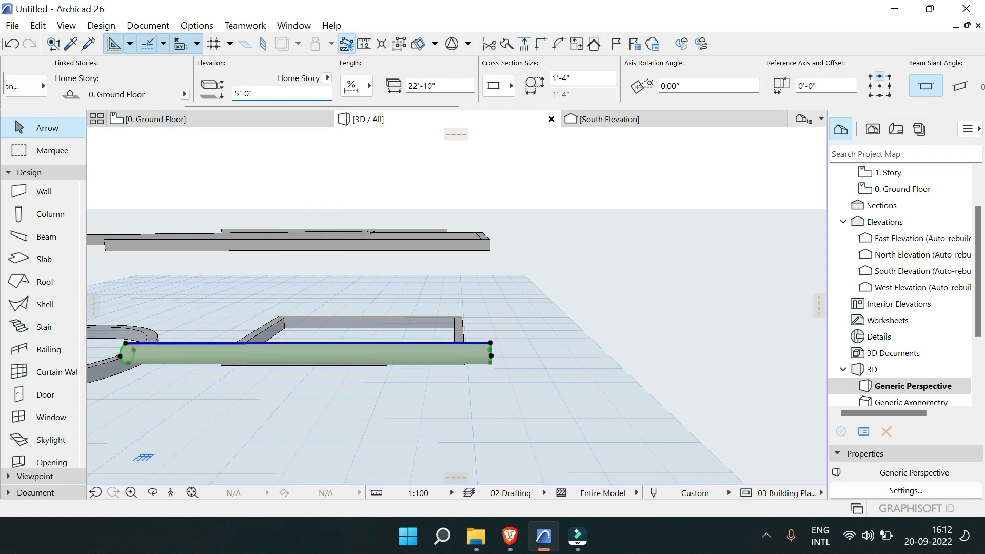
Step: Open the South Elevation and check the circular beam's height between the story levels
left_click(628, 119)
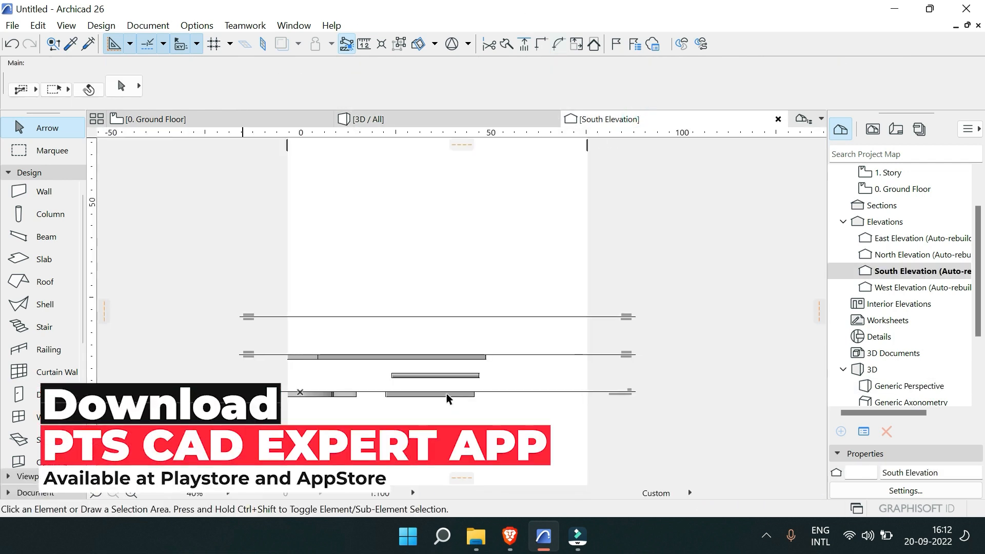
scroll(425, 378, "up", 3)
left_click(446, 298)
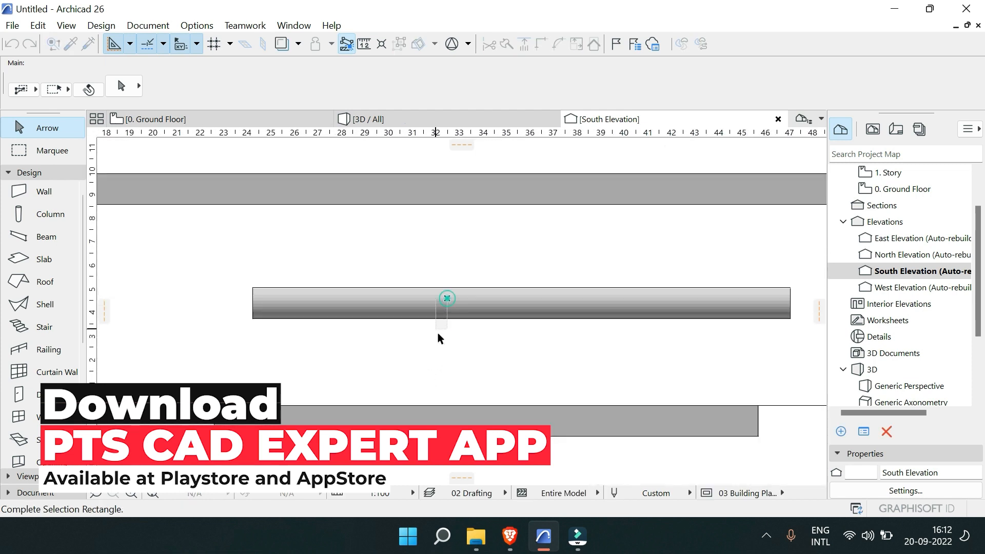
left_click(458, 301)
left_click(428, 305)
key("Escape")
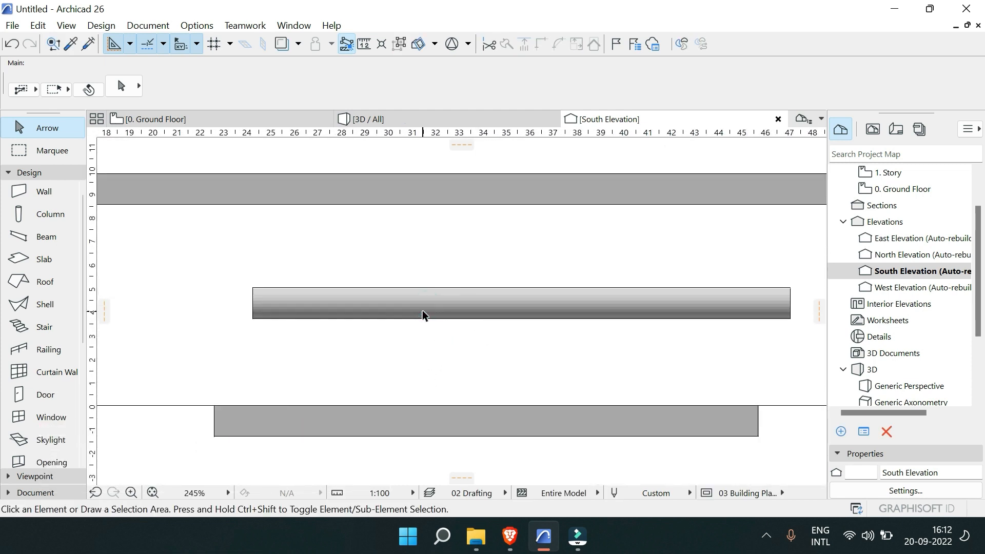
Step: Select the circular beam in the South Elevation and set its elevation to the home story to 0'-0"
key("space")
left_click(431, 311)
scroll(400, 314, "down", 4)
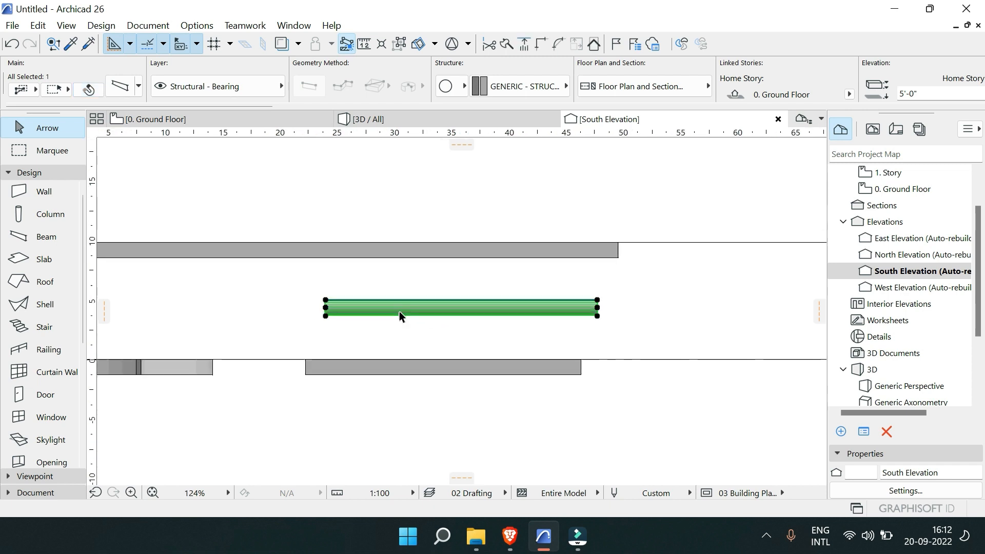
scroll(579, 105, "down", 5)
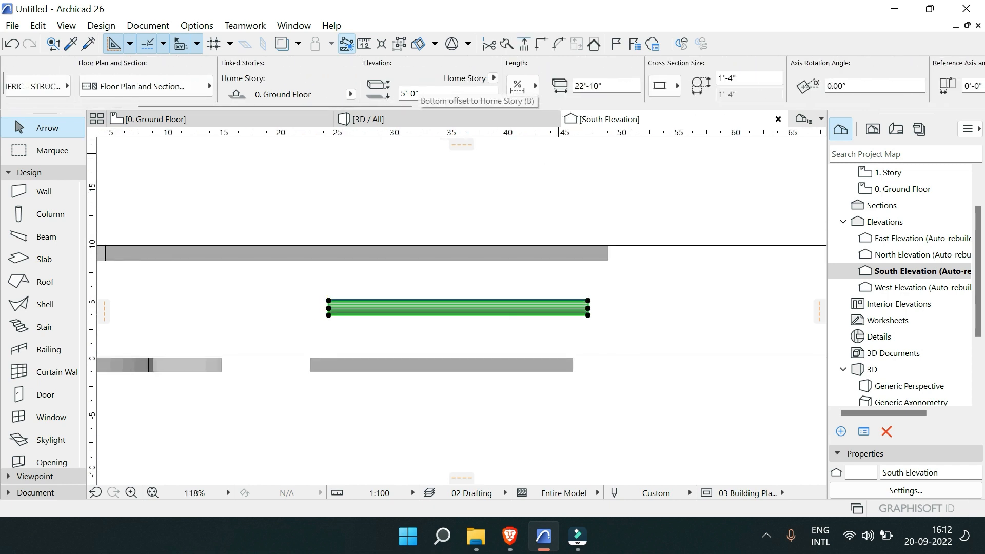
left_click(400, 94)
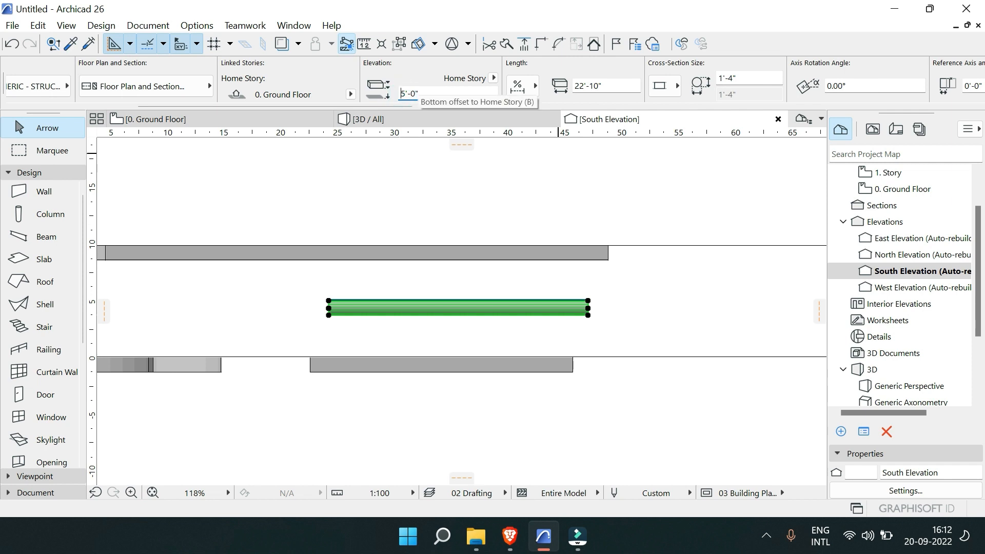
double_click(401, 95)
key("BackSpace")
type("00")
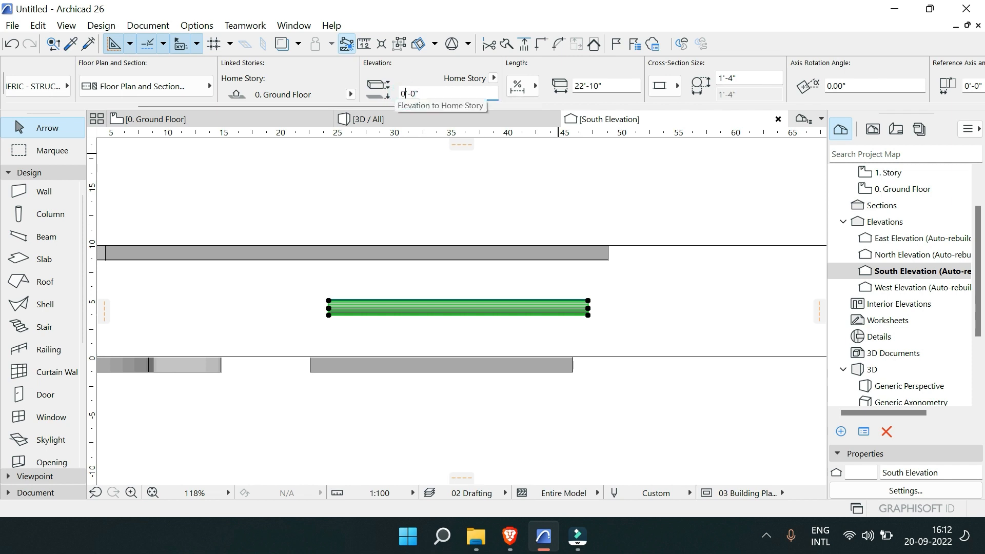
key("Return")
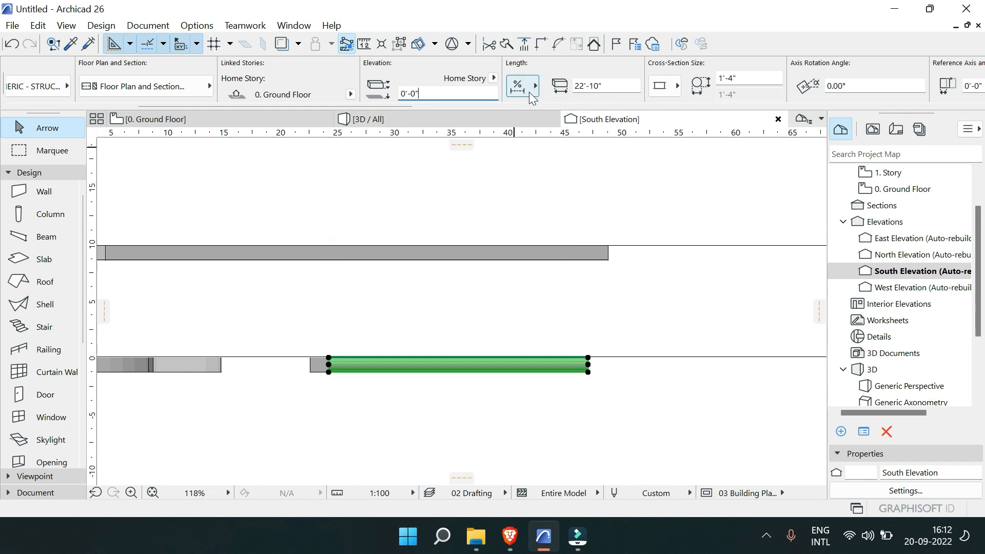
Step: In the 3D view, select the circular beam, switch its cross-section to tapered and set the start cross-section height to 2'-4"
scroll(517, 87, "right", 3)
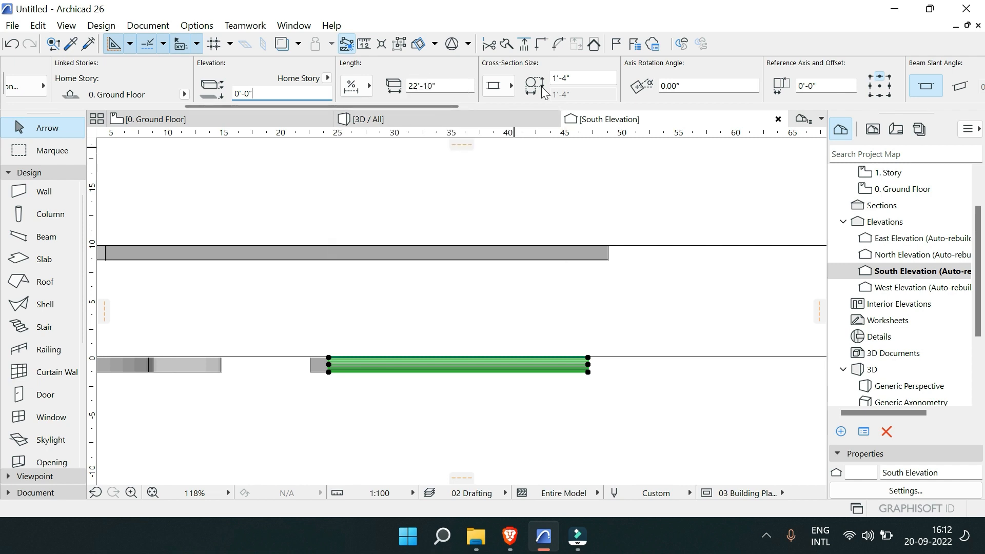
left_click(347, 123)
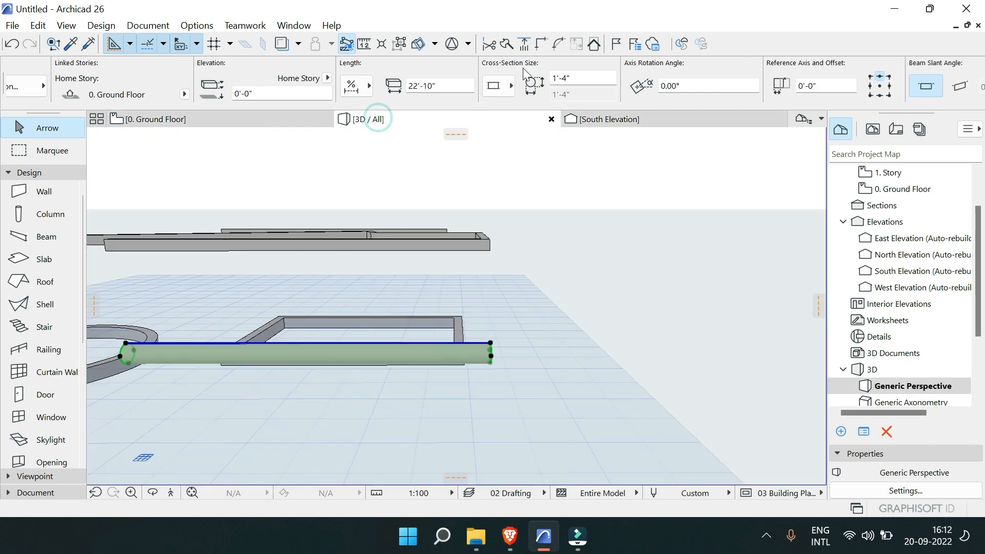
scroll(487, 351, "up", 8)
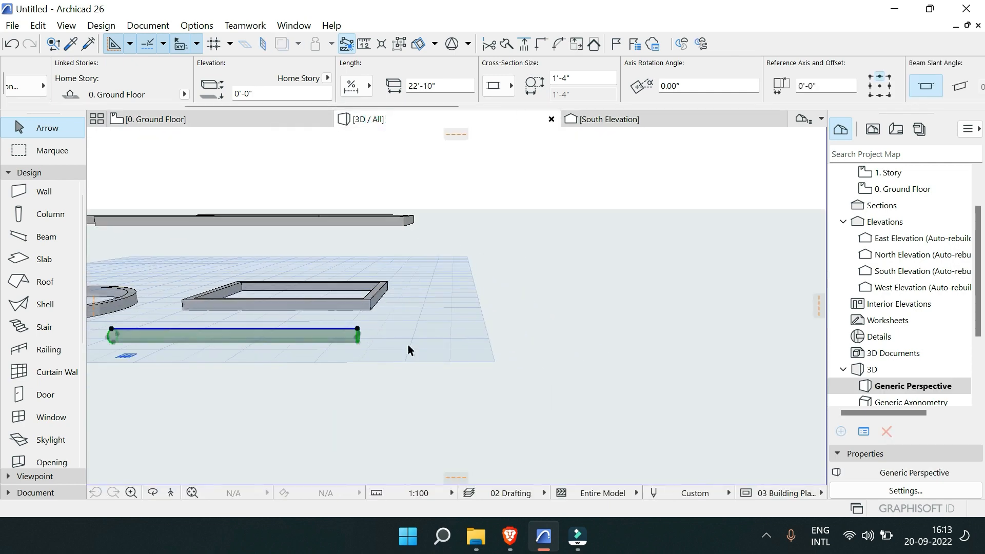
left_click(328, 326)
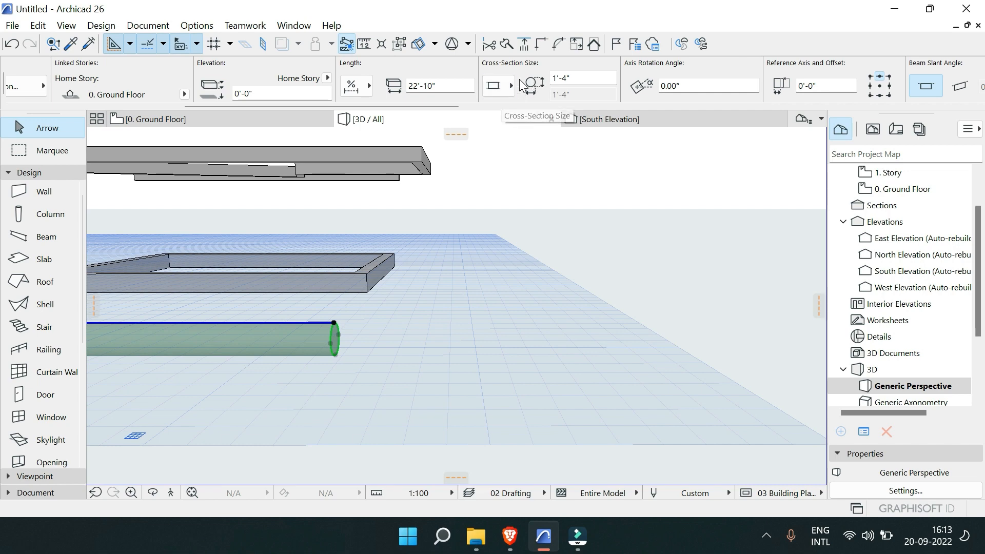
scroll(336, 335, "up", 5)
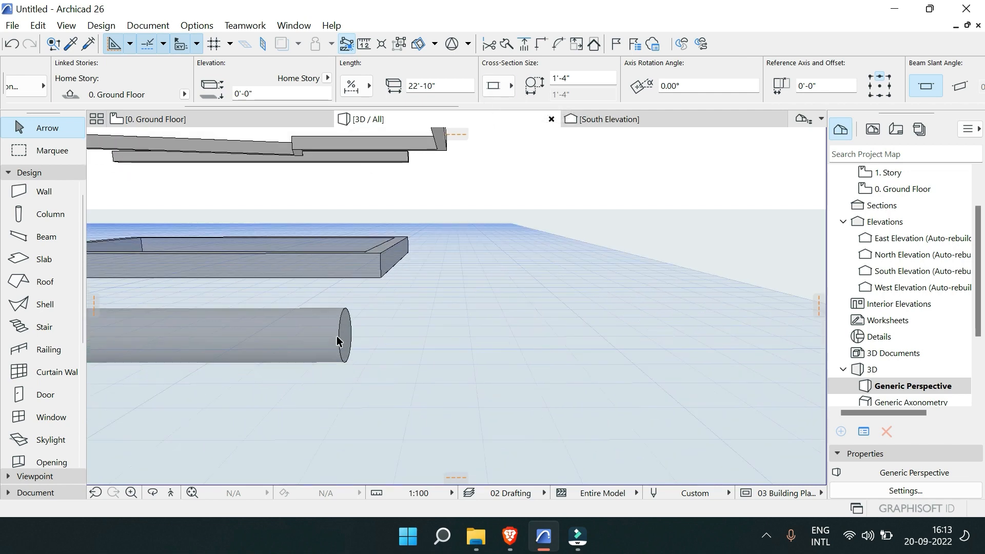
left_click(496, 87)
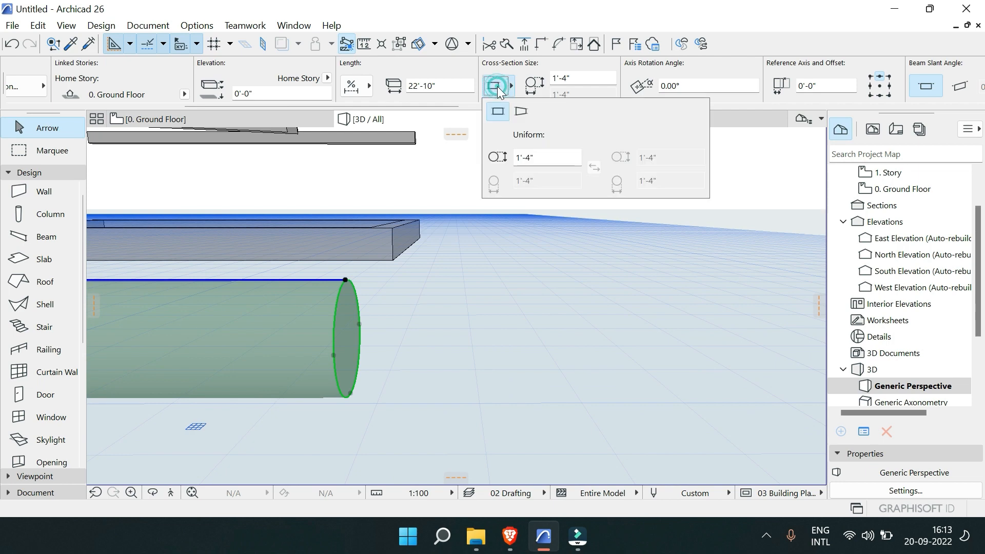
left_click(520, 113)
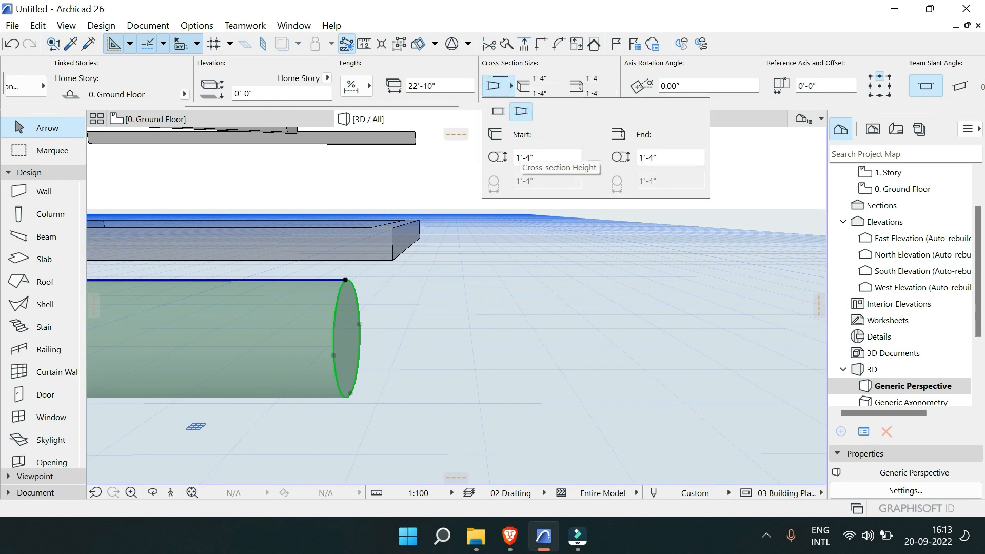
left_click(518, 159)
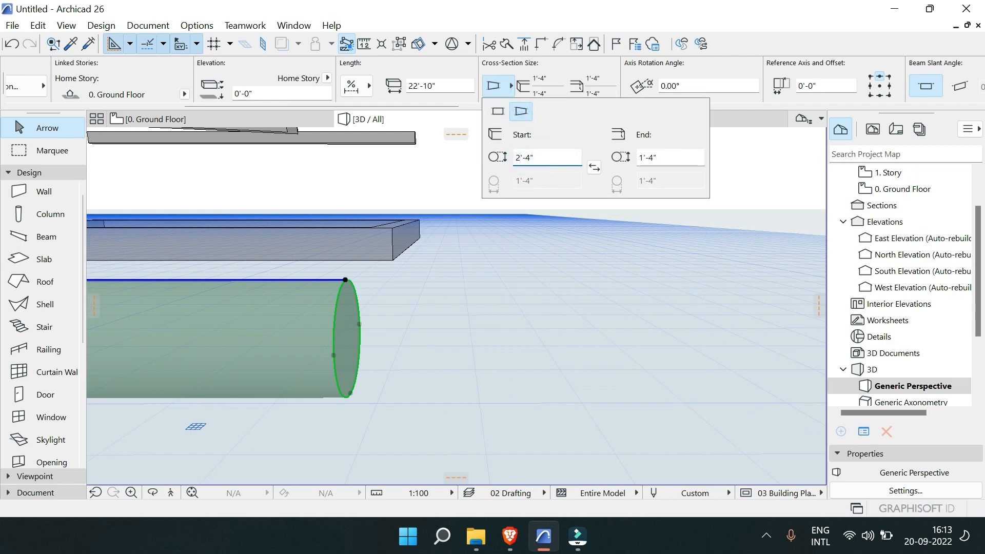
key("Escape")
key("Escape")
Step: Reselect the tapered circular beam and set its end cross-section height to 2'-4"
scroll(422, 304, "down", 5)
middle_click_drag(385, 319, 597, 316)
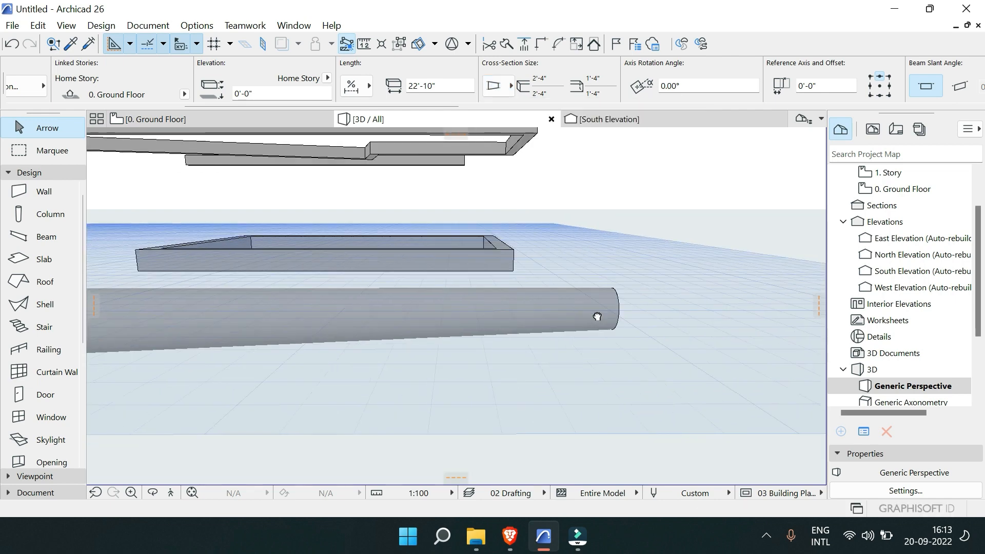
scroll(430, 354, "down", 5)
middle_click_drag(128, 367, 285, 353)
scroll(285, 351, "up", 5)
scroll(361, 345, "down", 1)
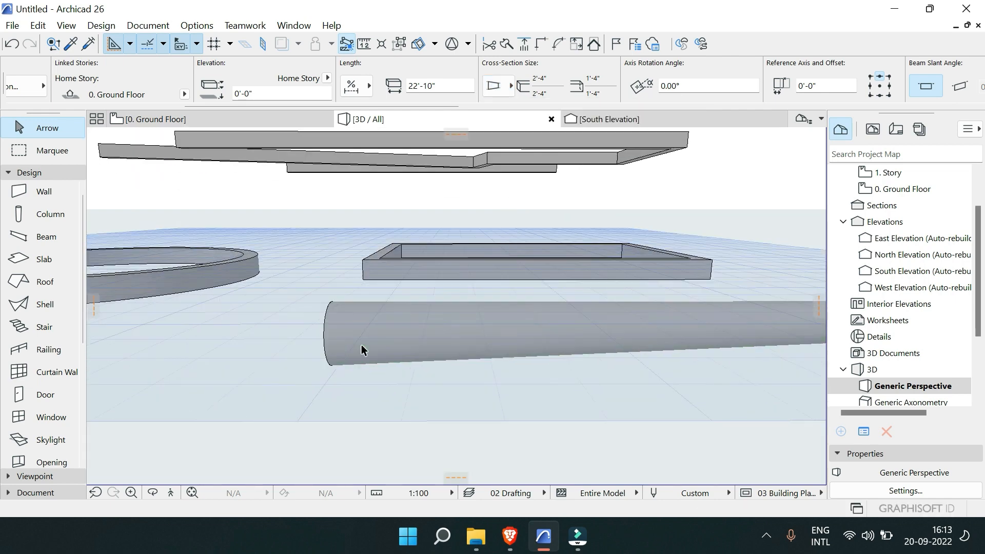
scroll(359, 346, "down", 3)
left_click(352, 353)
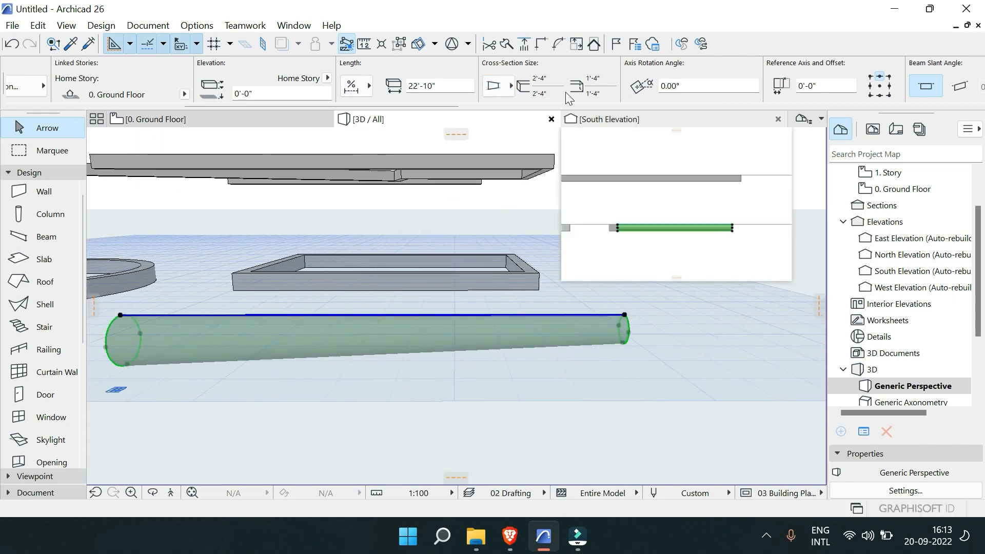
left_click(510, 85)
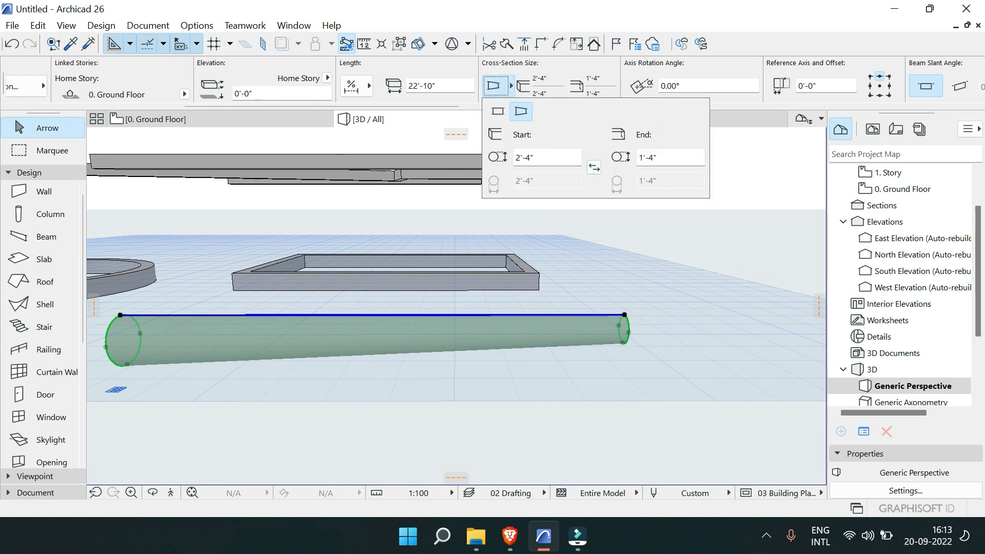
double_click(642, 158)
type("2")
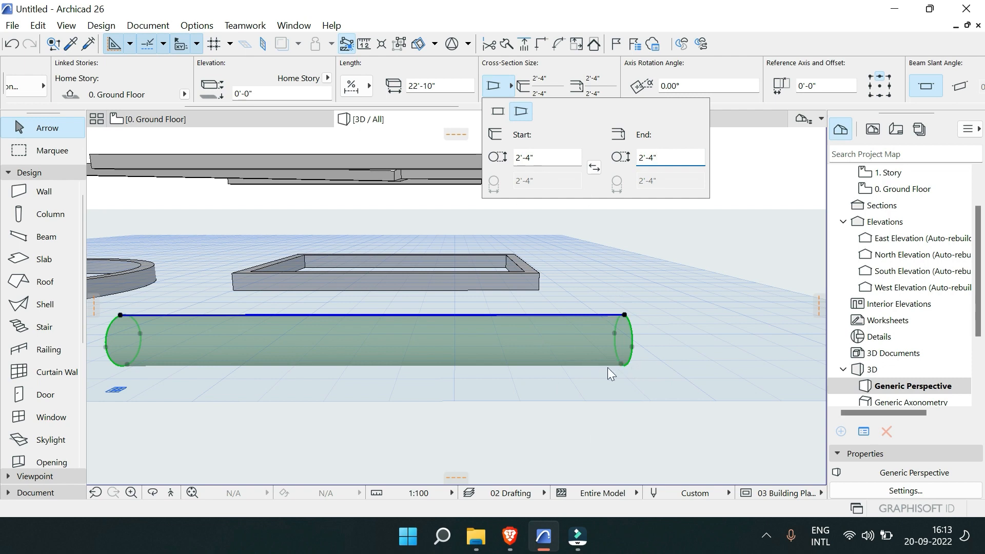
Step: Switch the circular beam's cross-section back to uniform and set its cross-section height to 1'-4"
left_click(503, 113)
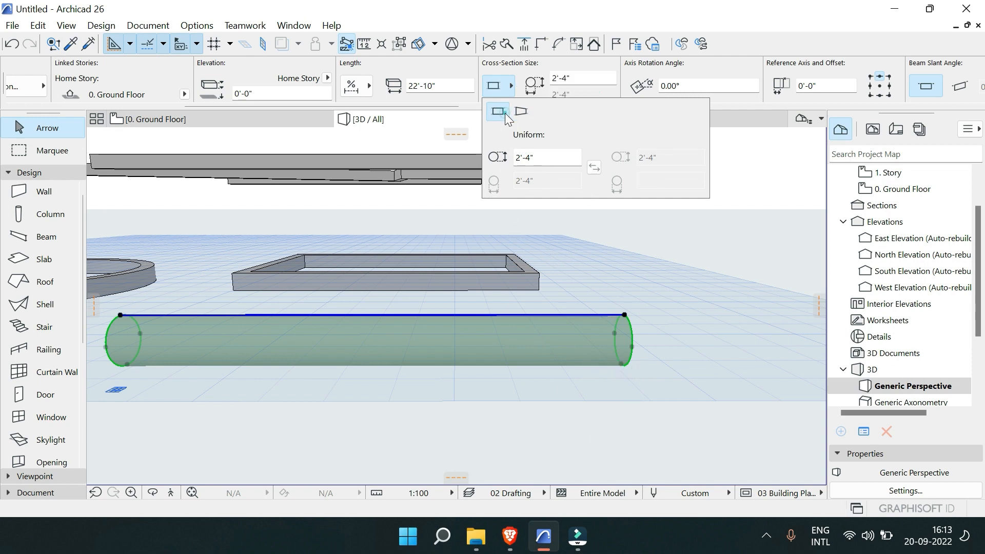
left_click(517, 158)
key("Right")
key("shift+Left")
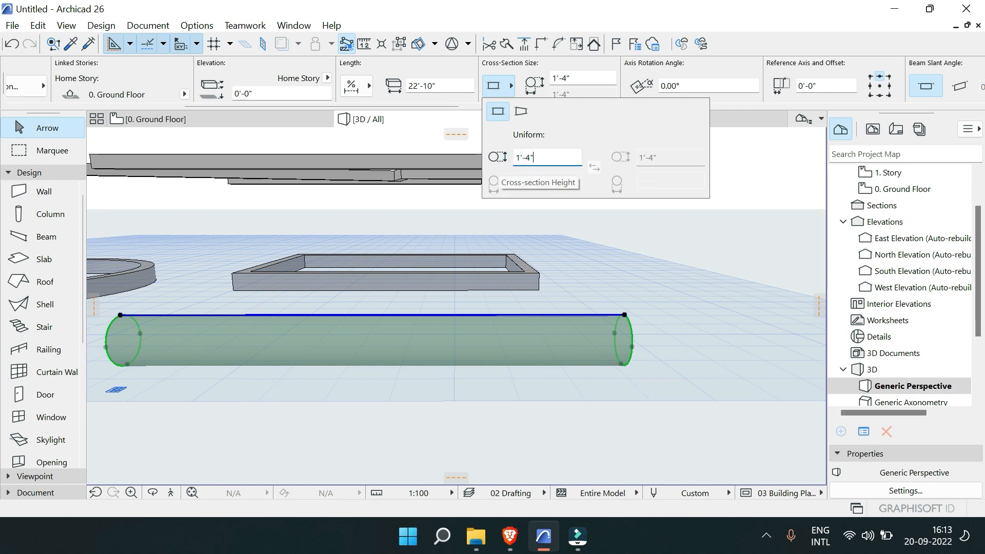
left_click(447, 307)
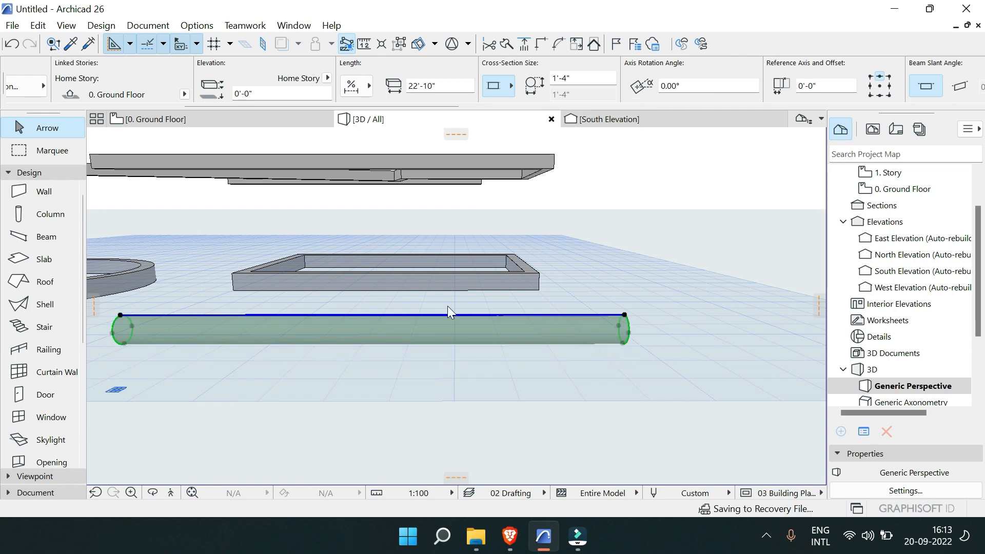
Step: Move the circular beam's reference axis to the centre of its cross-section
scroll(447, 306, "down", 2)
scroll(588, 82, "down", 5)
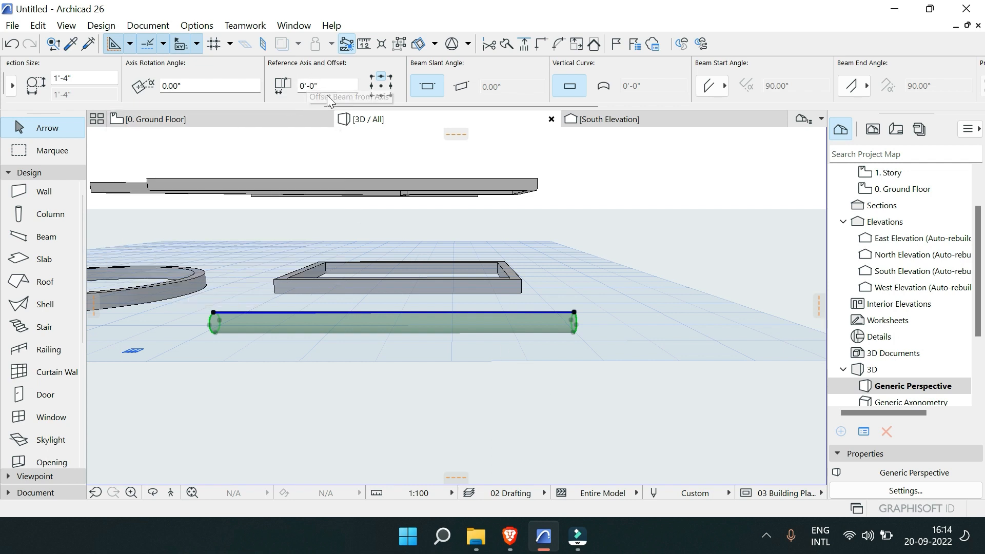
middle_click_drag(570, 289, 400, 280)
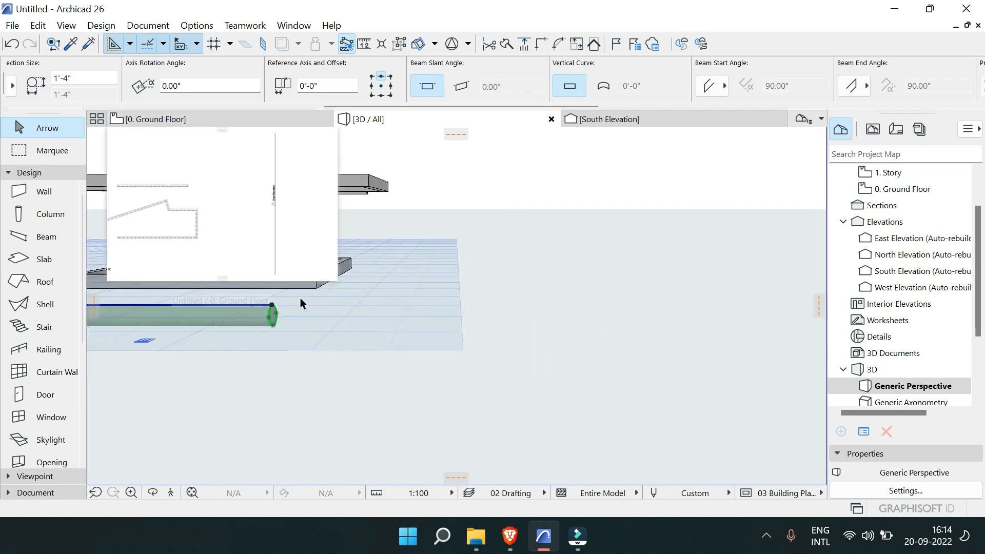
scroll(278, 327, "up", 5)
middle_click_drag(307, 379, 295, 341)
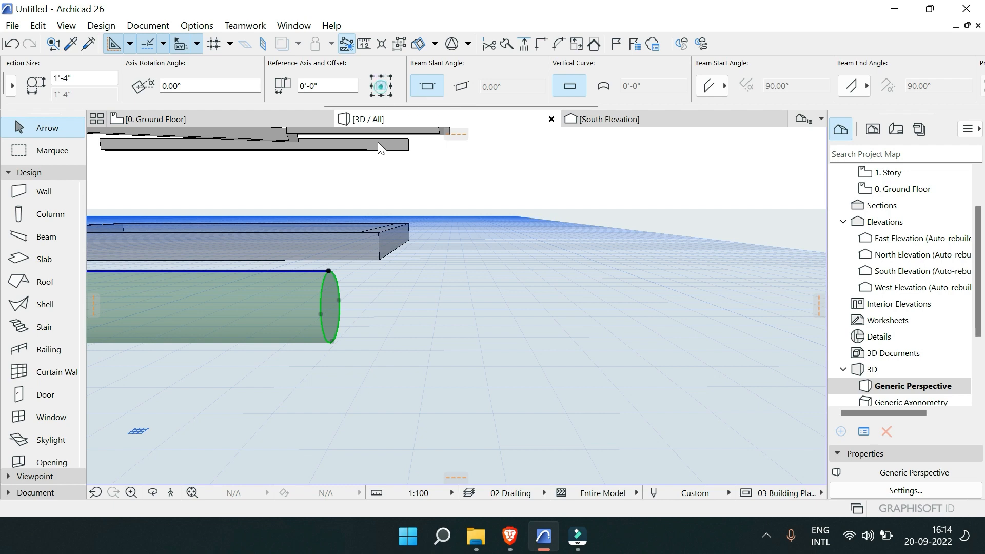
left_click(381, 85)
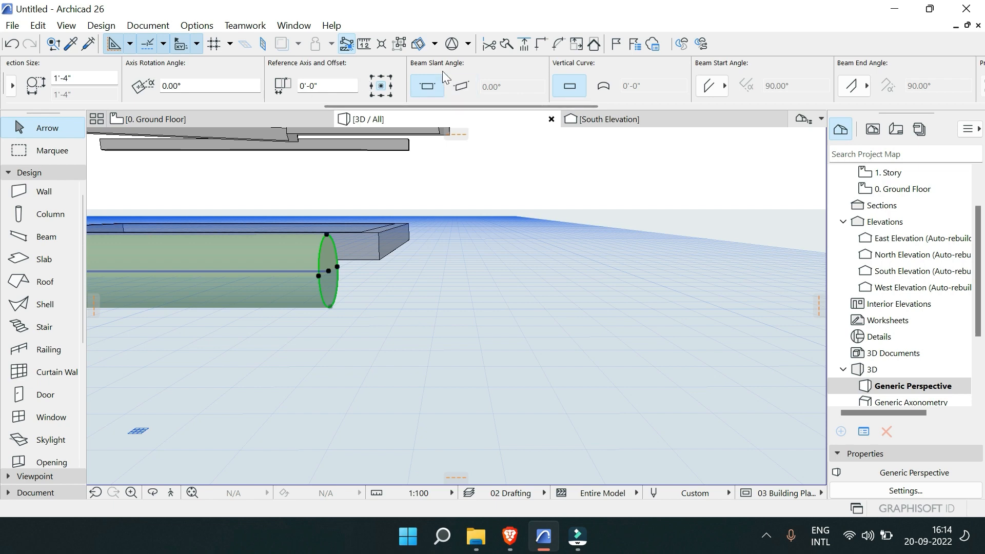
Step: Make the circular beam slanted with a slant angle of 50° and view its full length in 3D
scroll(447, 91, "down", 3)
left_click(297, 87)
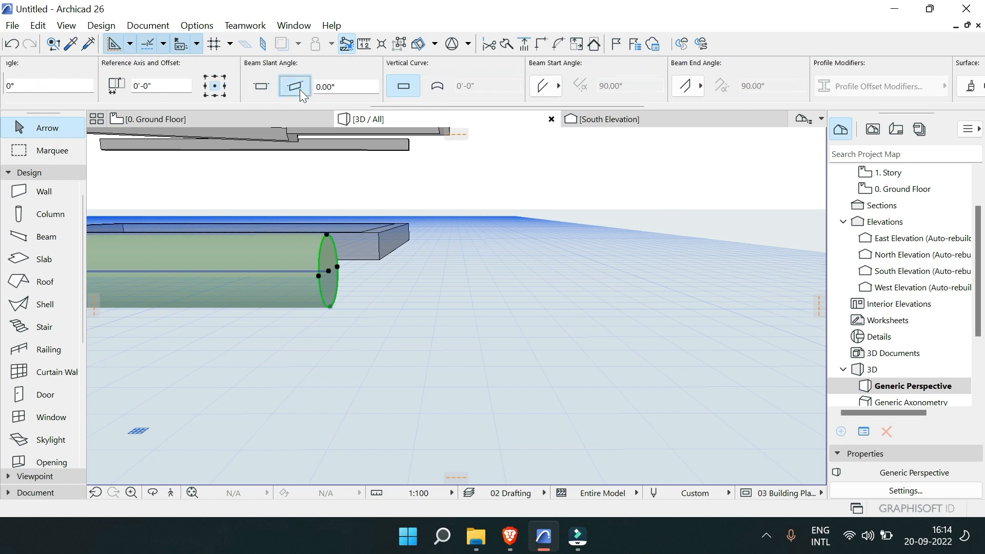
left_click(316, 87)
type("50")
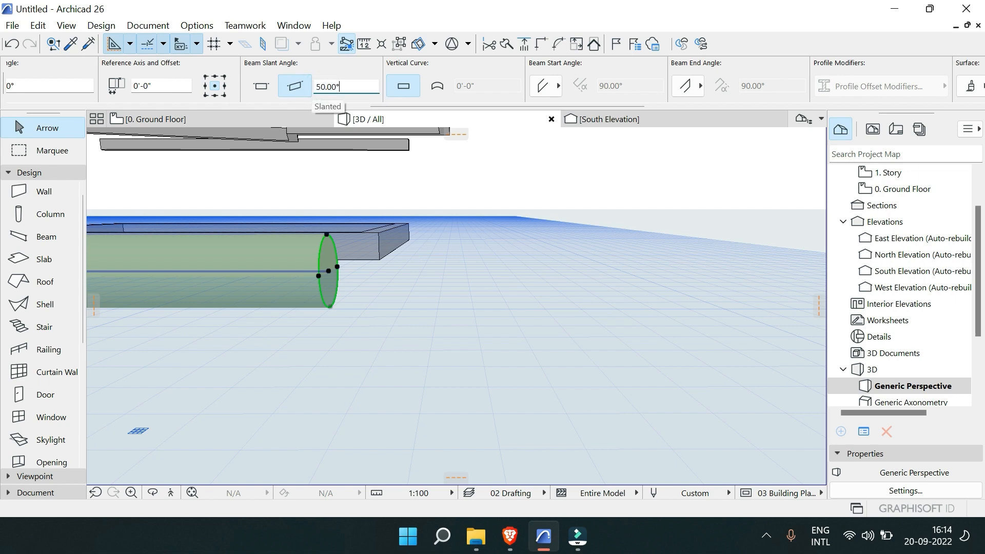
right_click(312, 86)
middle_click_drag(405, 247, 481, 404)
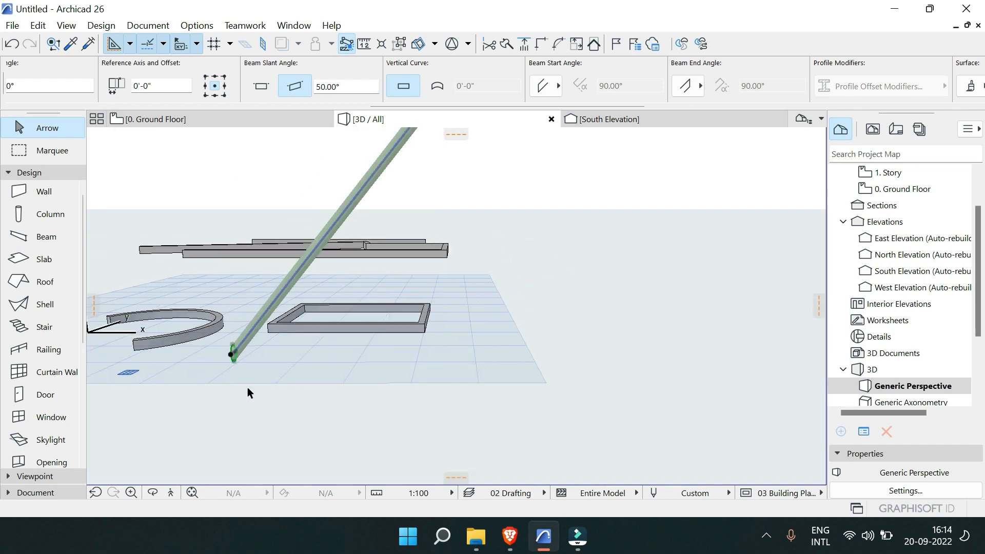
scroll(248, 387, "down", 1)
middle_click_drag(297, 349, 295, 412)
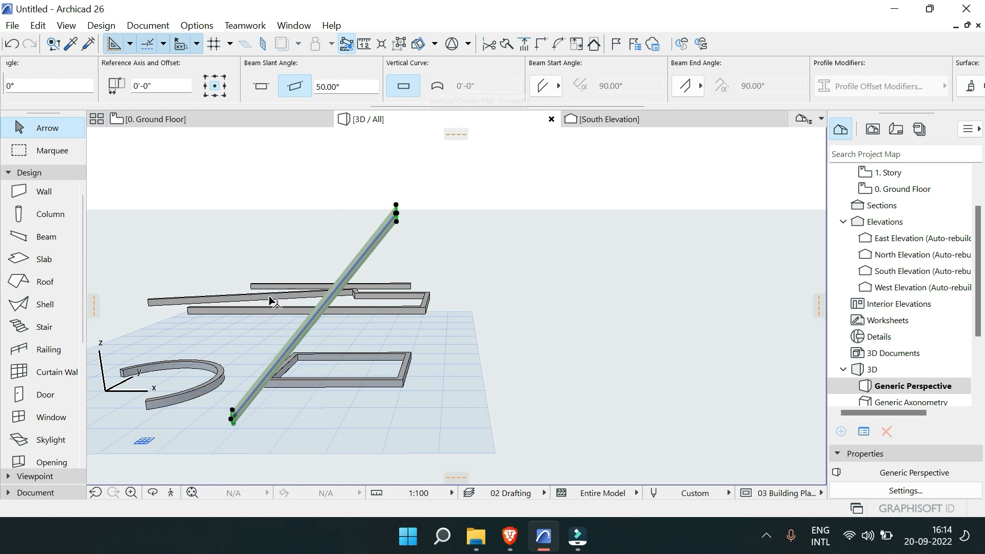
scroll(285, 296, "up", 2)
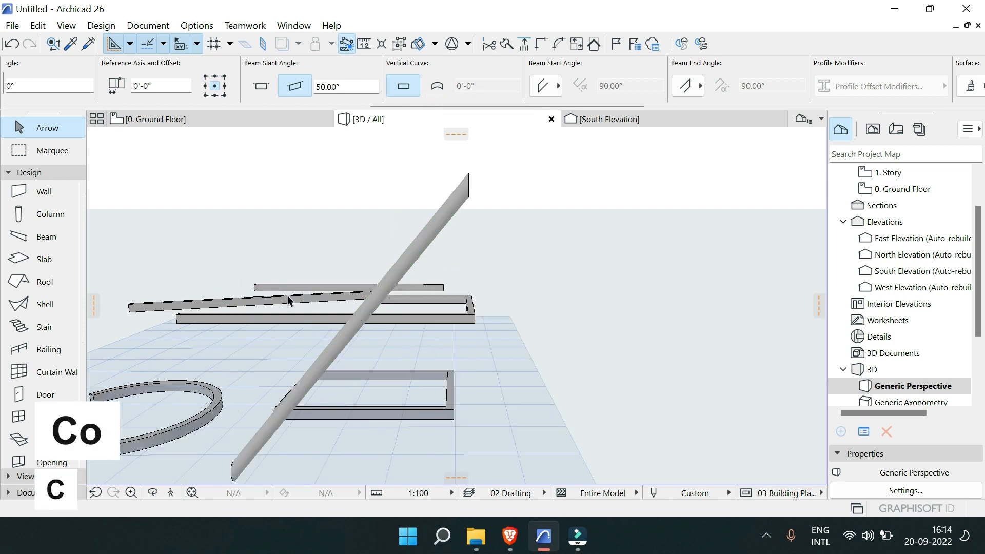
Step: Switch the circular beam's vertical curve to curved and its slant back to horizontal
left_click(436, 88)
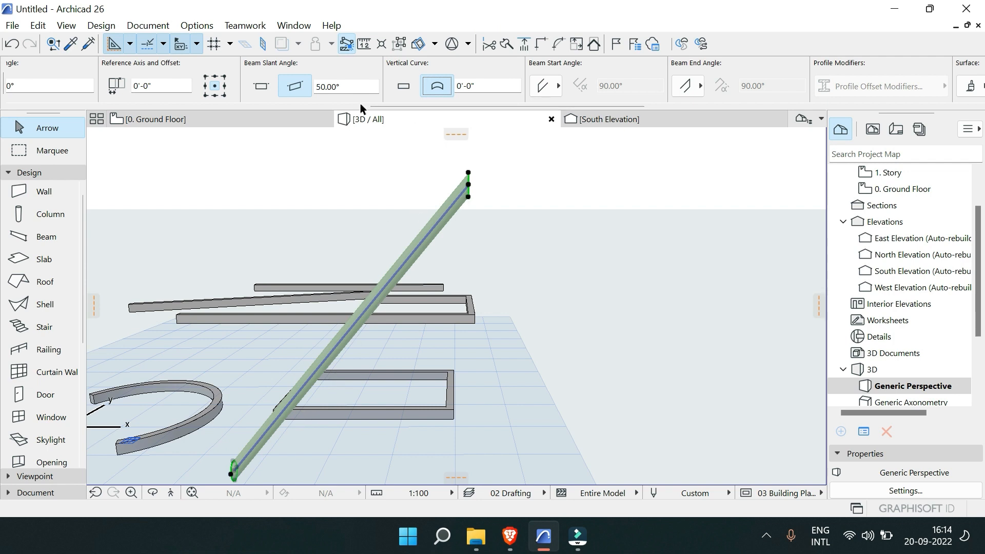
left_click(261, 86)
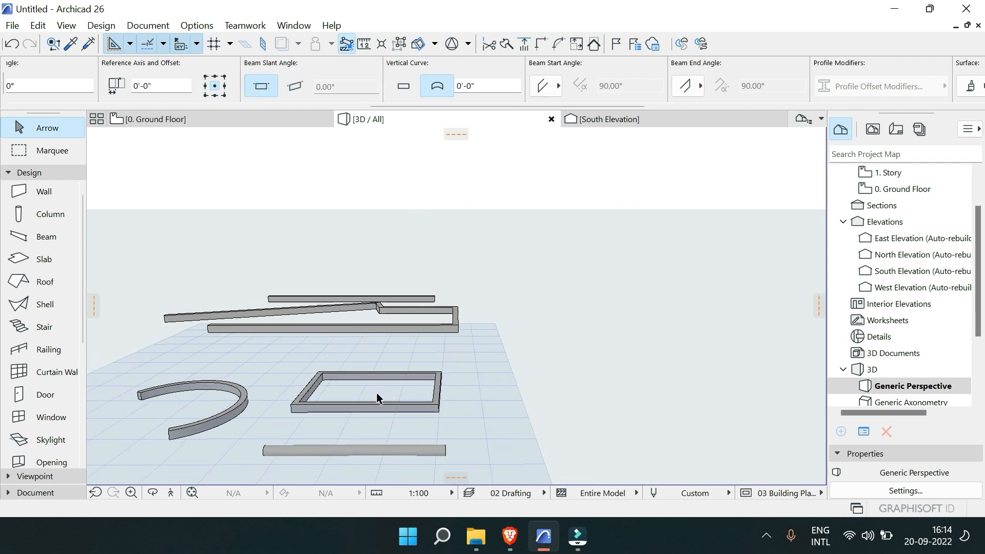
middle_click_drag(376, 392, 373, 243, "shift")
scroll(335, 302, "up", 4)
left_click(248, 258)
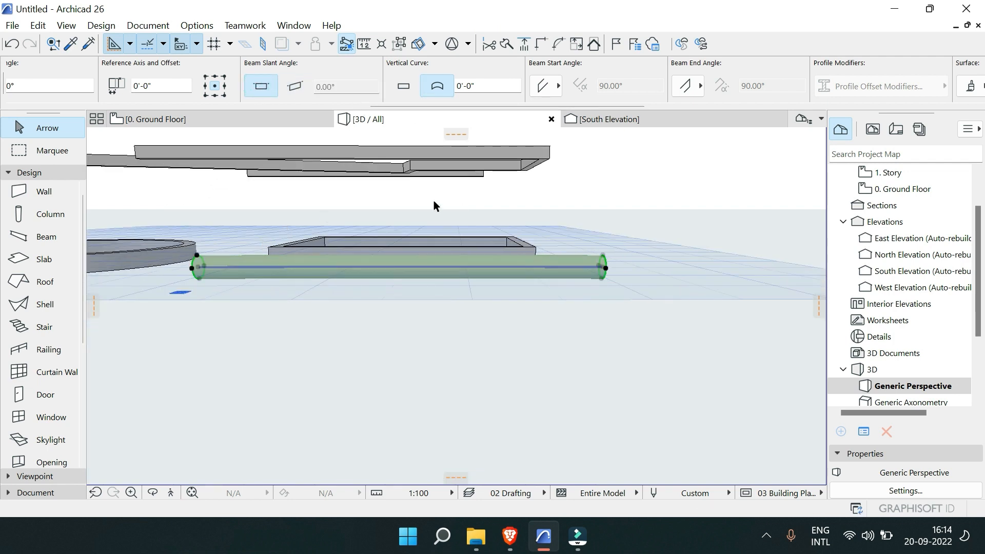
Step: Set the circular beam's vertical curve height to 6'-0"
double_click(457, 90)
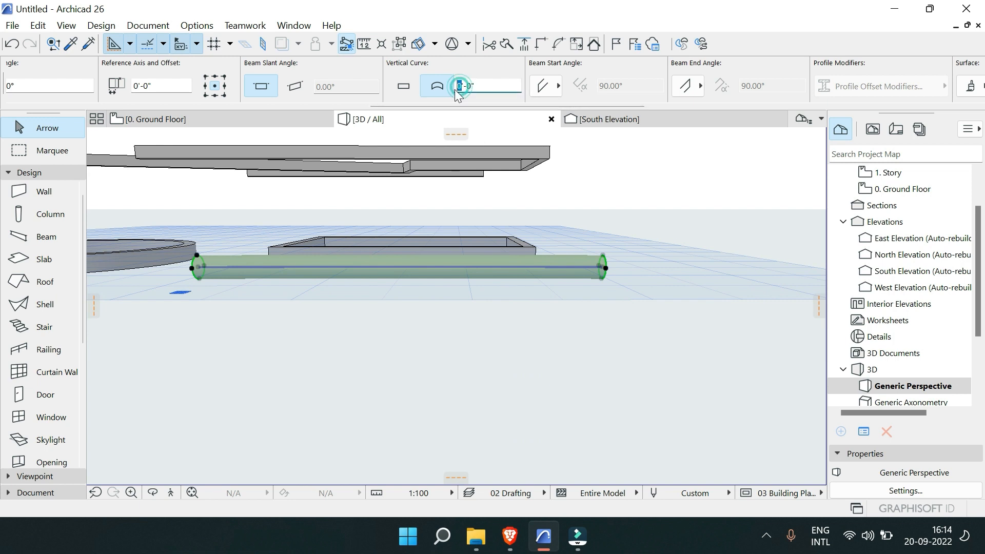
key("ctrl+z")
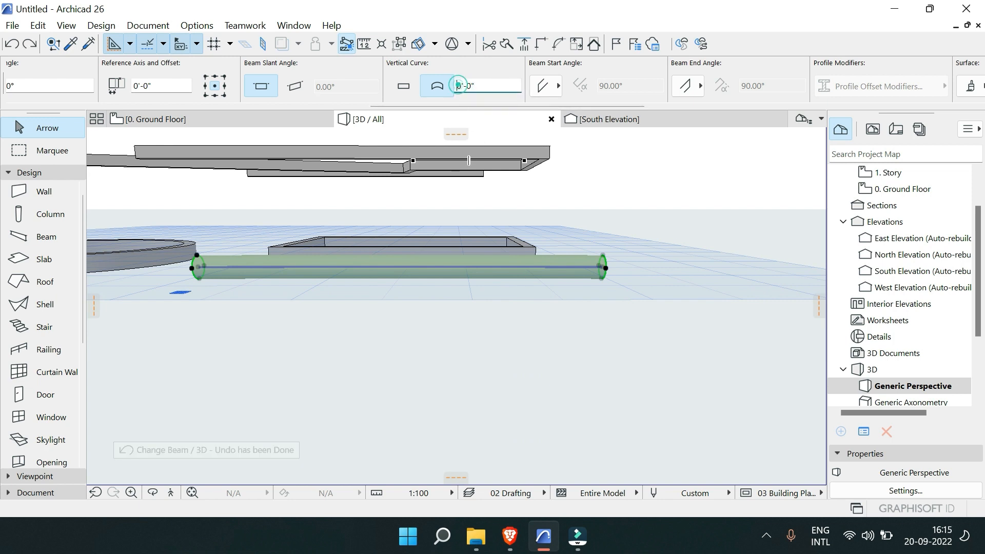
type("6")
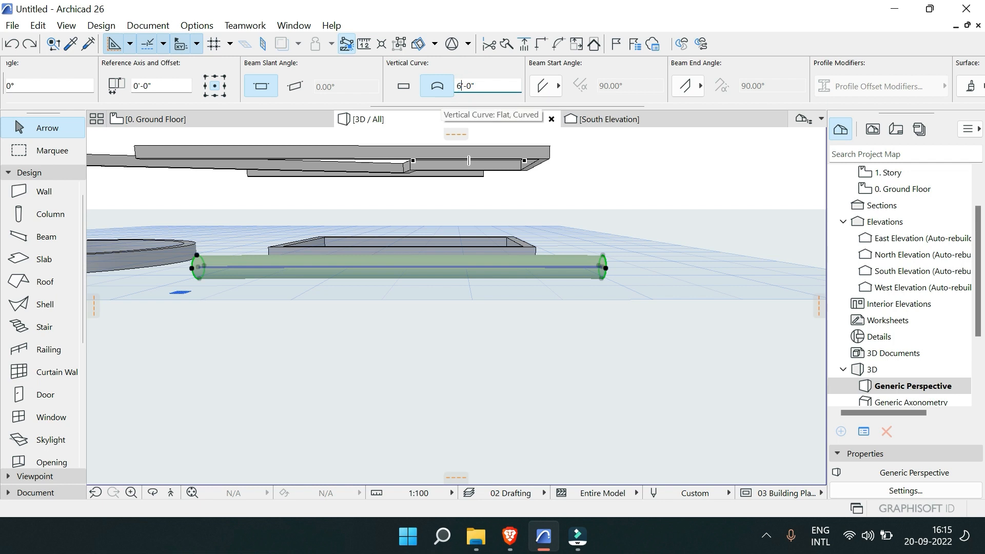
key("Return")
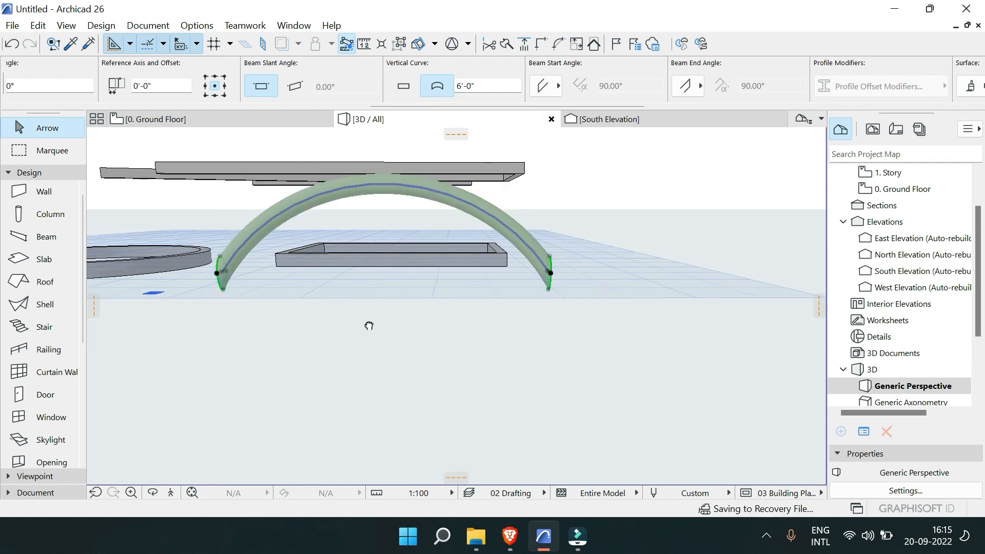
Step: View the arched circular beam from above and set its vertical curve back to flat
middle_click_drag(367, 325, 306, 353, "shift")
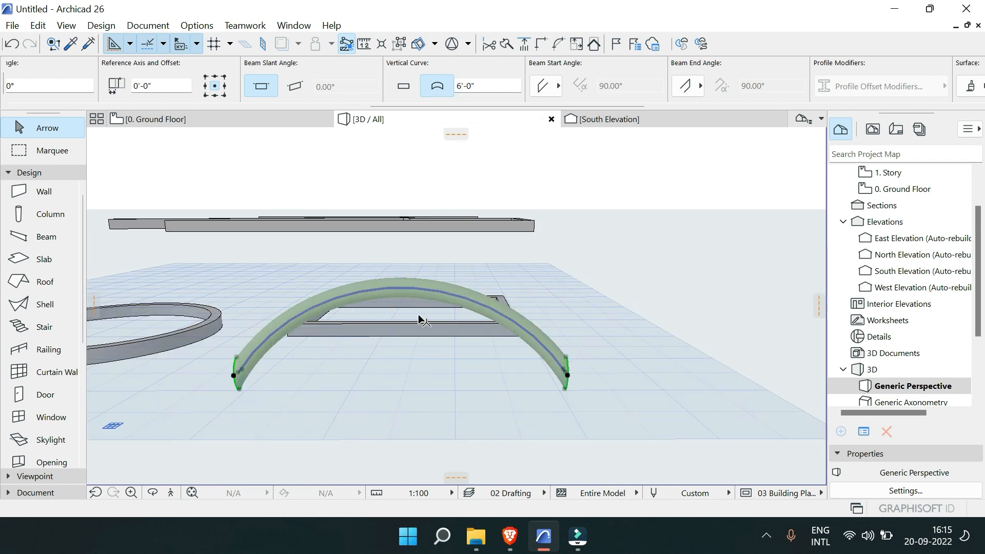
scroll(457, 290, "down", 1)
middle_click_drag(444, 291, 346, 293)
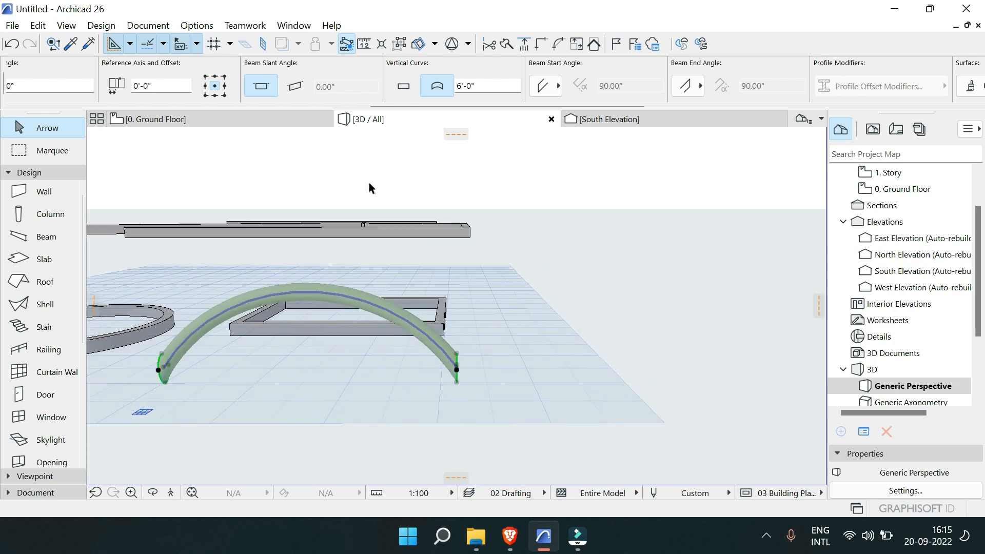
left_click(403, 86)
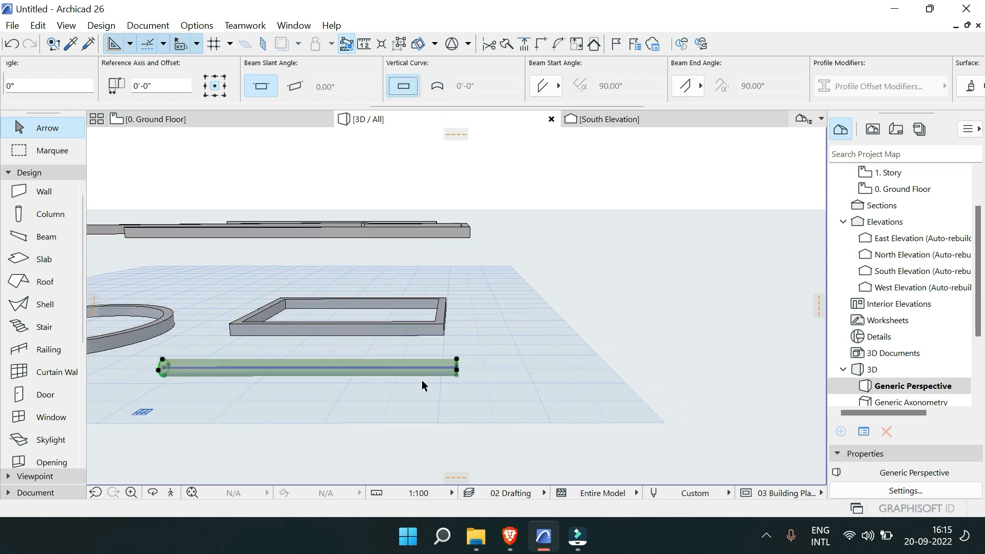
Step: Give the circular beam a custom start angle of 30° and inspect the cut end in 3D
left_click(558, 87)
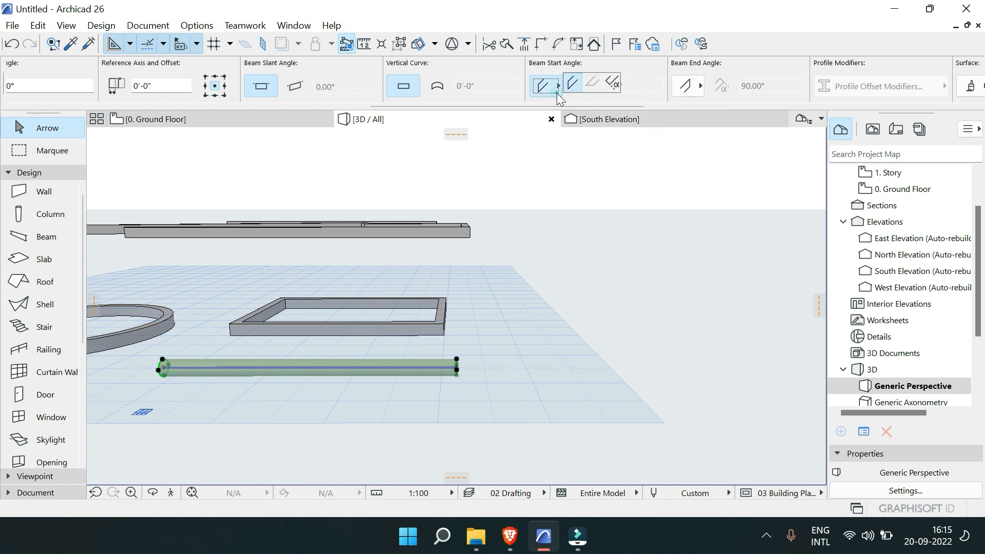
left_click(611, 83)
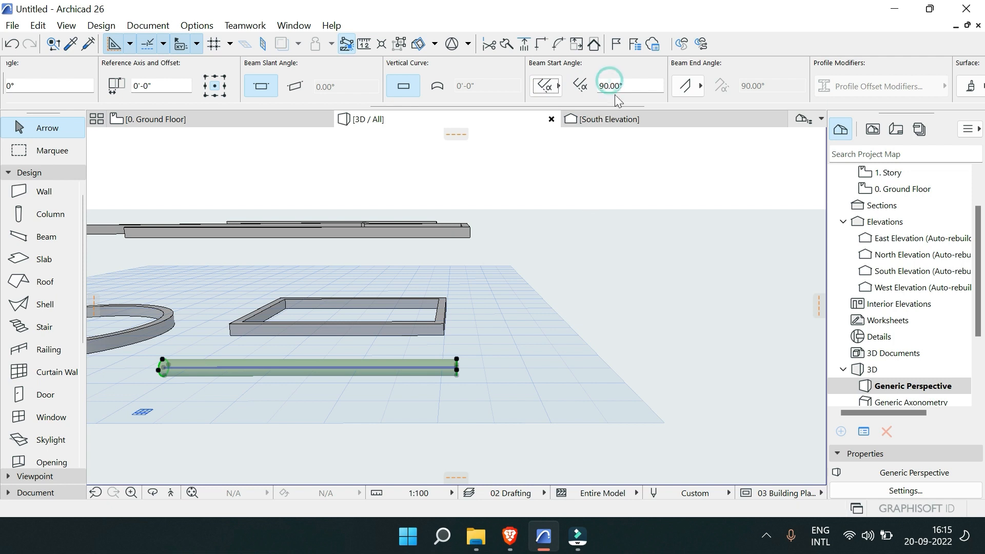
left_click(601, 85)
type("3")
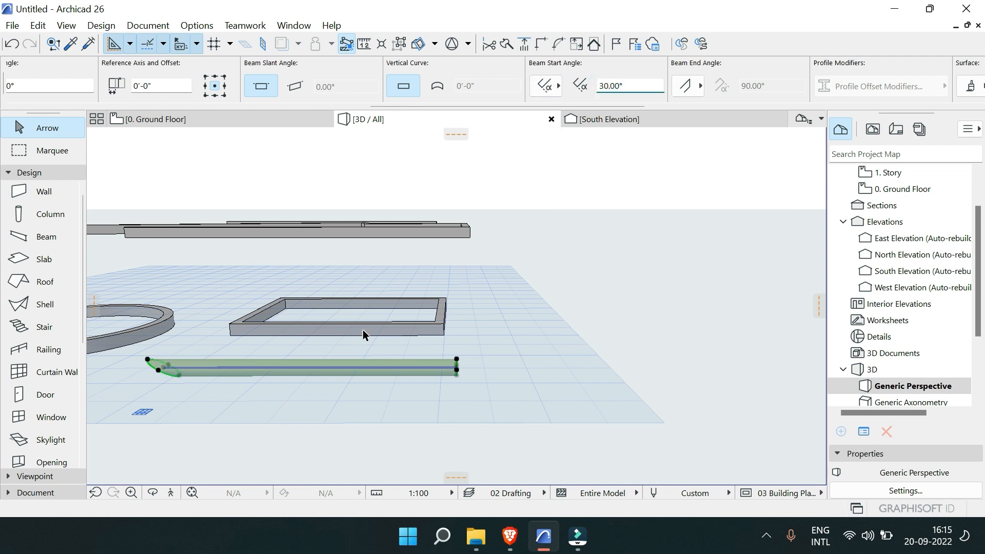
scroll(161, 361, "up", 4)
middle_click_drag(126, 364, 345, 360)
scroll(346, 359, "up", 4)
scroll(346, 359, "up", 1)
scroll(409, 376, "down", 1)
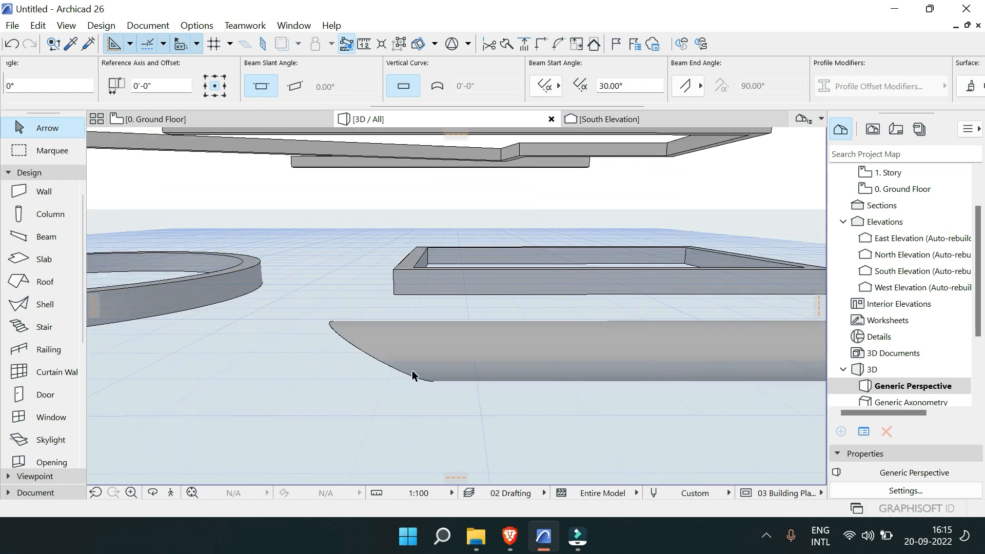
middle_click_drag(452, 368, 331, 364)
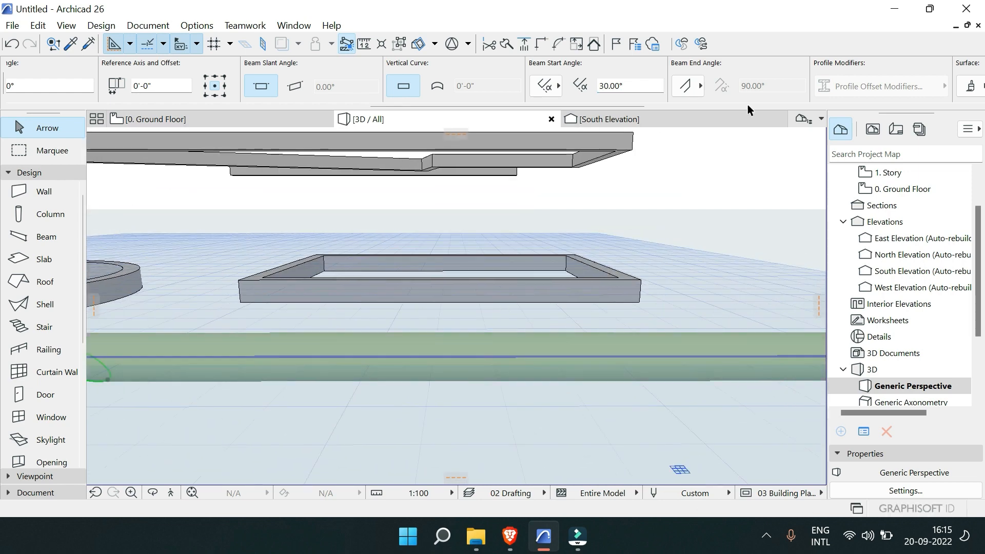
Step: Give the circular beam a custom end angle of 30° and inspect both cut ends in 3D
left_click(700, 86)
left_click(747, 82)
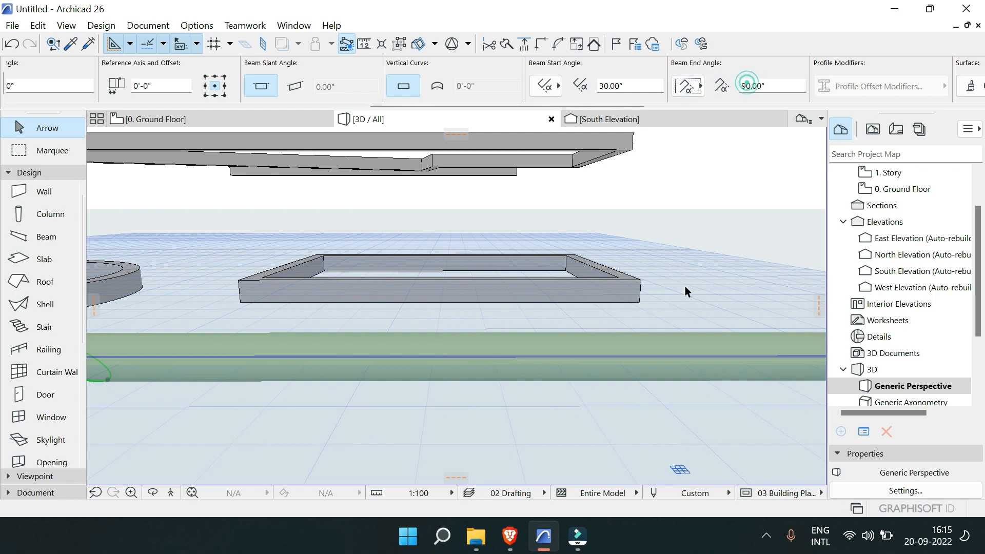
middle_click_drag(684, 285, 450, 302)
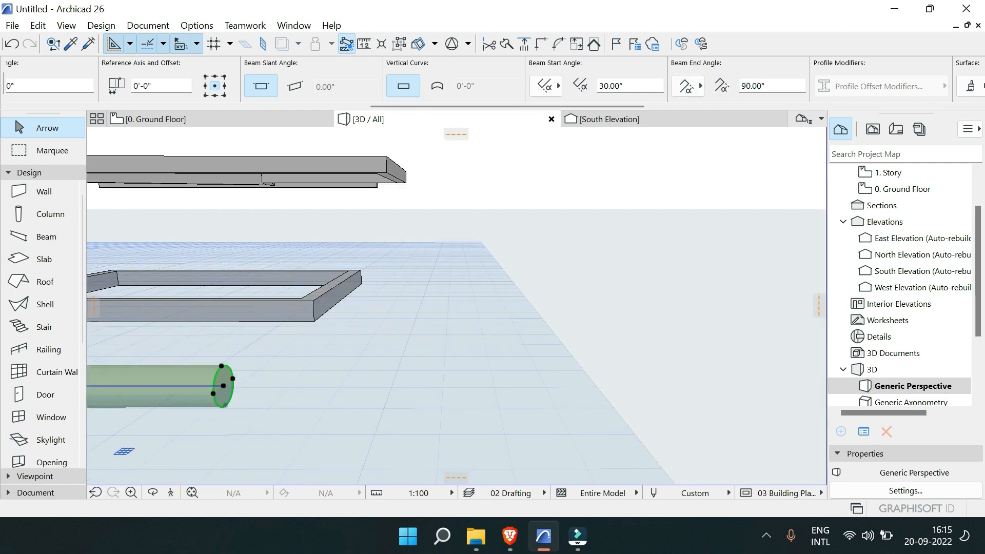
left_click(772, 86)
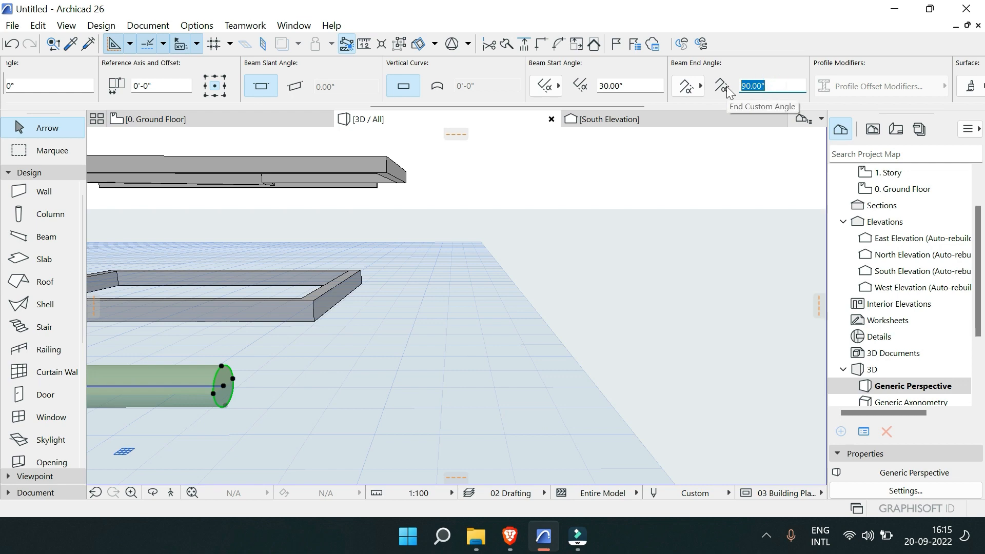
type("30")
key("Return")
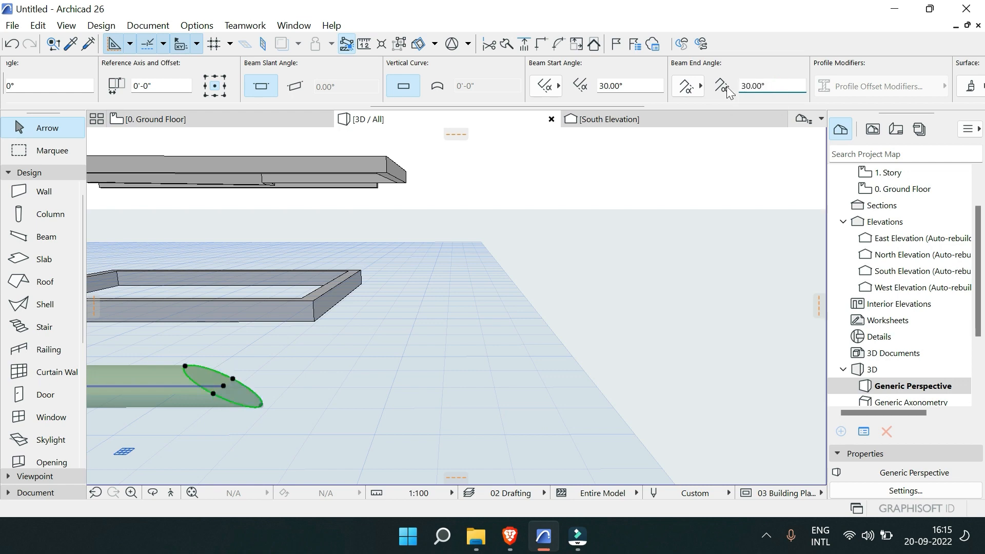
scroll(491, 303, "down", 3)
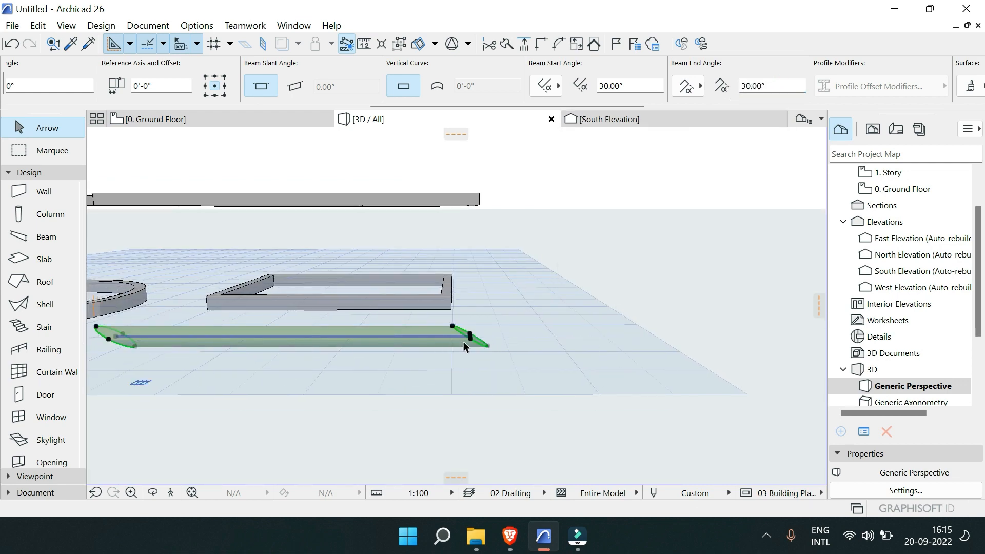
scroll(480, 331, "up", 2)
left_click(473, 367)
Step: Override the surface along the circular beam's length with Wood - Walnut Vertical, leaving the end faces without an override
scroll(540, 90, "down", 3)
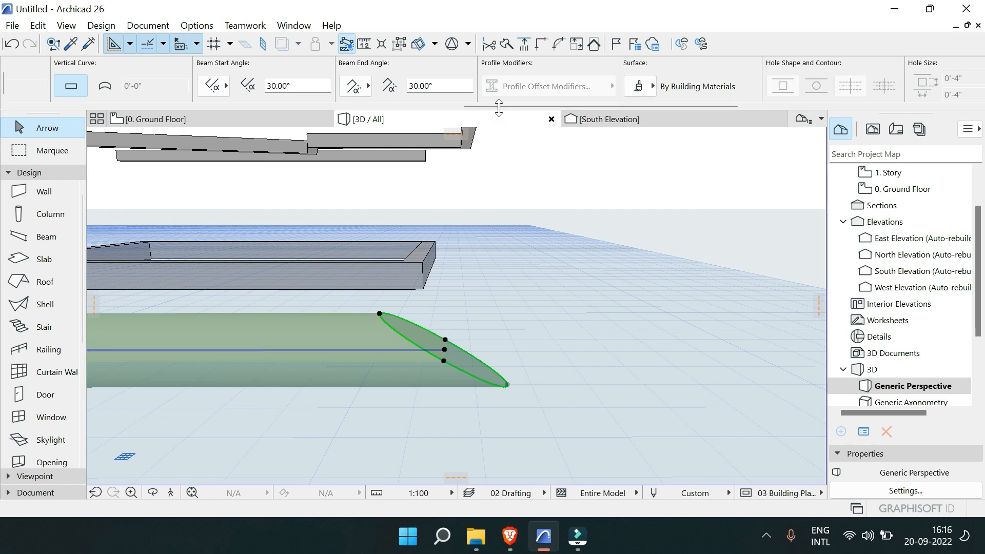
scroll(505, 76, "down", 2)
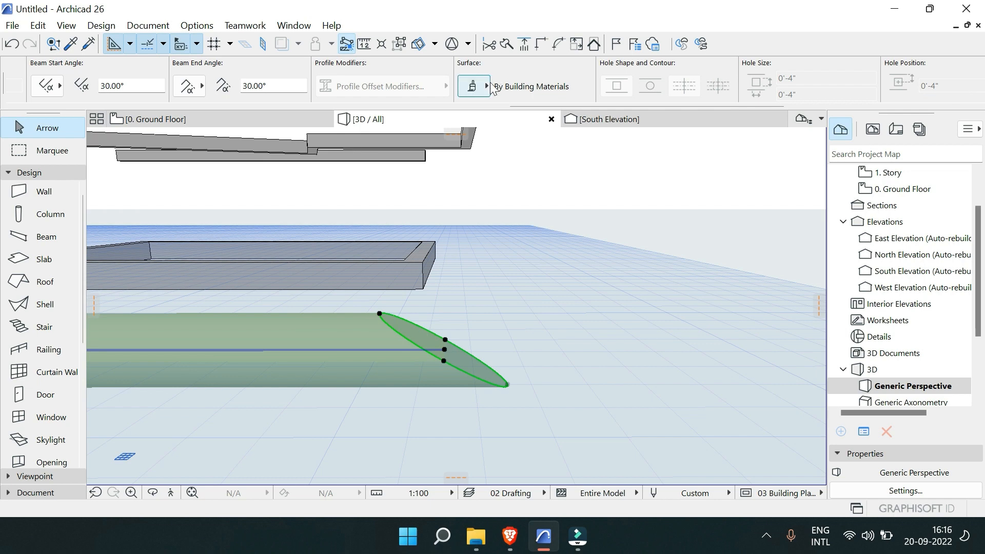
left_click(481, 92)
left_click(475, 124)
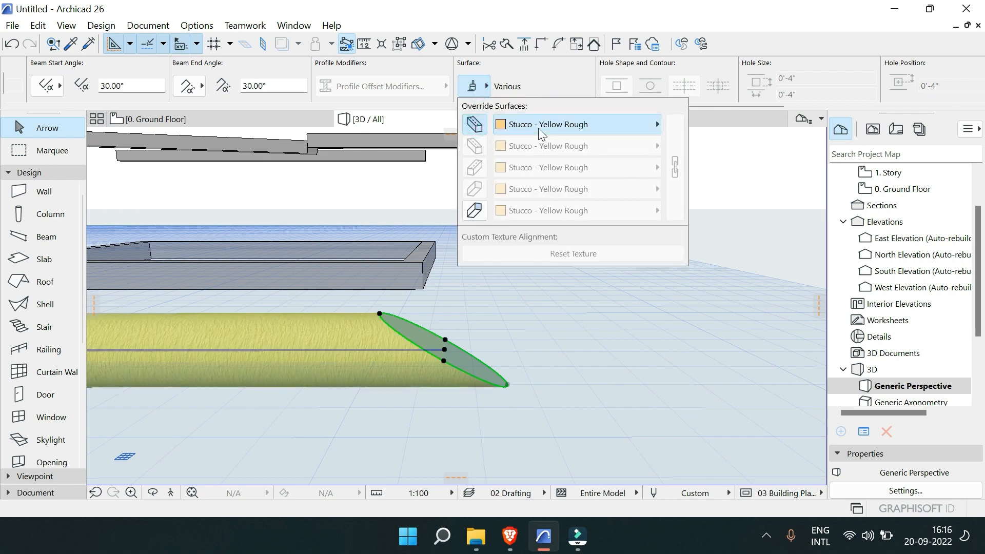
left_click(537, 128)
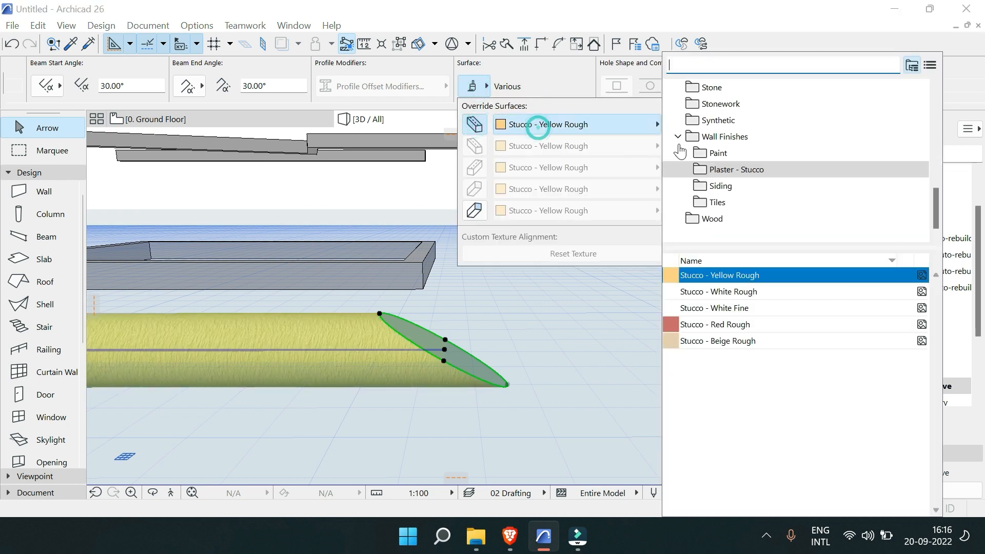
left_click(713, 218)
double_click(699, 277)
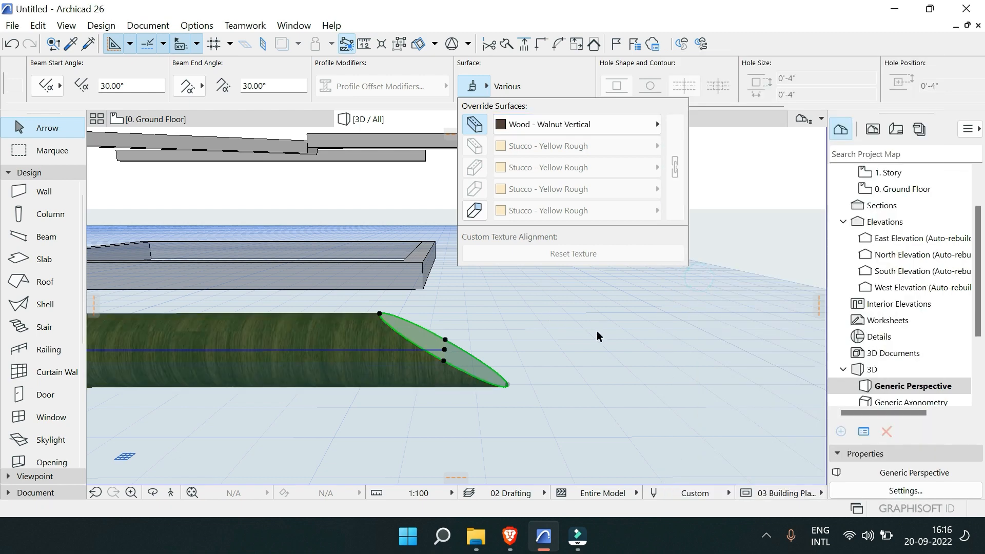
left_click(594, 330)
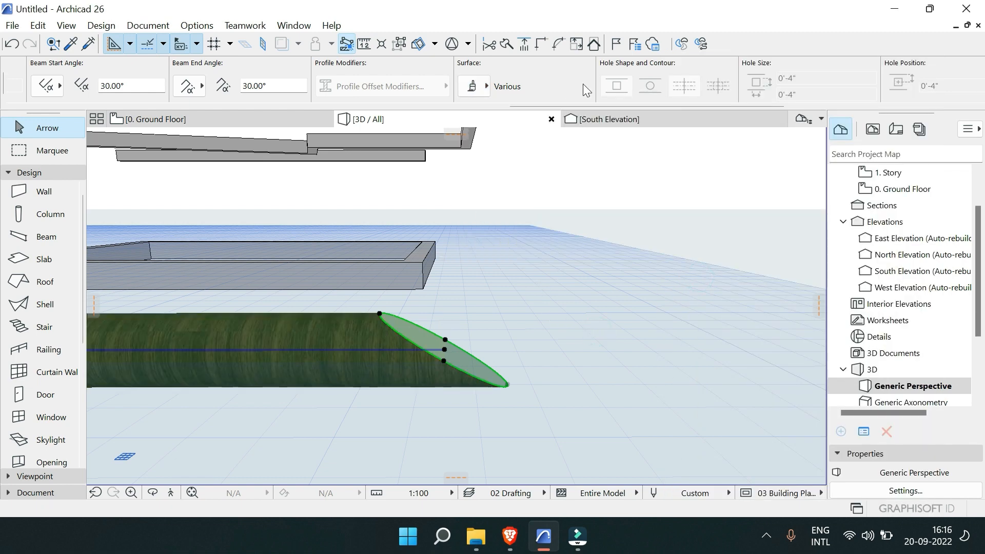
Step: Review the circular beam's ID and properties down to the IFC properties, and view it together with the other beams in 3D
scroll(610, 72, "down", 5)
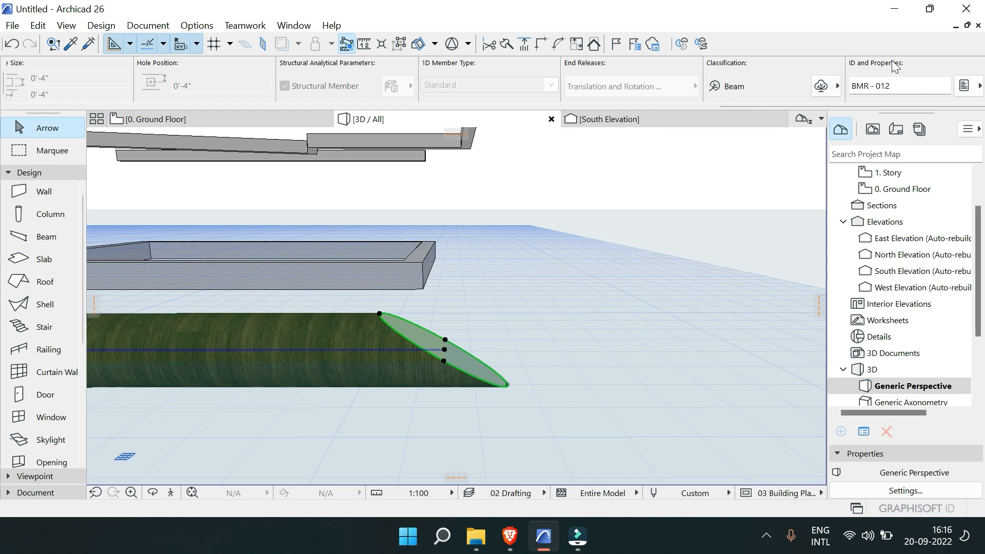
left_click(964, 86)
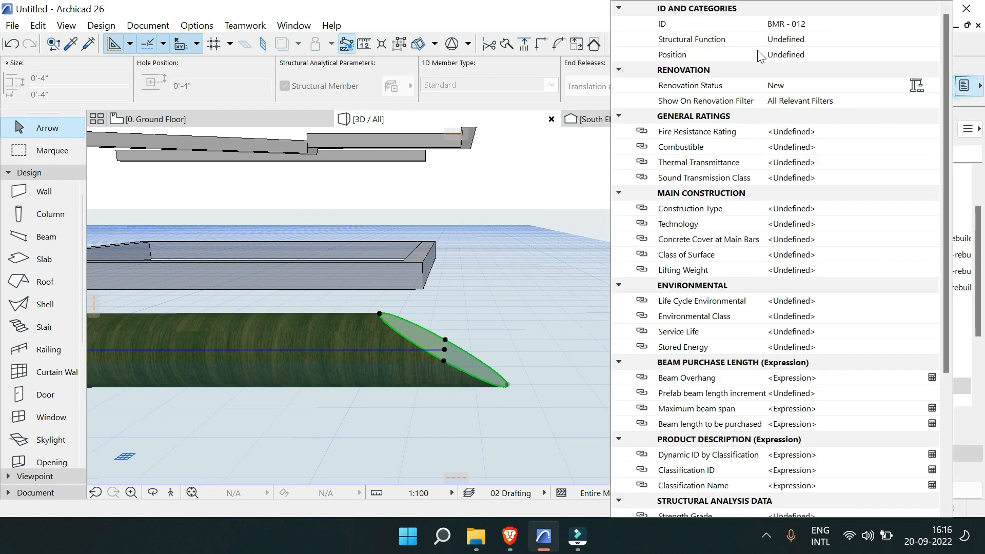
scroll(718, 400, "down", 4)
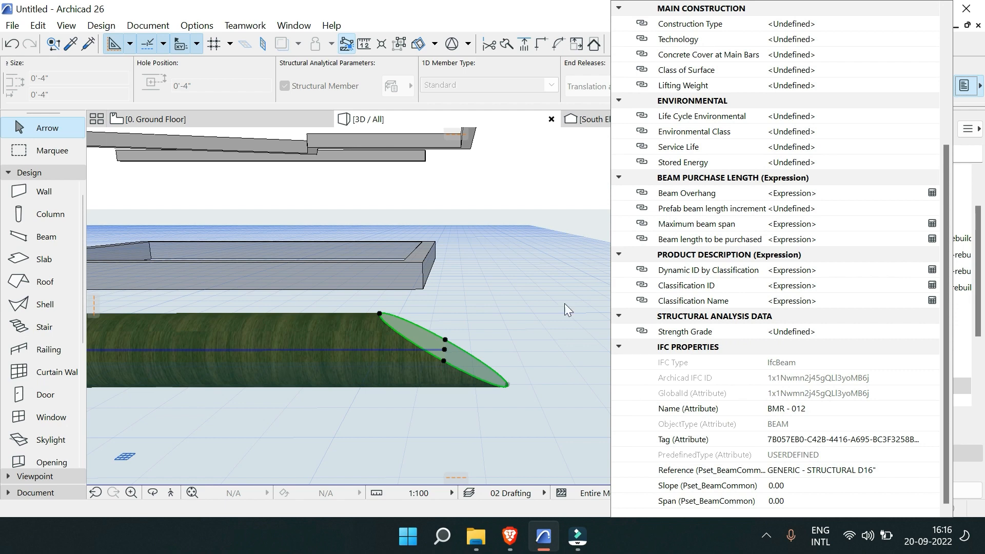
left_click(515, 322)
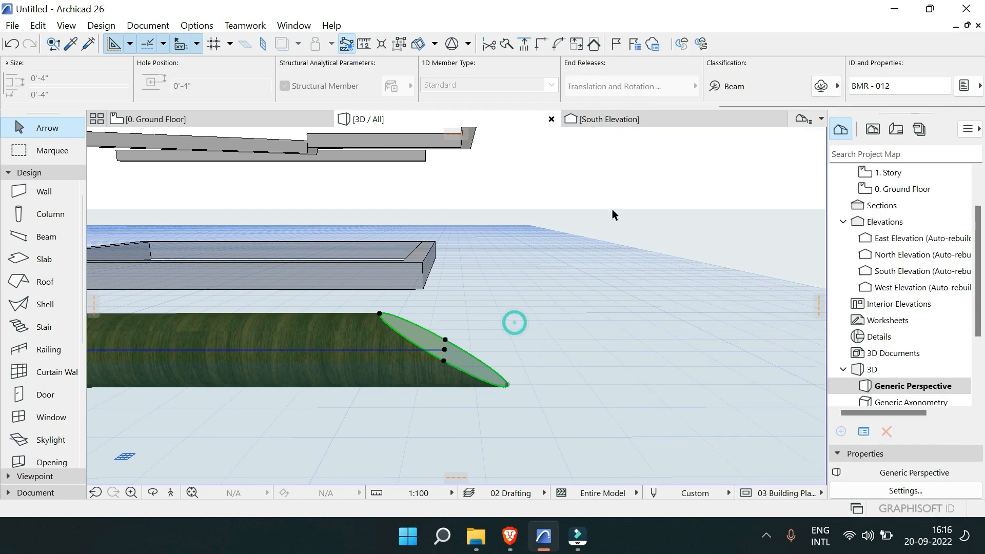
scroll(435, 307, "down", 6)
middle_click_drag(413, 317, 547, 335)
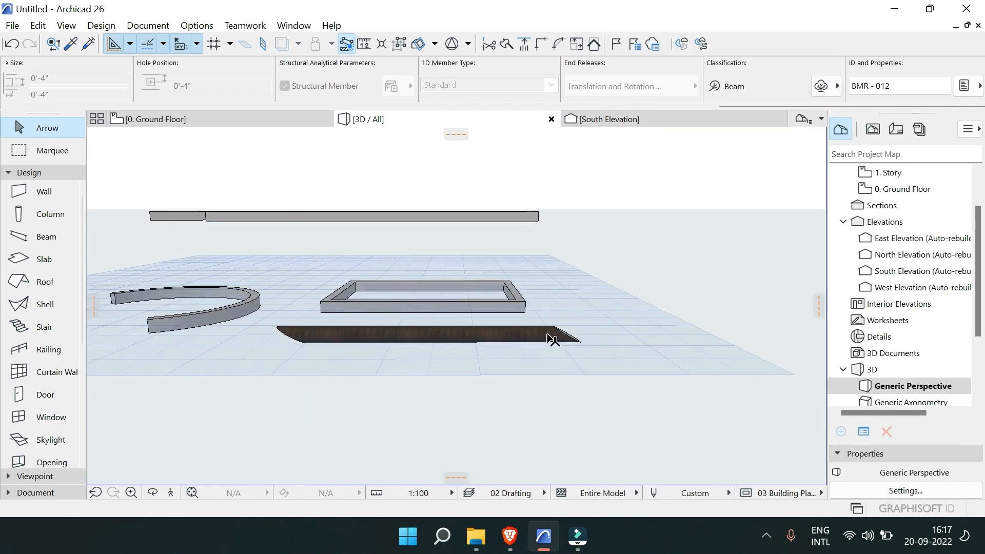
scroll(480, 343, "down", 2)
middle_click_drag(363, 376, 435, 373)
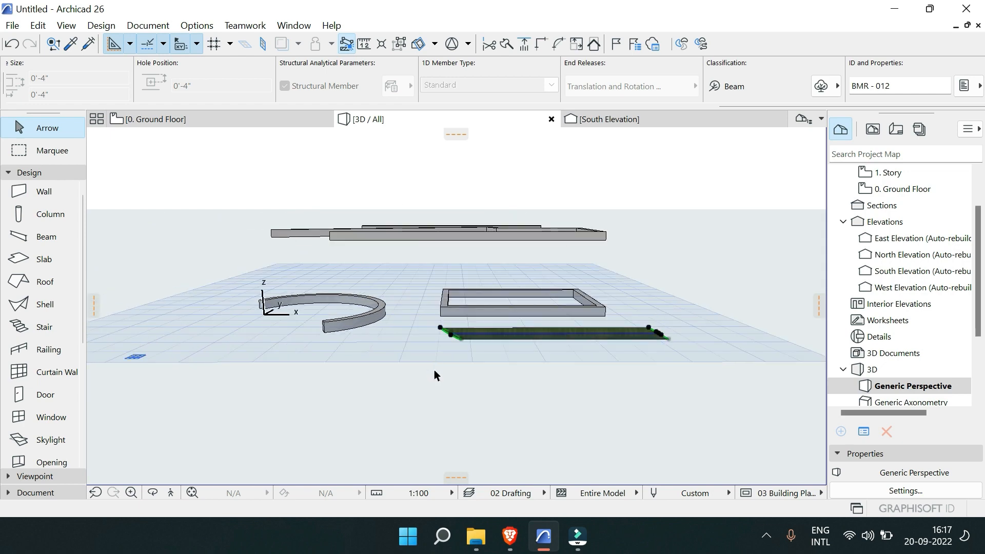
middle_click_drag(452, 338, 458, 377)
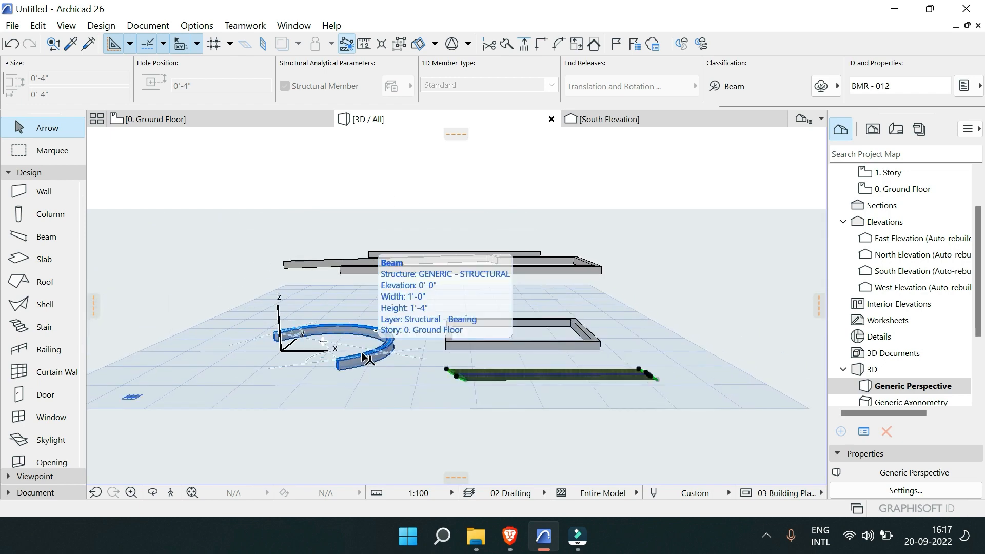